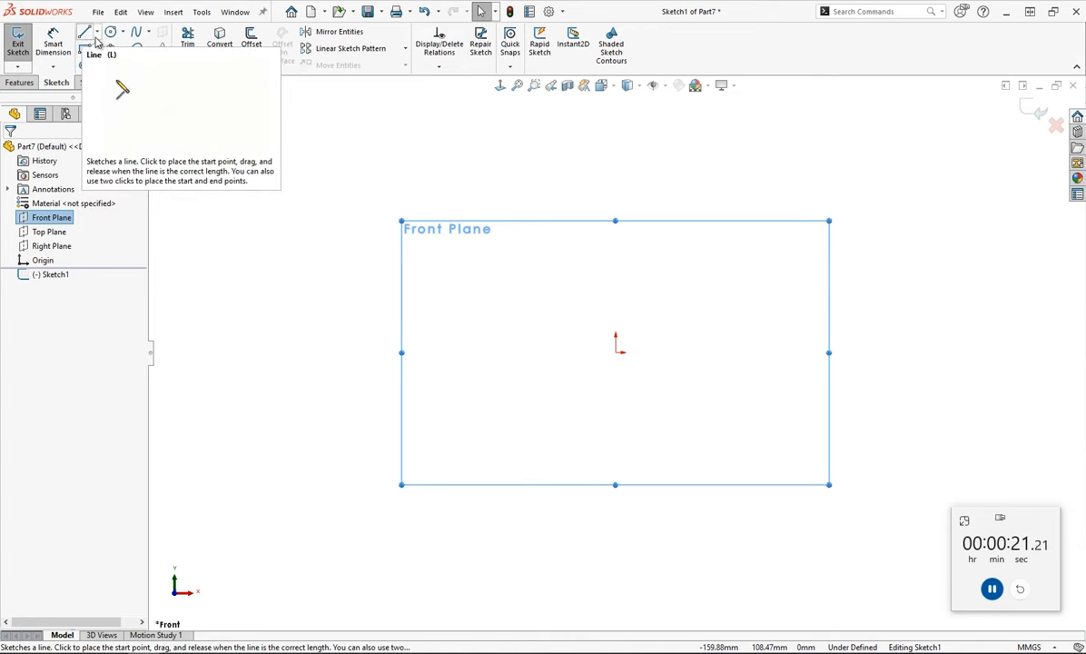
- Sketch a vertical construction centerline about 21.5 mm long, running down from the origin
click(98, 35)
click(107, 61)
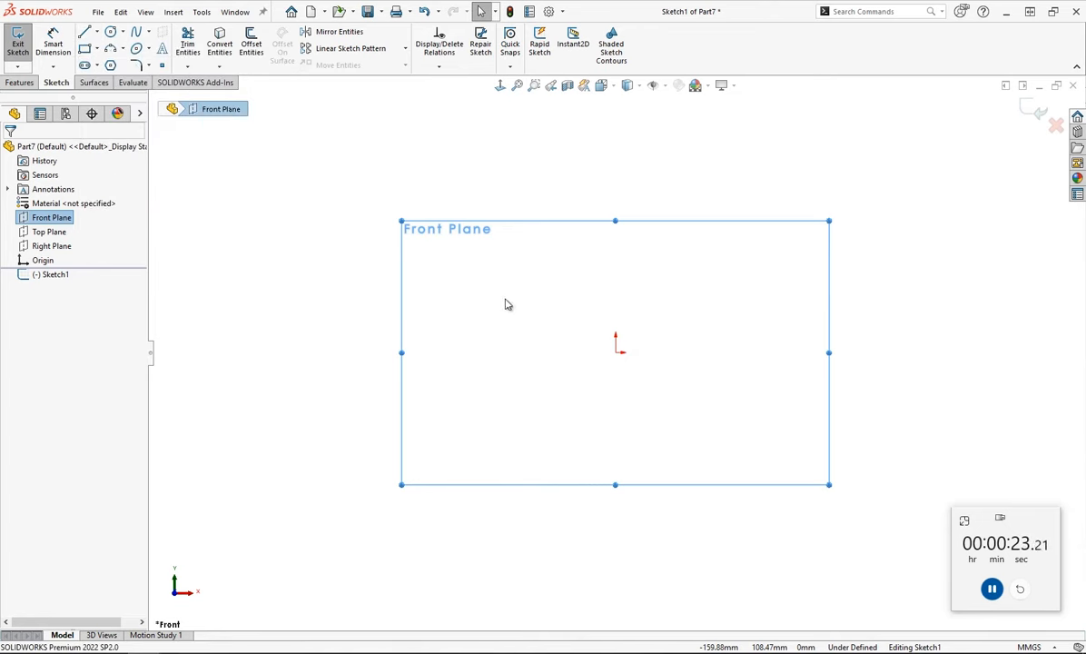
click(616, 352)
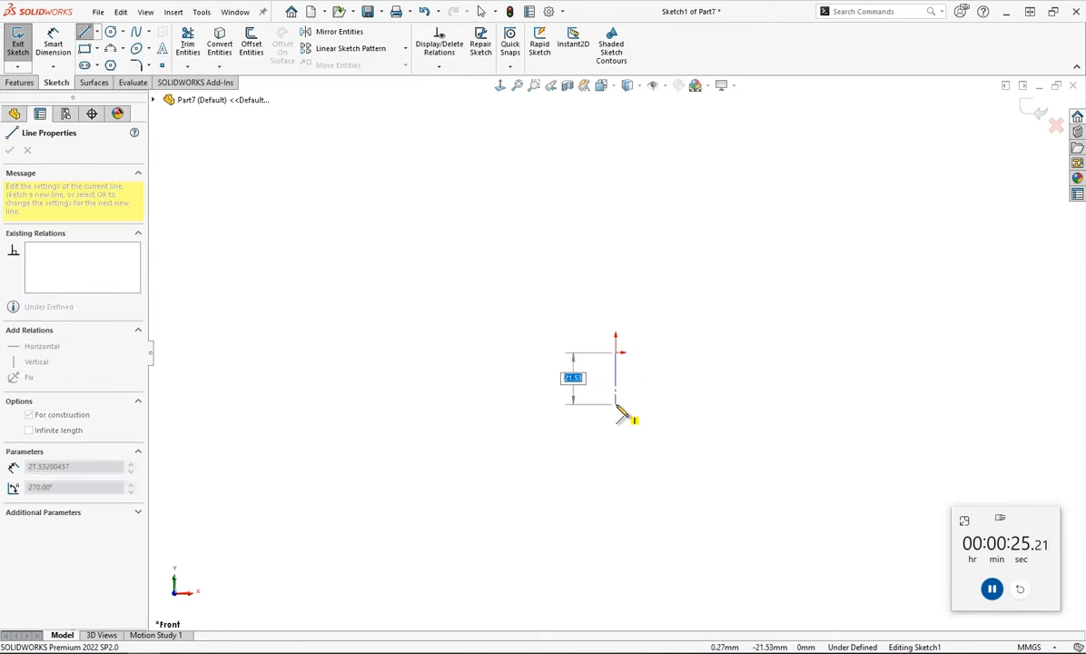
click(616, 404)
- Sketch connected profile lines: a vertical down to the origin, a horizontal base about 65 mm long, and a short vertical outer edge
click(85, 33)
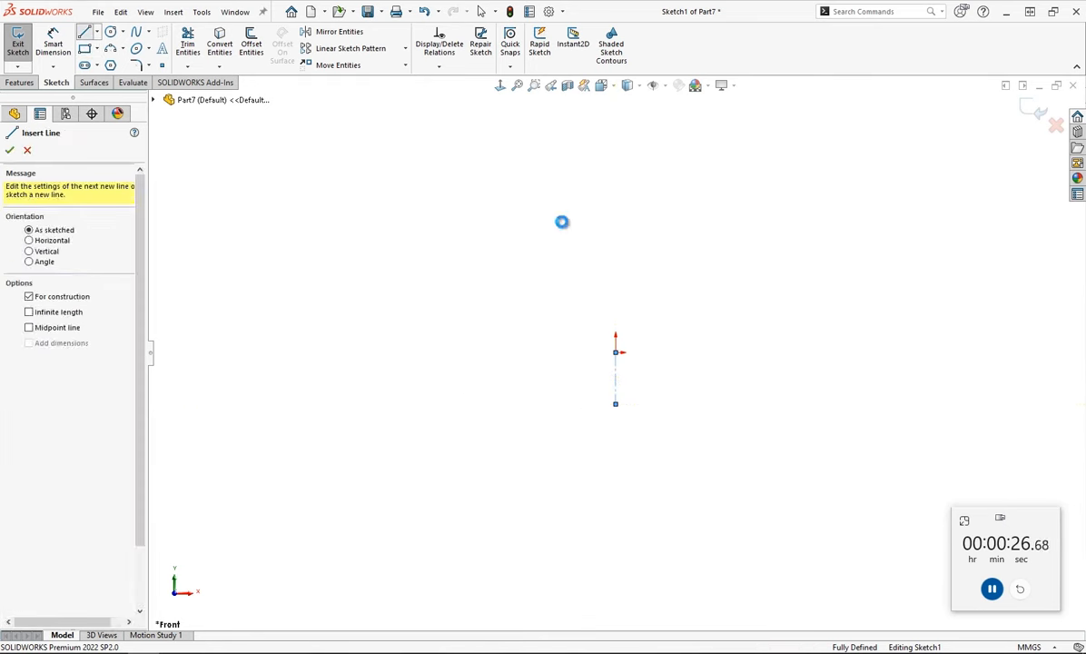
click(616, 289)
click(615, 352)
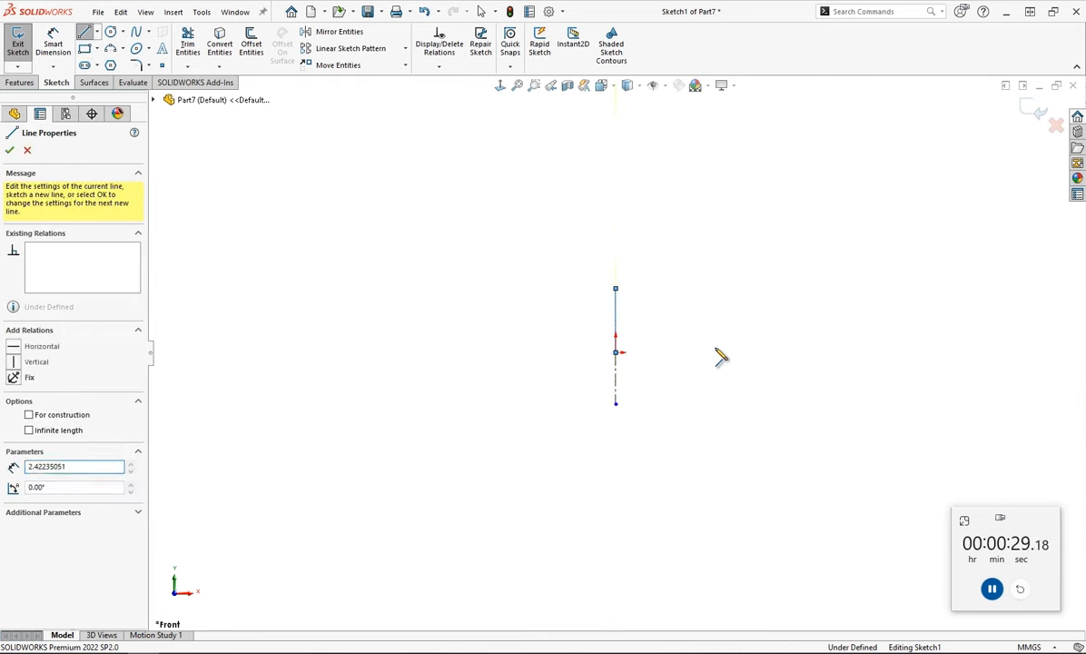
click(773, 353)
click(772, 336)
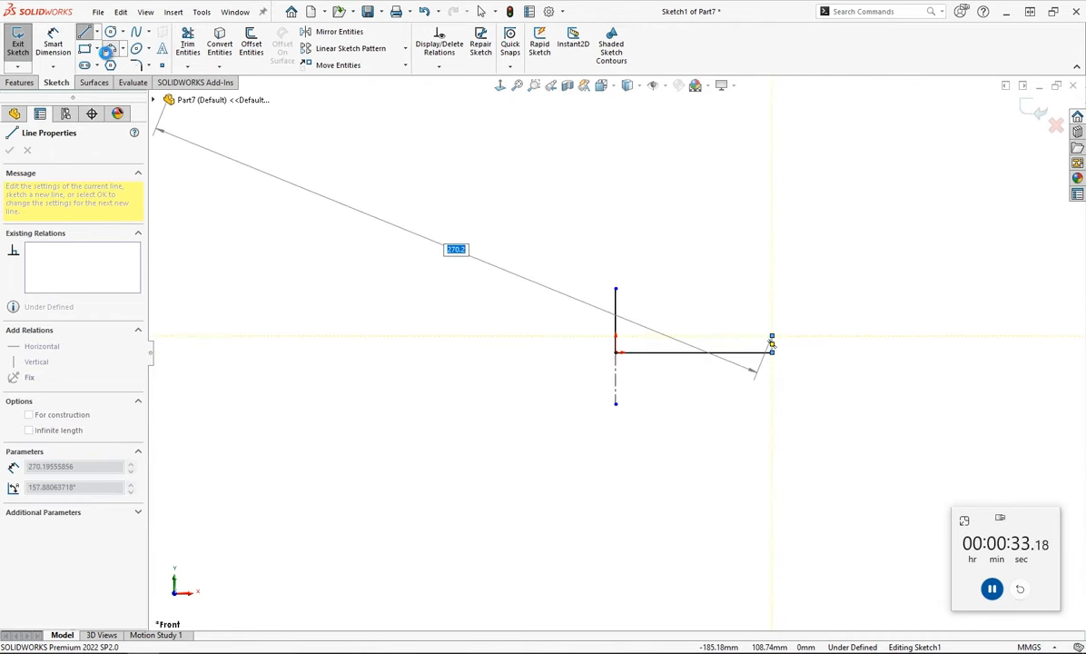
- Close the profile with a three-point arc of about 70 mm radius between the upper ends of the outer edge and the axis line
click(109, 50)
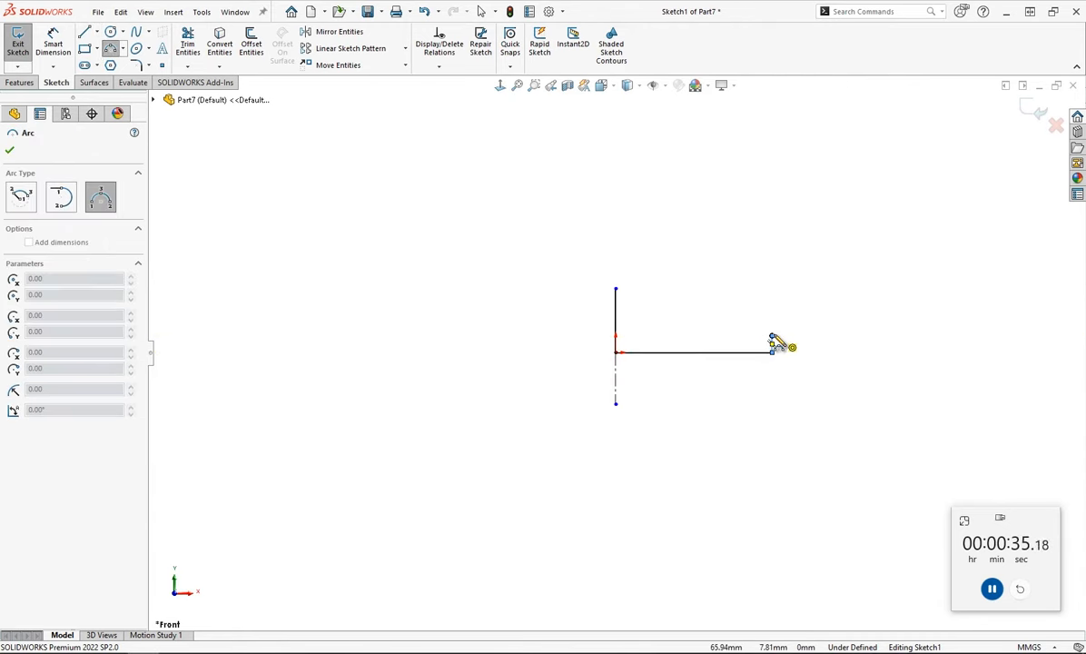
click(772, 340)
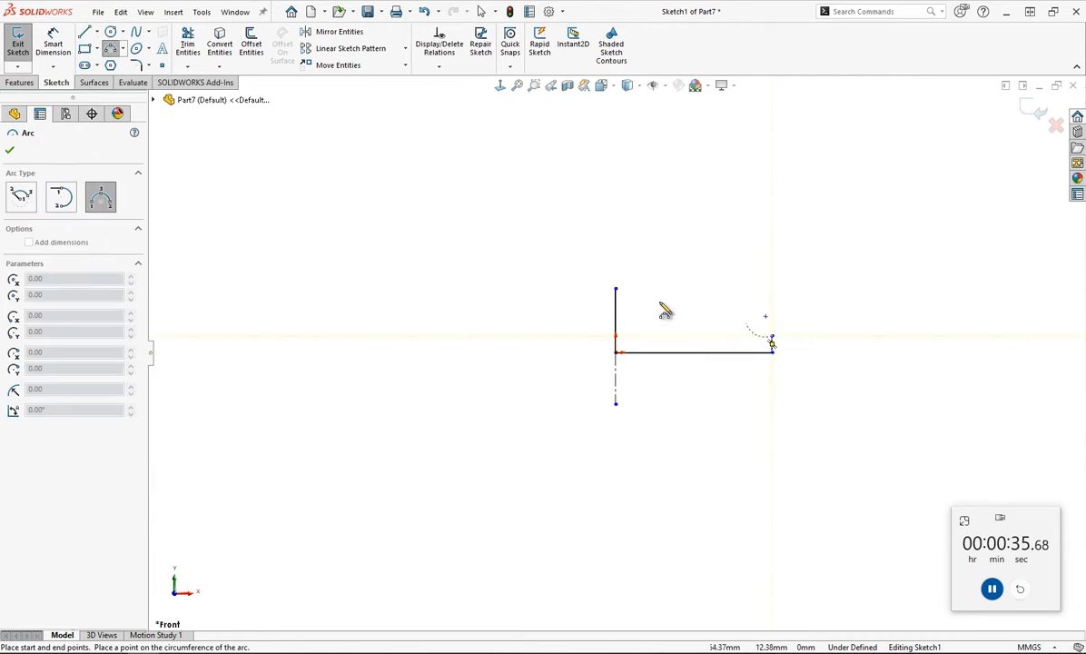
click(616, 290)
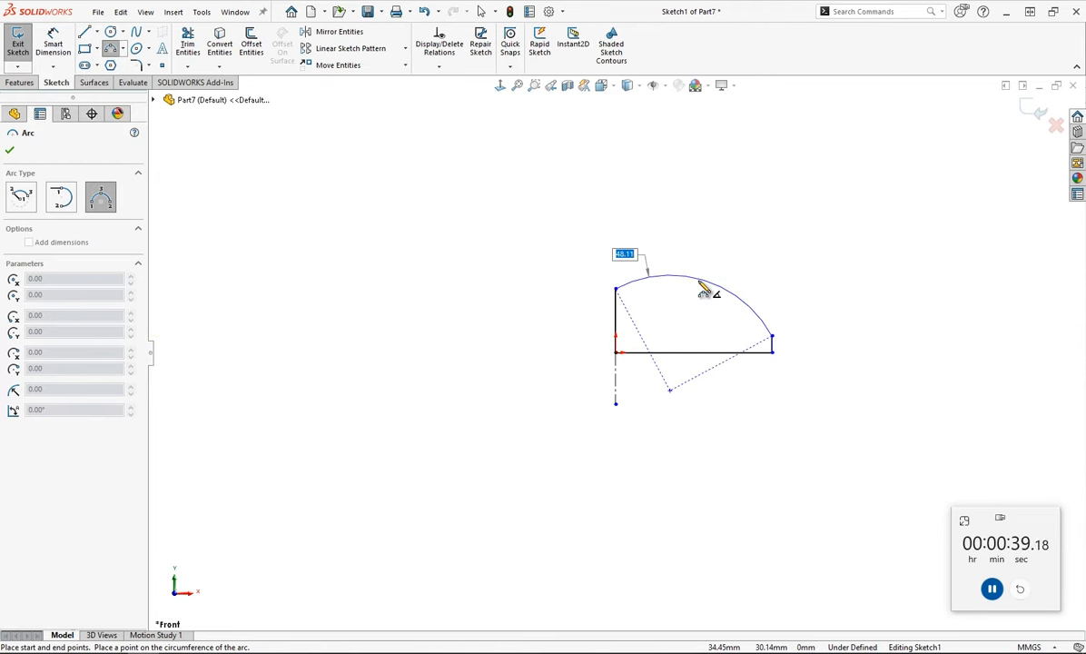
click(694, 300)
key(Escape)
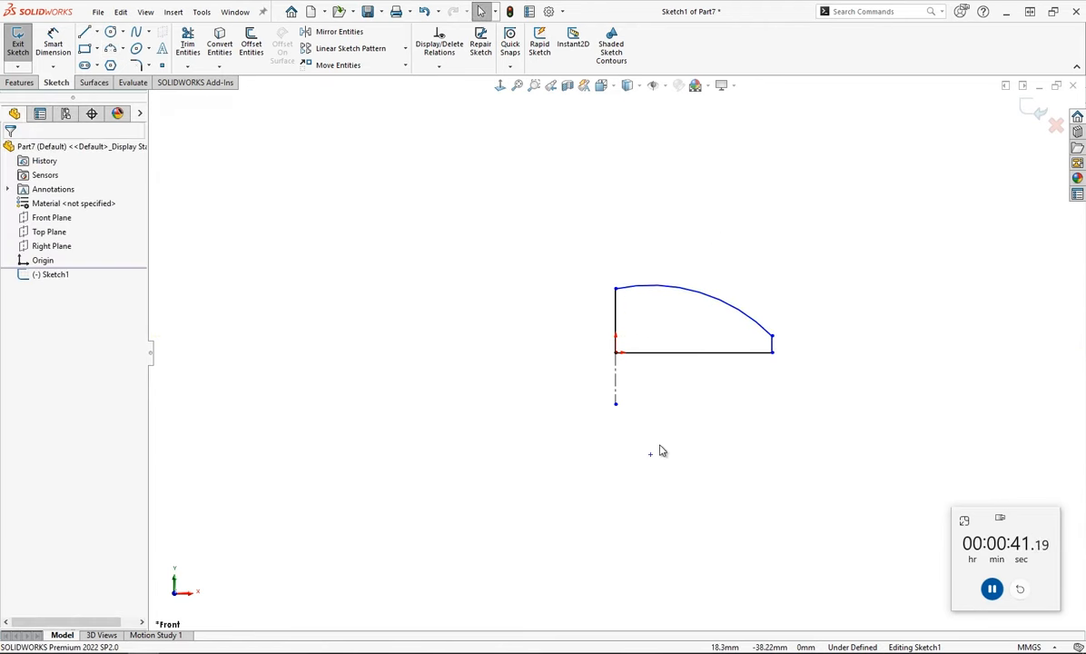
- Make the arc's center point coincident with the vertical centerline
click(651, 455)
key(Escape)
click(617, 392)
ctrl+click(650, 454)
click(692, 337)
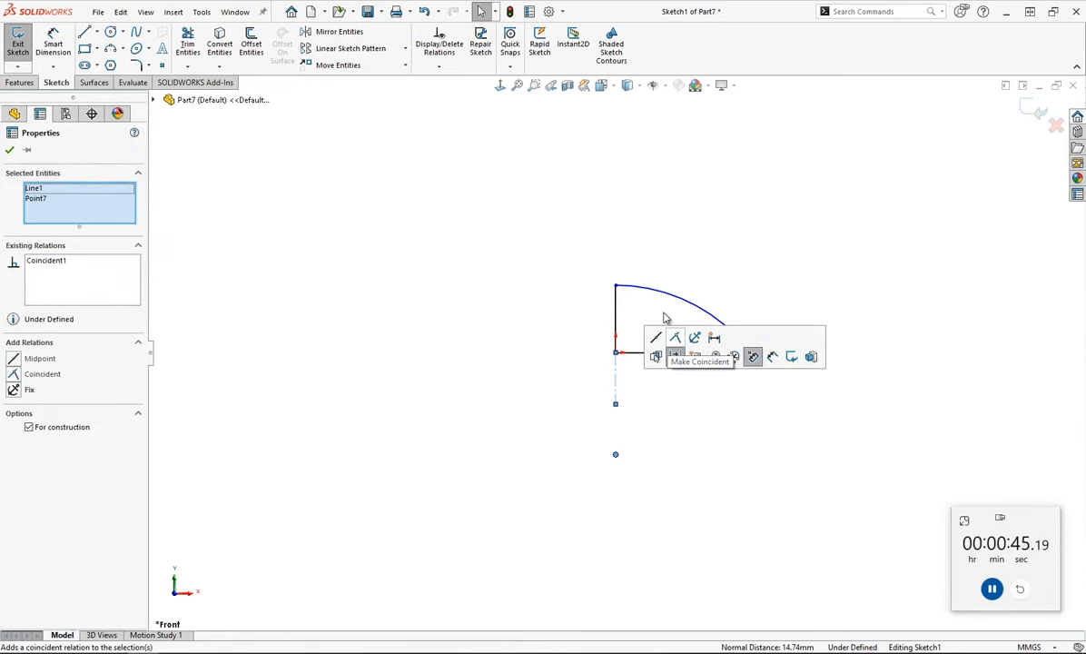
- Dimension the arc's radius as 300 mm
click(52, 45)
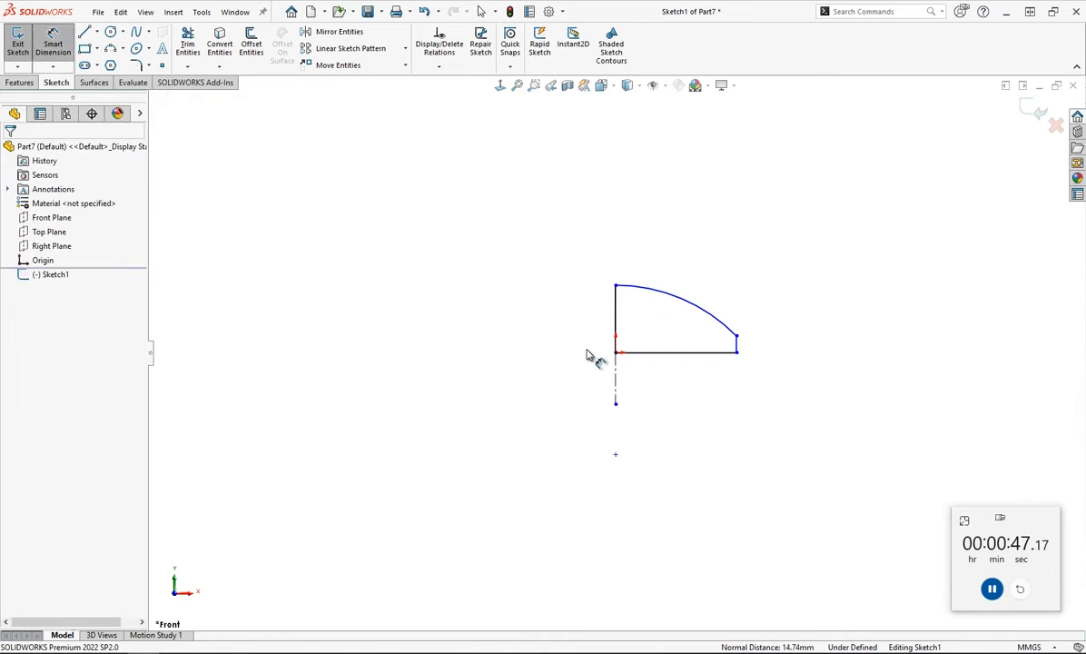
click(676, 303)
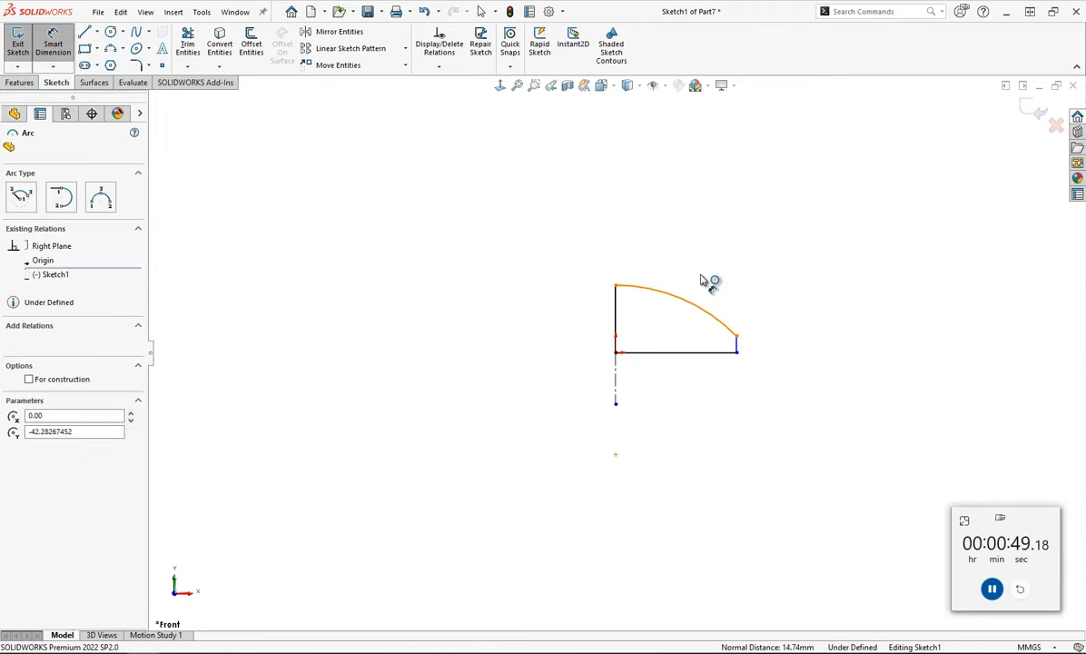
click(707, 281)
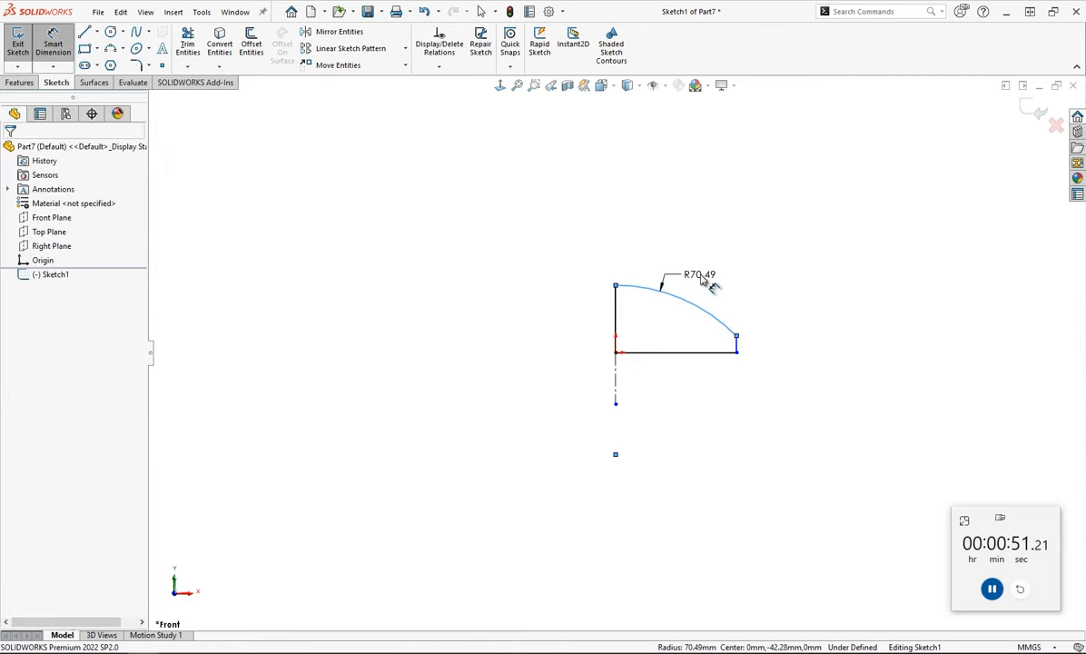
text(300)
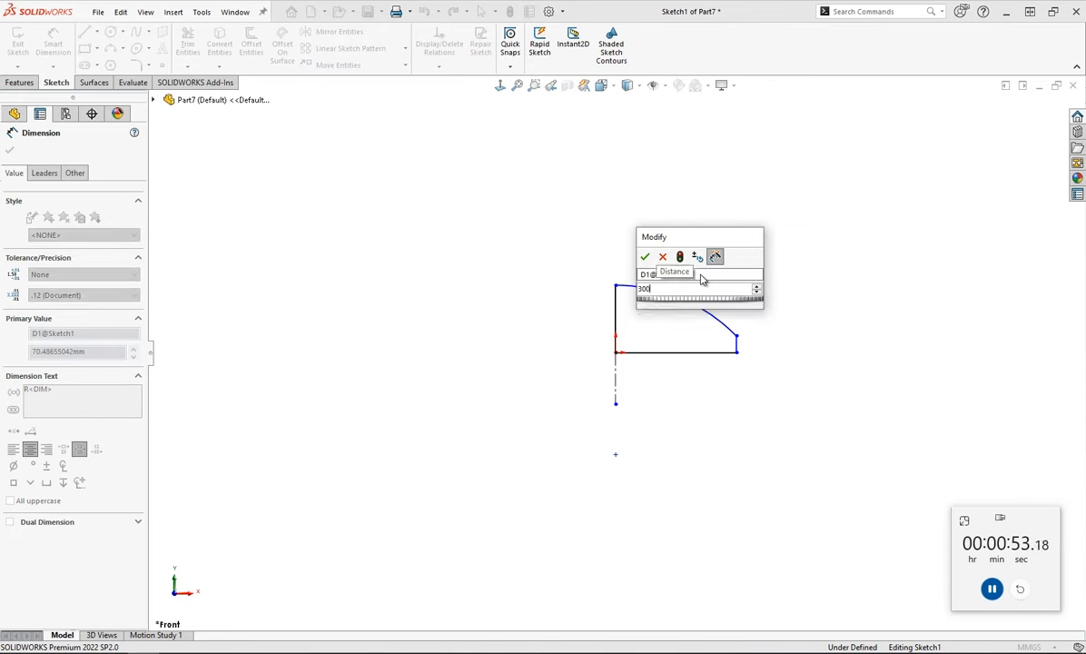
key(Return)
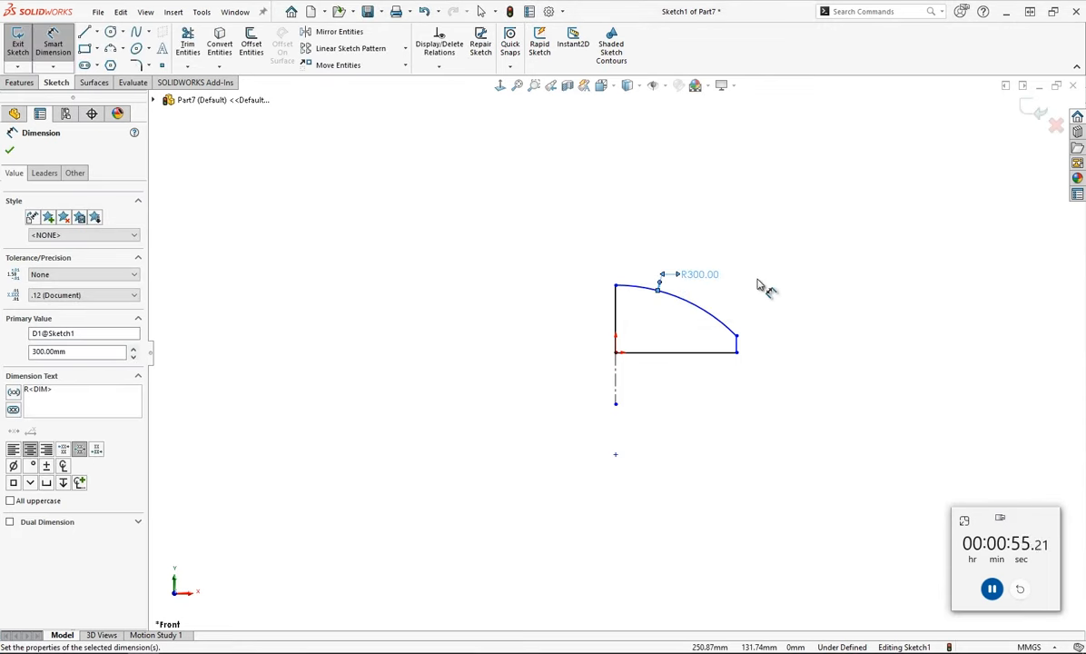
- Dimension the profile's overall diameter from the outer vertical edge across the centerline as 150 mm
click(615, 397)
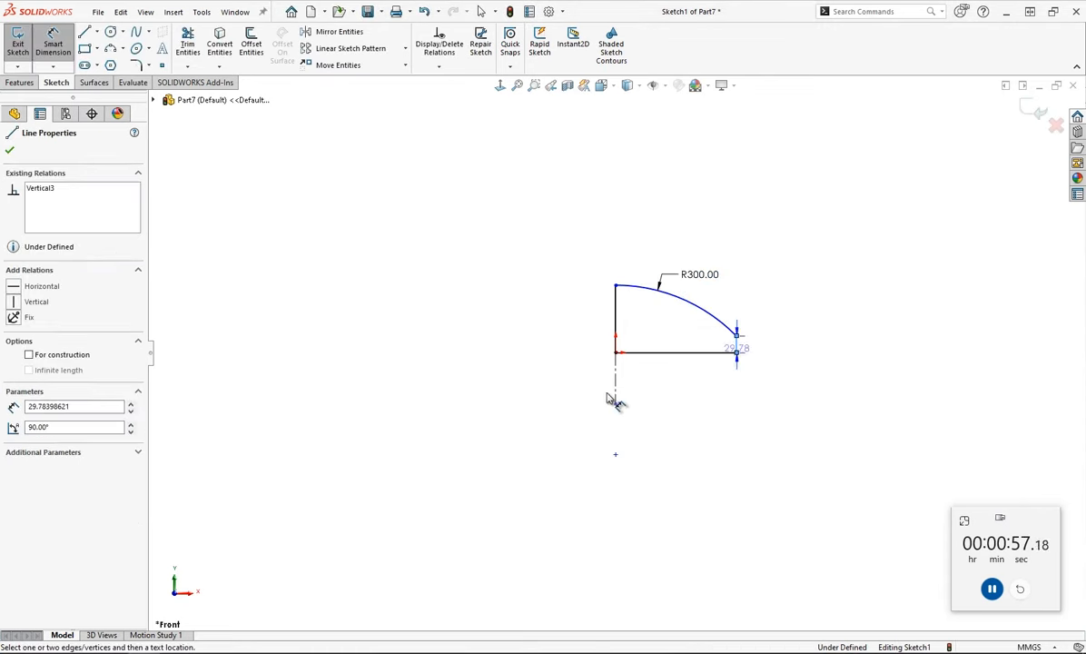
click(615, 397)
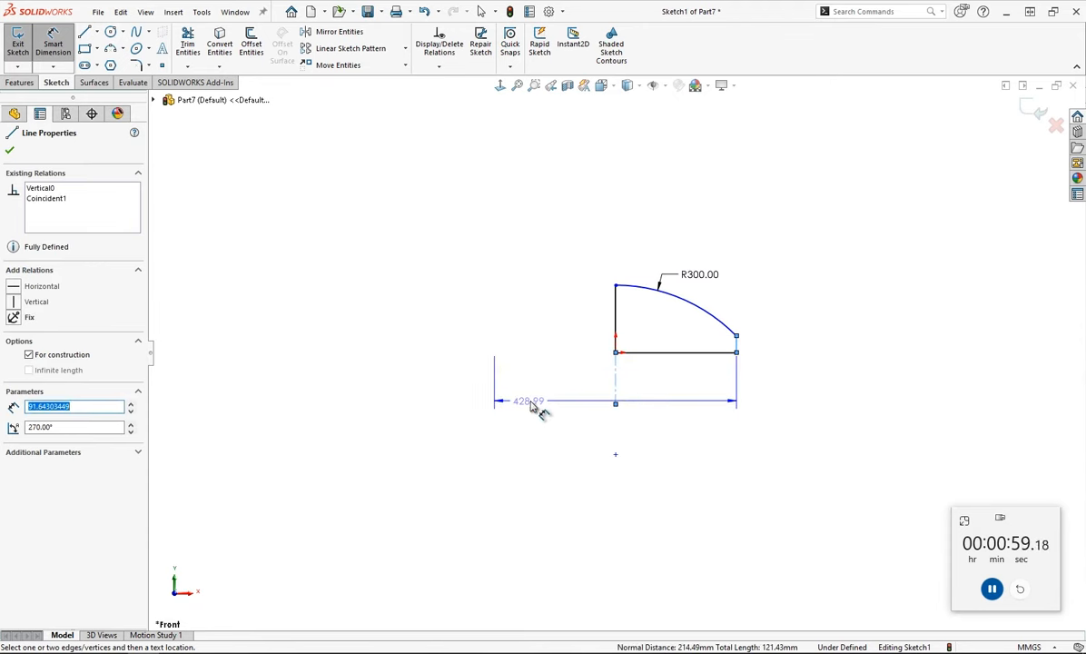
click(532, 404)
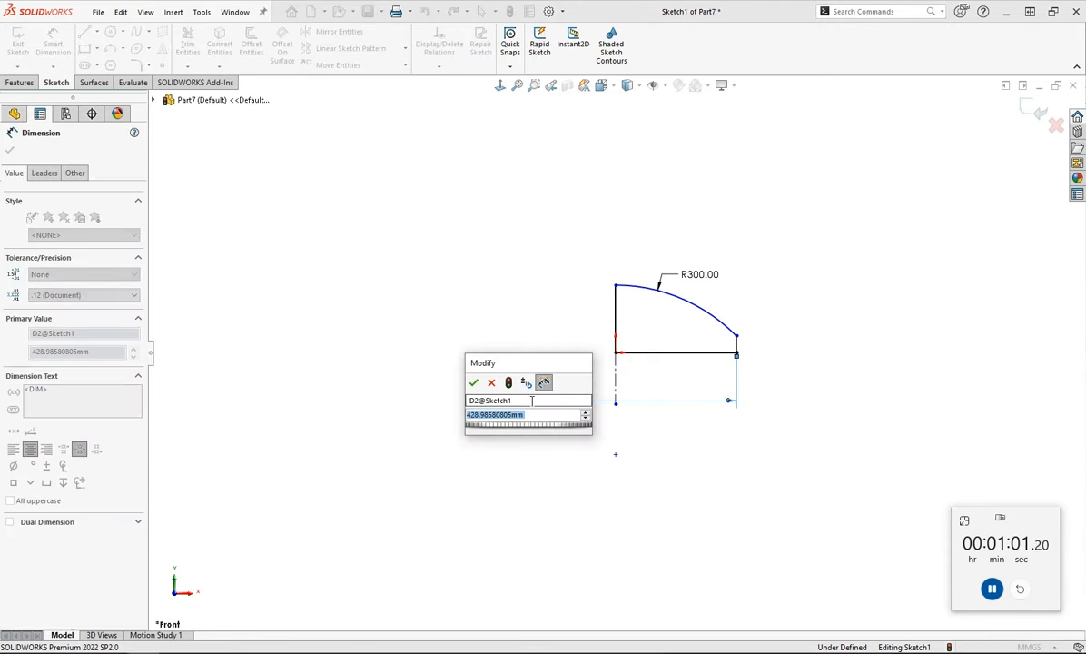
text(150)
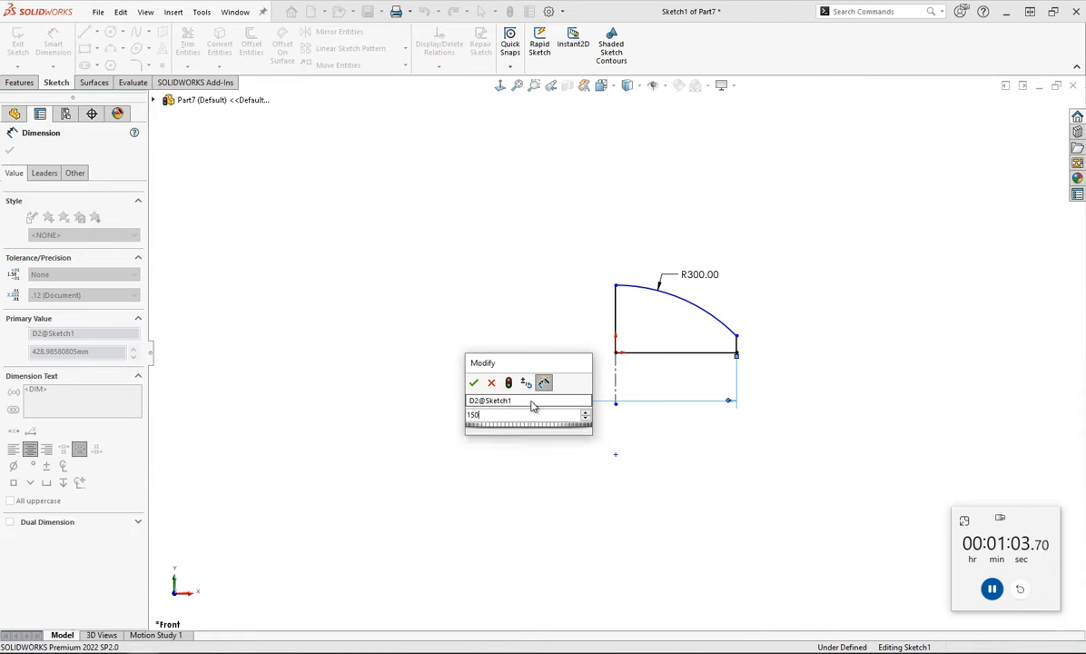
key(Return)
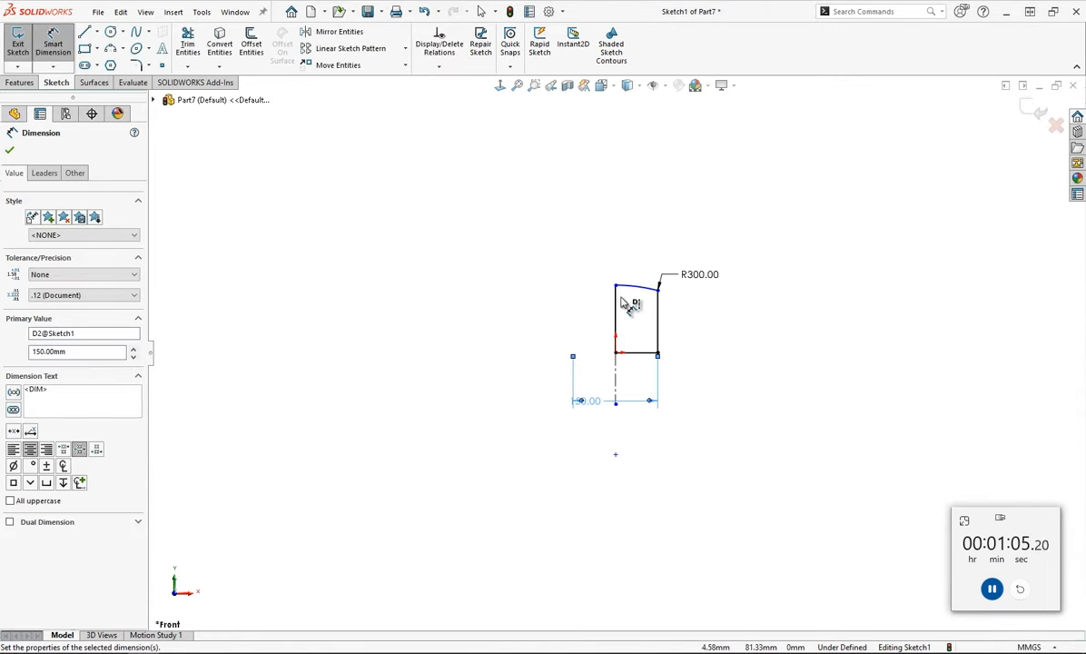
- Dimension the profile's vertical line above the origin as 25 mm
click(617, 309)
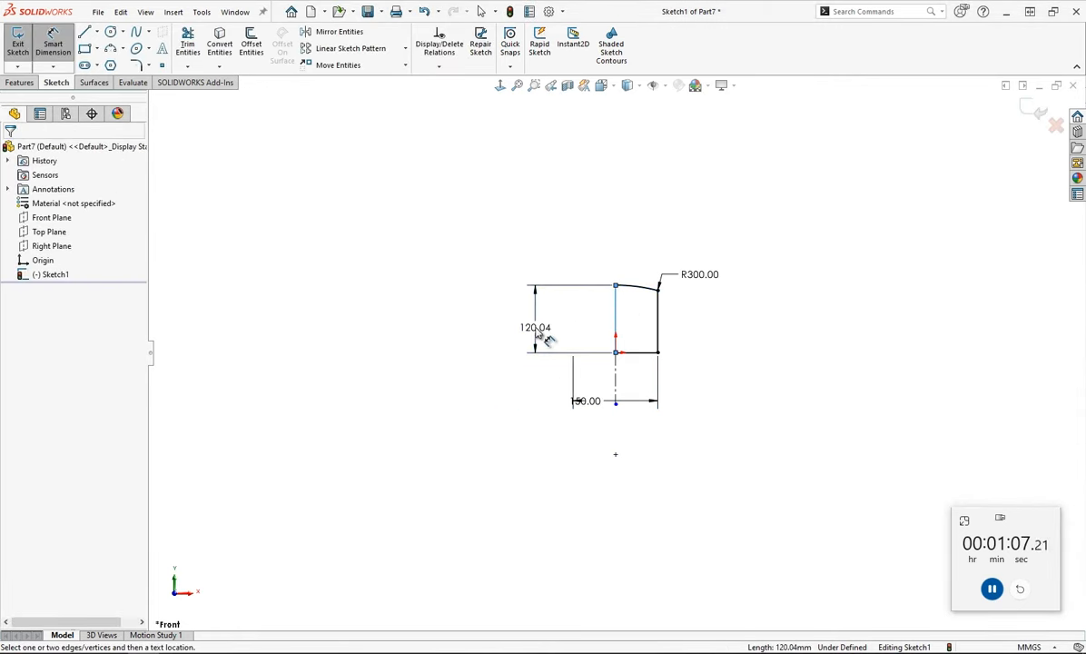
click(543, 336)
text(25)
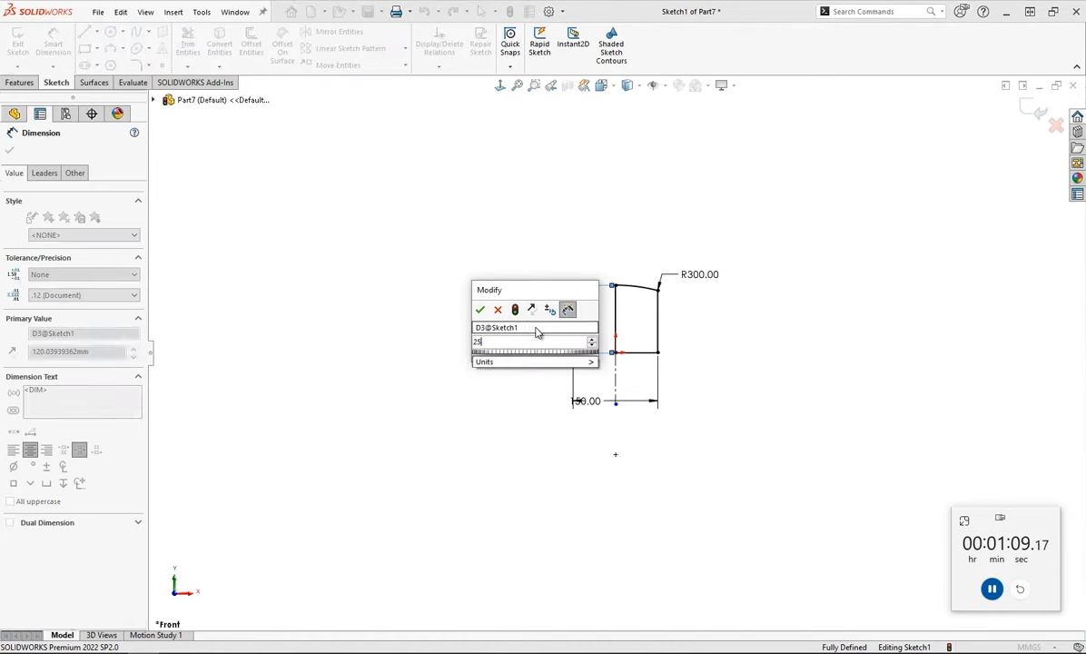
key(Return)
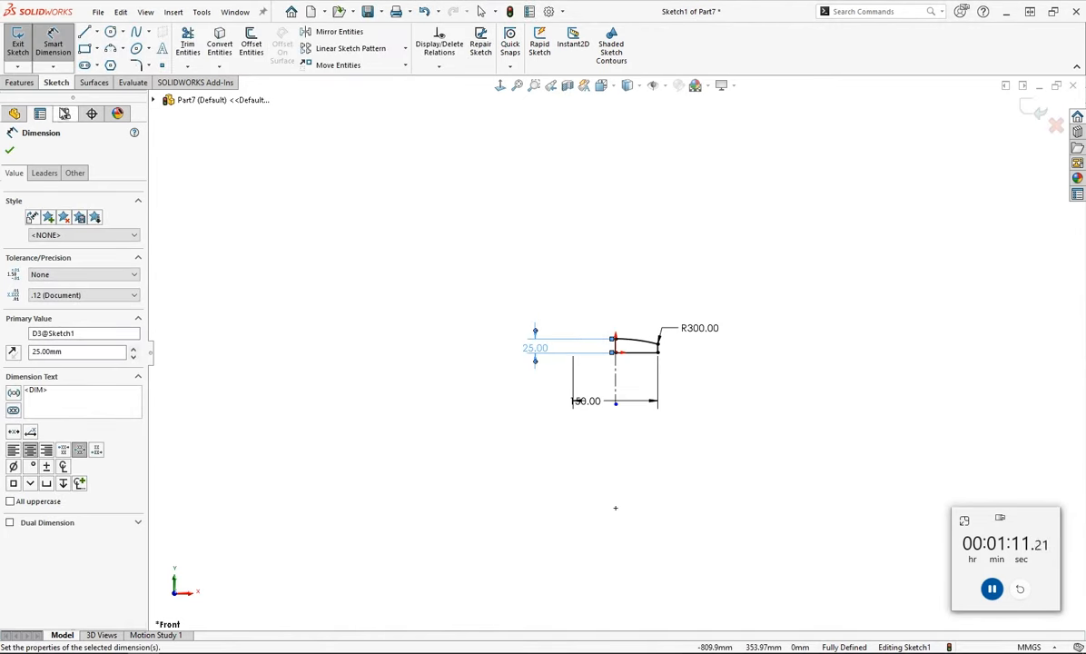
- Revolve the closed profile 360 degrees about the construction centerline into a solid disc
click(32, 85)
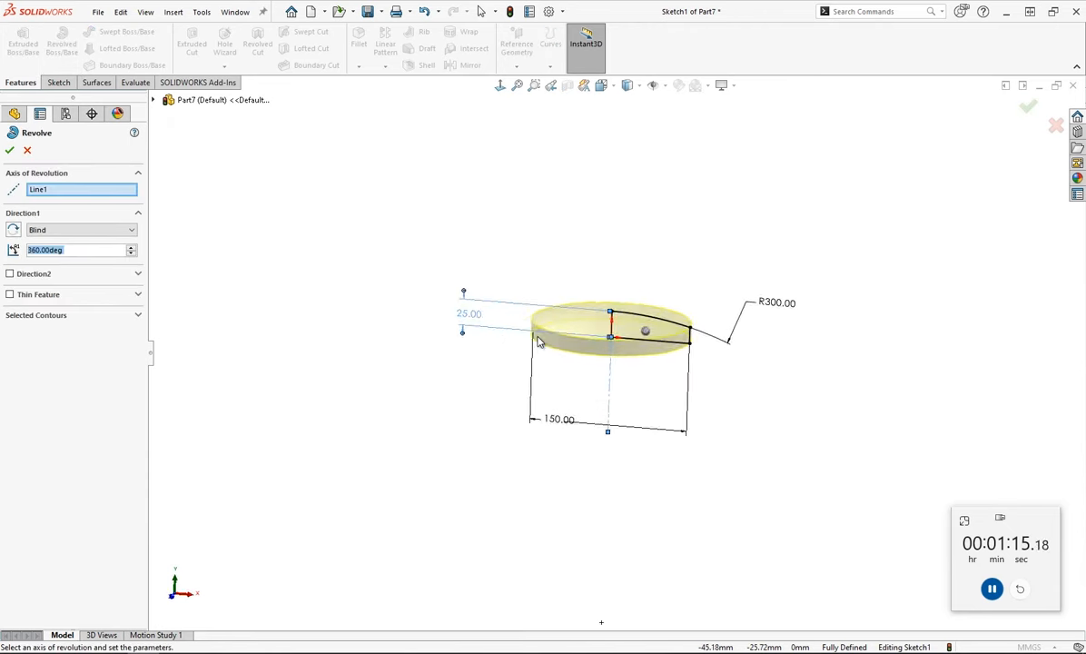
key(Return)
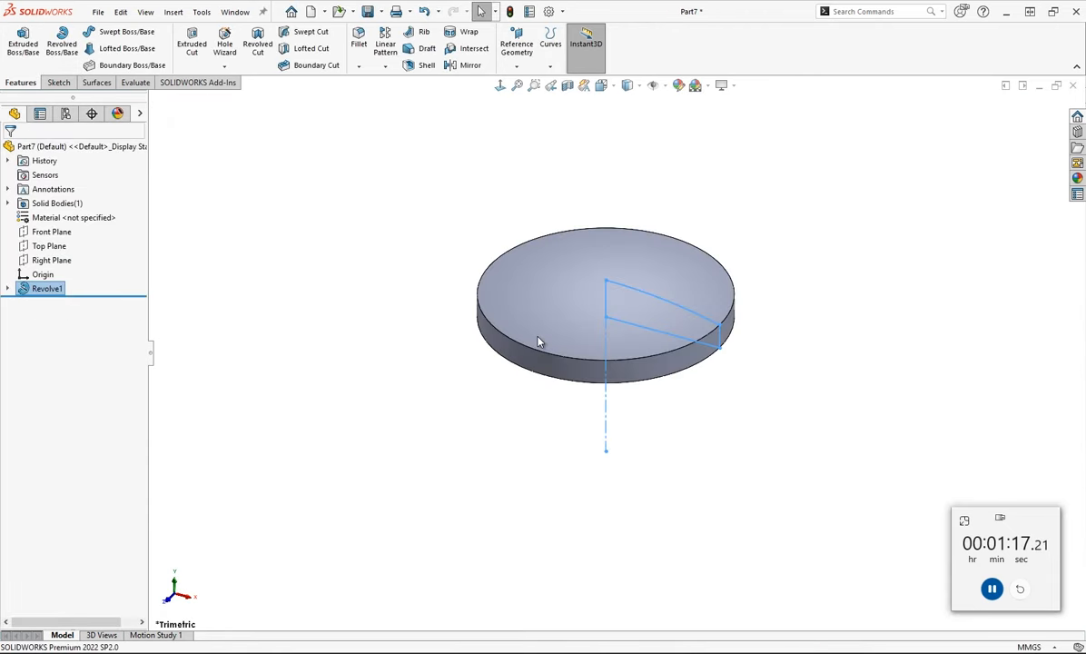
click(432, 361)
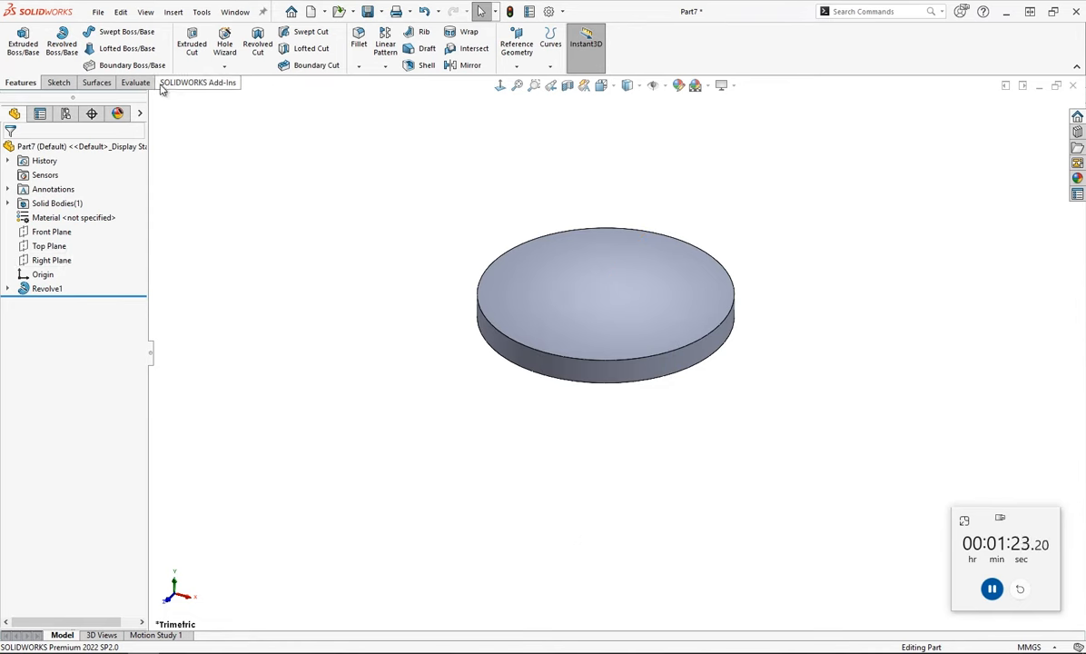
- On the Top Plane, sketch a vertical straight slot about 75 mm long and 17.5 mm wide from the origin up to the disc's edge
click(50, 246)
click(75, 222)
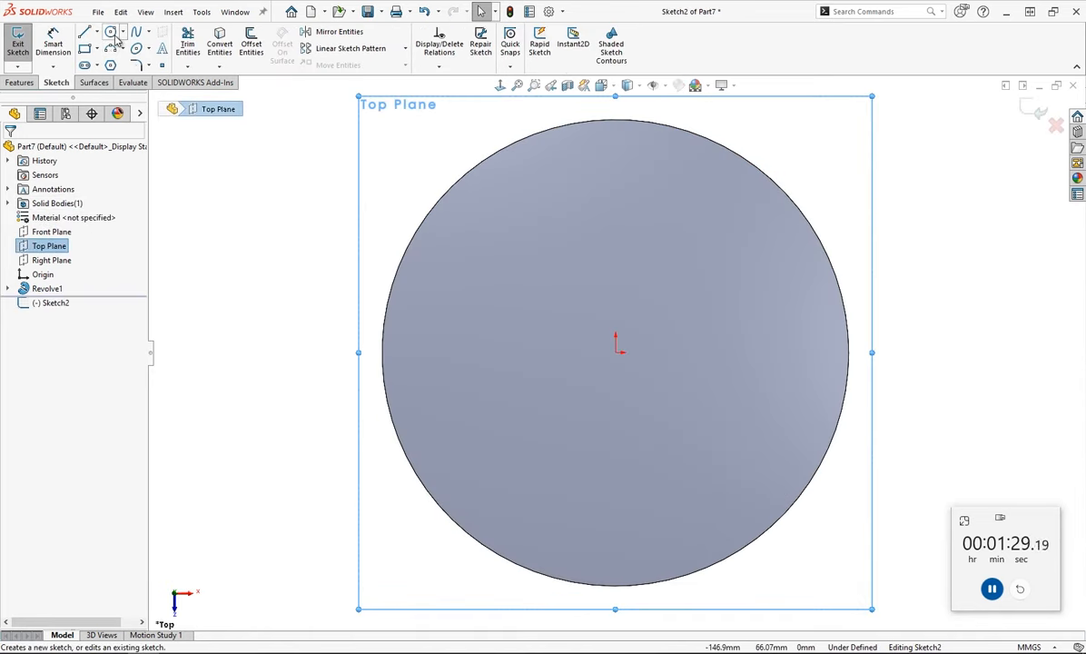
click(85, 65)
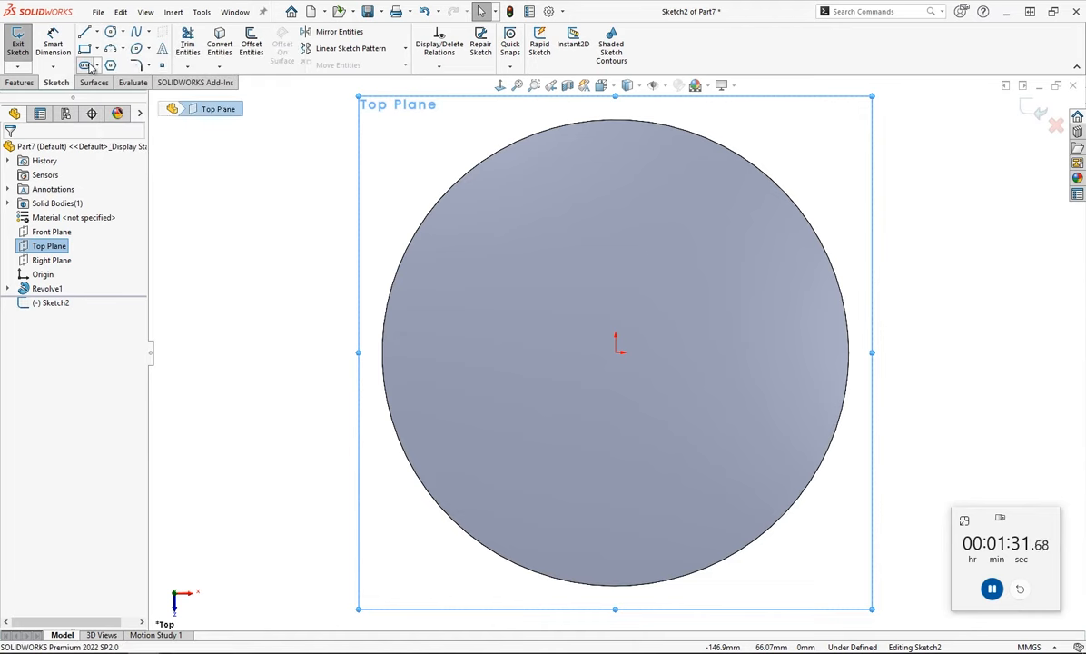
click(616, 353)
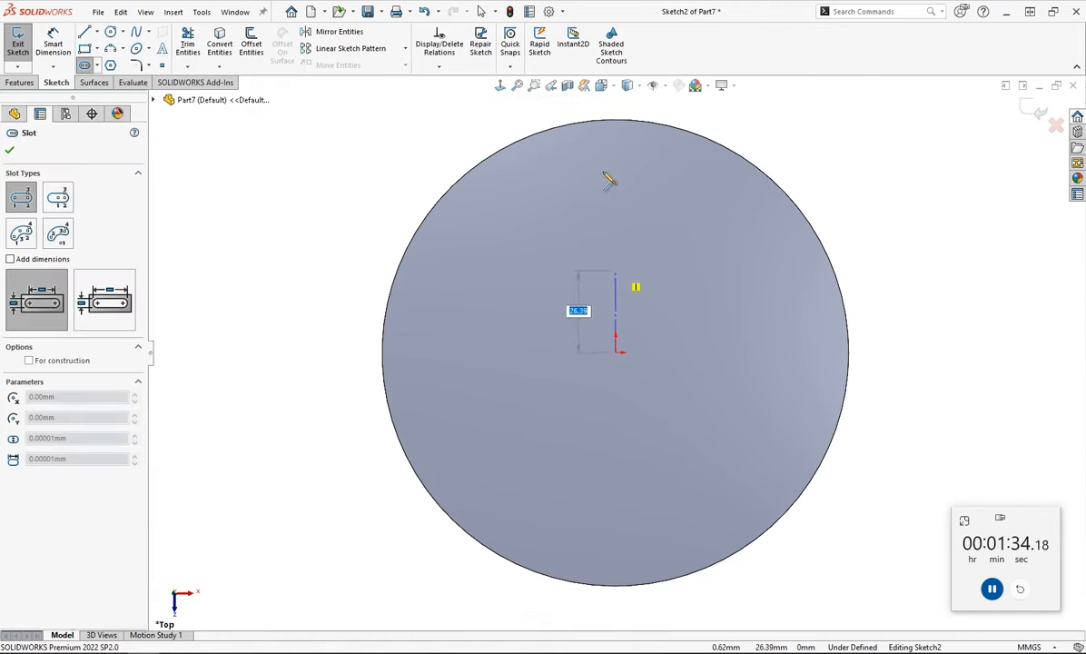
click(616, 120)
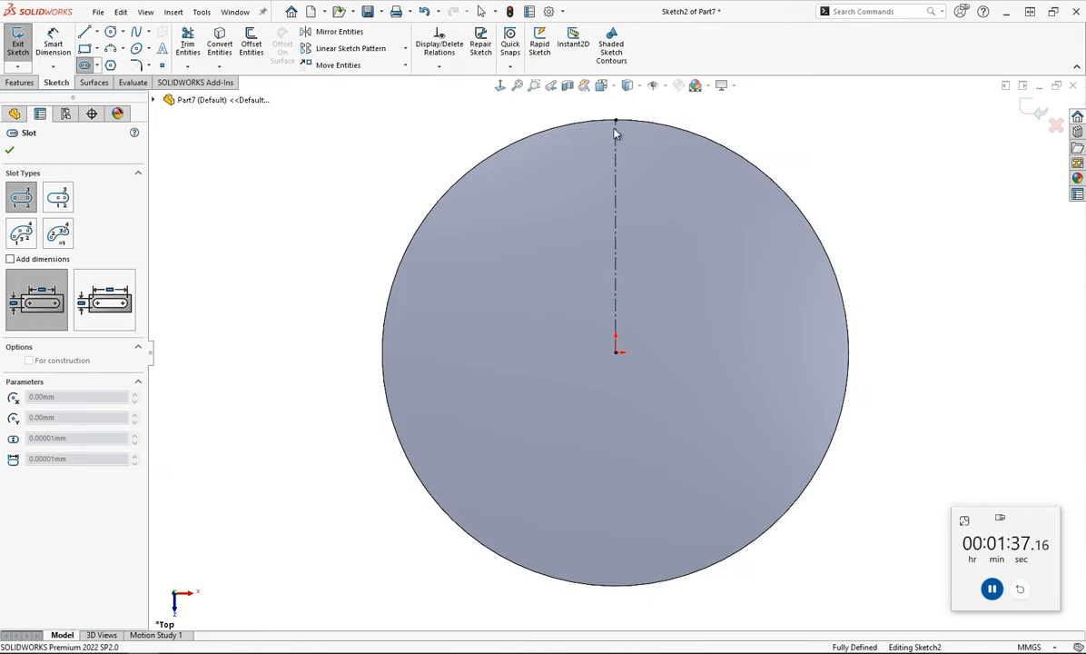
click(647, 179)
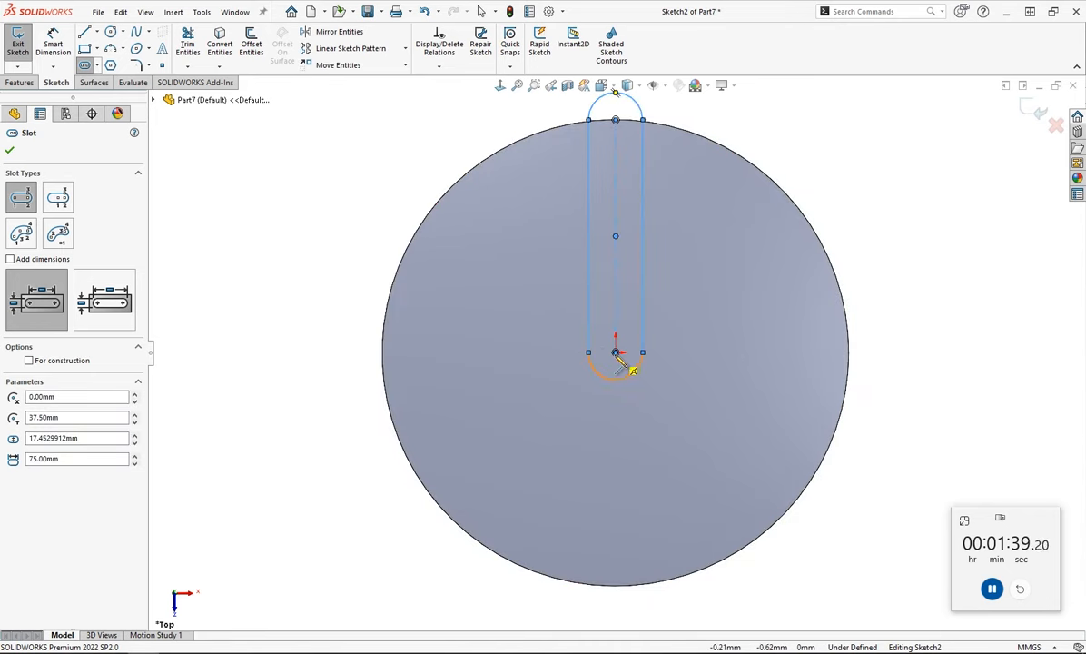
- Sketch two shorter straight slots from the origin toward the disc's lower left and lower right, the latter about 51 mm long and 17 mm wide
click(616, 353)
click(475, 438)
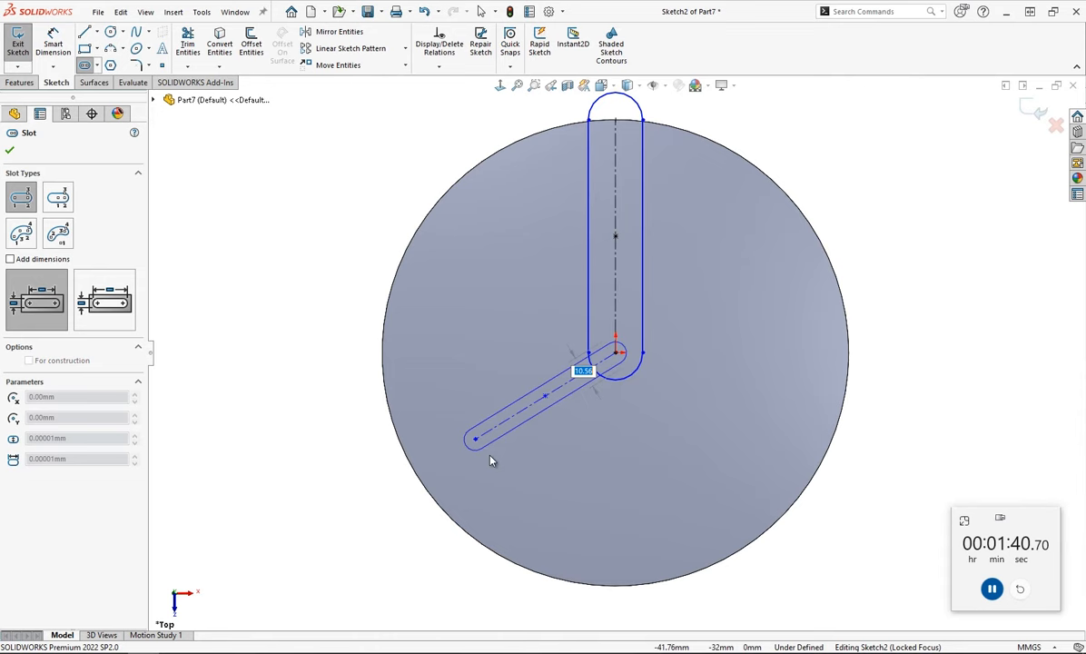
click(586, 424)
click(616, 353)
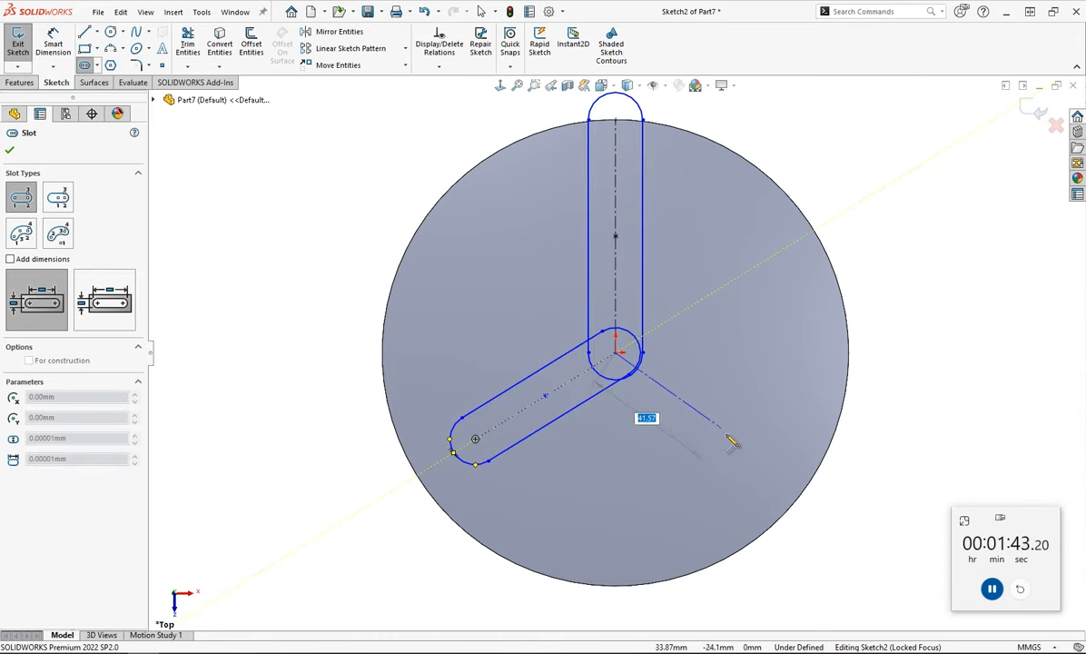
click(735, 462)
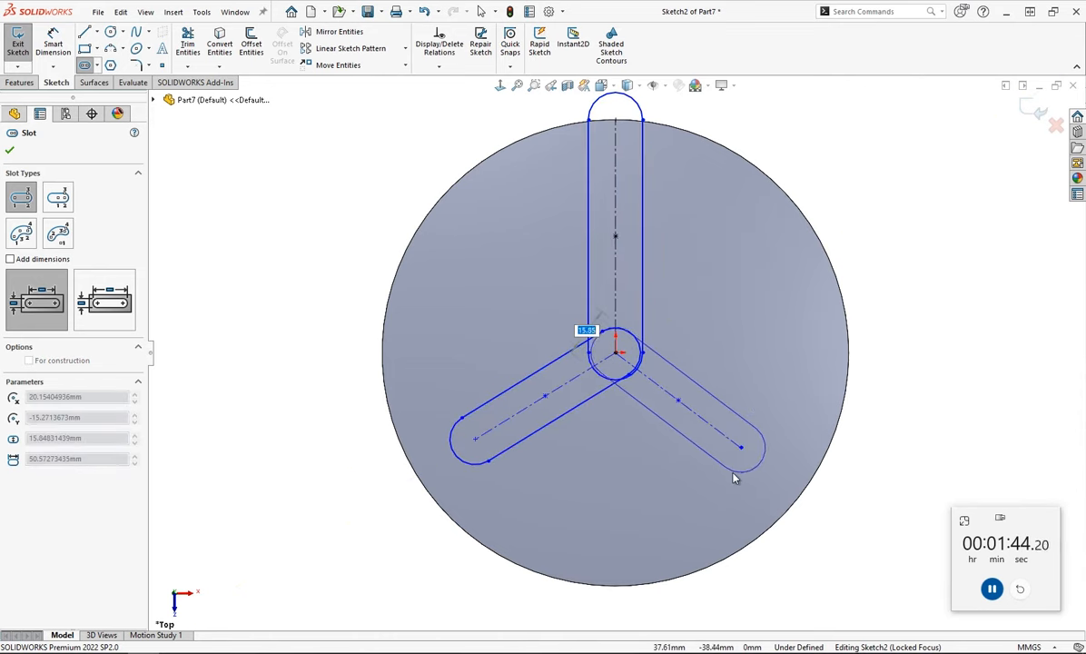
click(686, 363)
key(Escape)
- Finish the lower-right slot and make the three radial slots equal in size
click(642, 332)
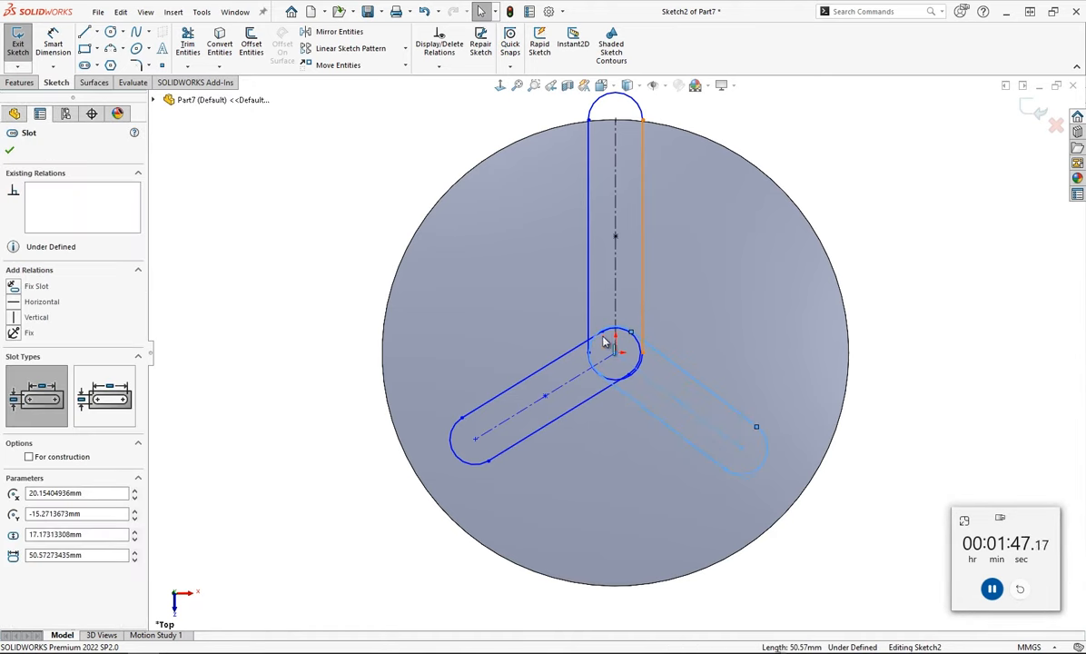
click(560, 367)
ctrl+click(560, 367)
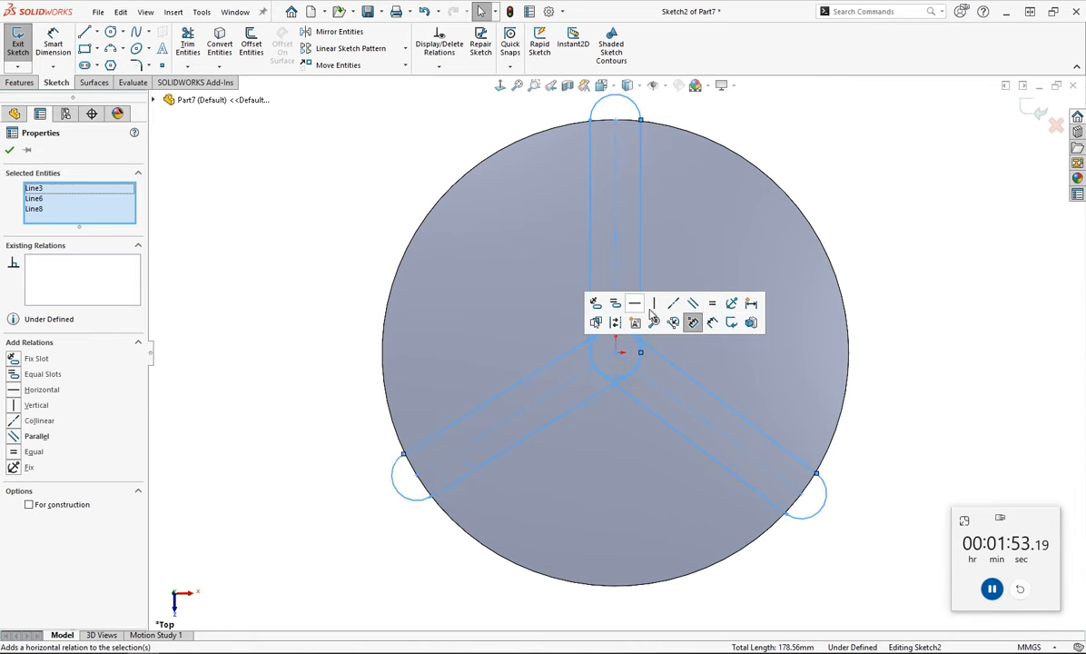
click(711, 305)
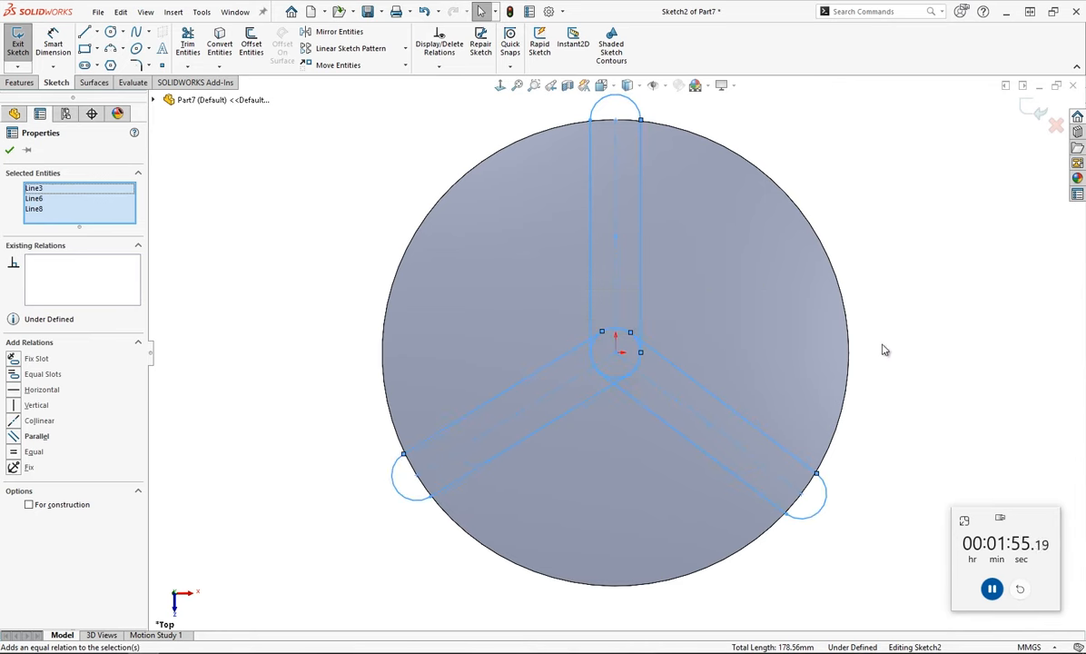
key(Escape)
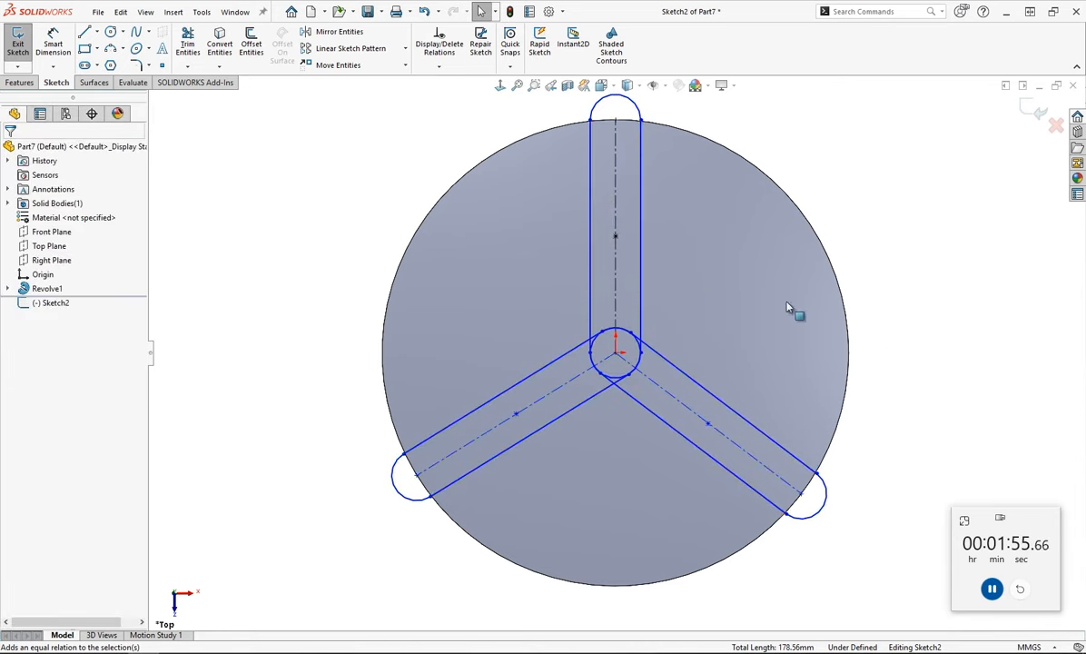
- Dimension the angle between the vertical slot's centerline and the lower-left slot's centerline as 120 degrees
click(53, 43)
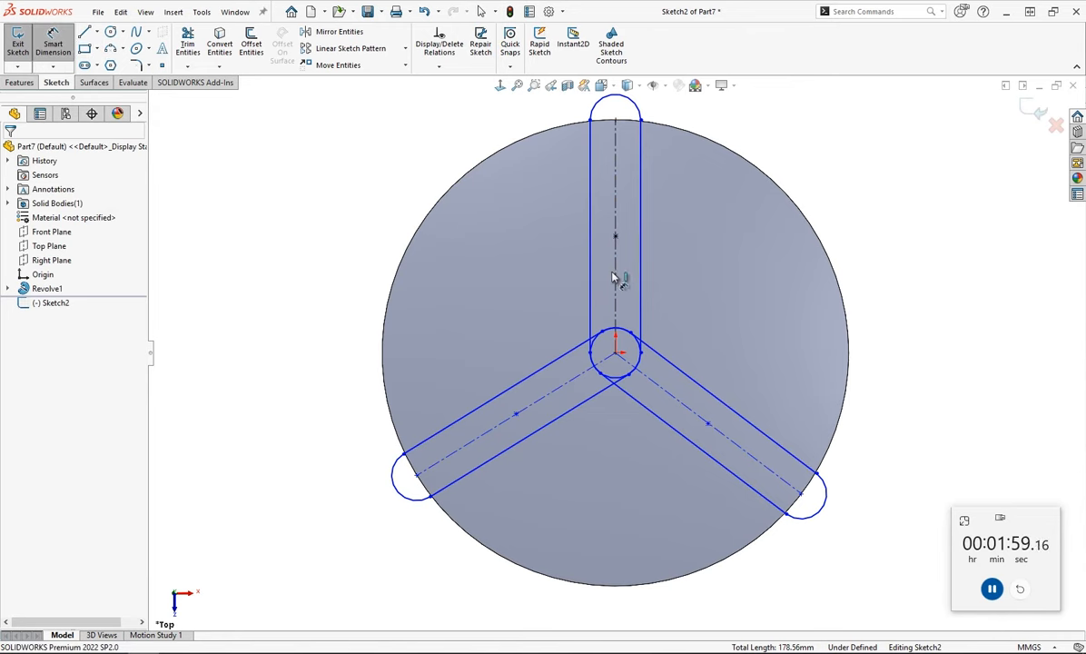
click(590, 323)
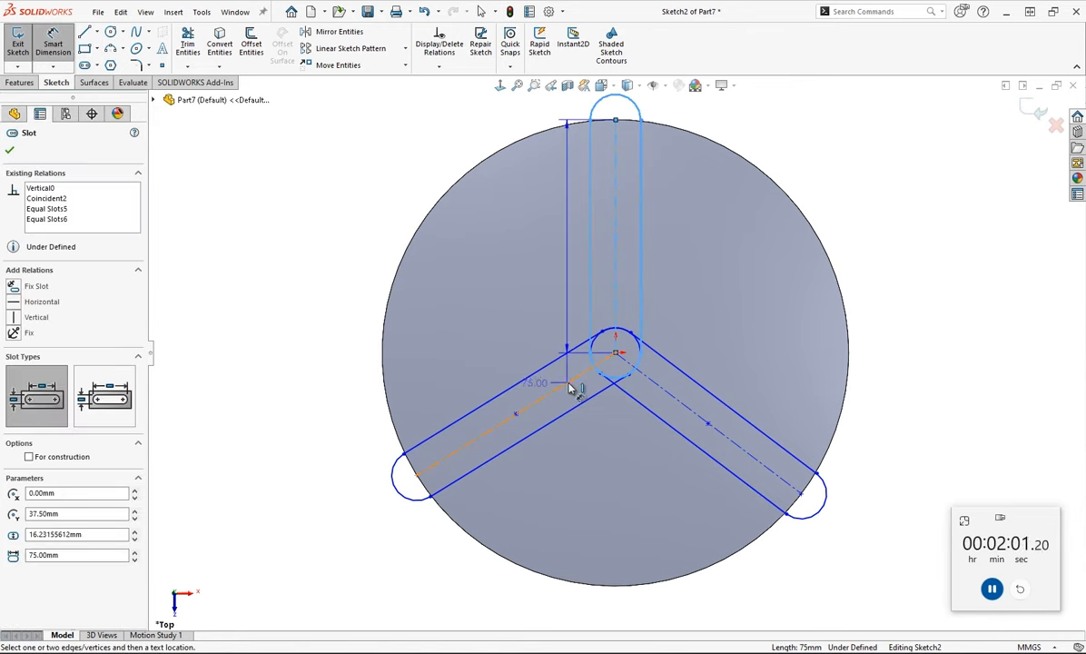
click(569, 389)
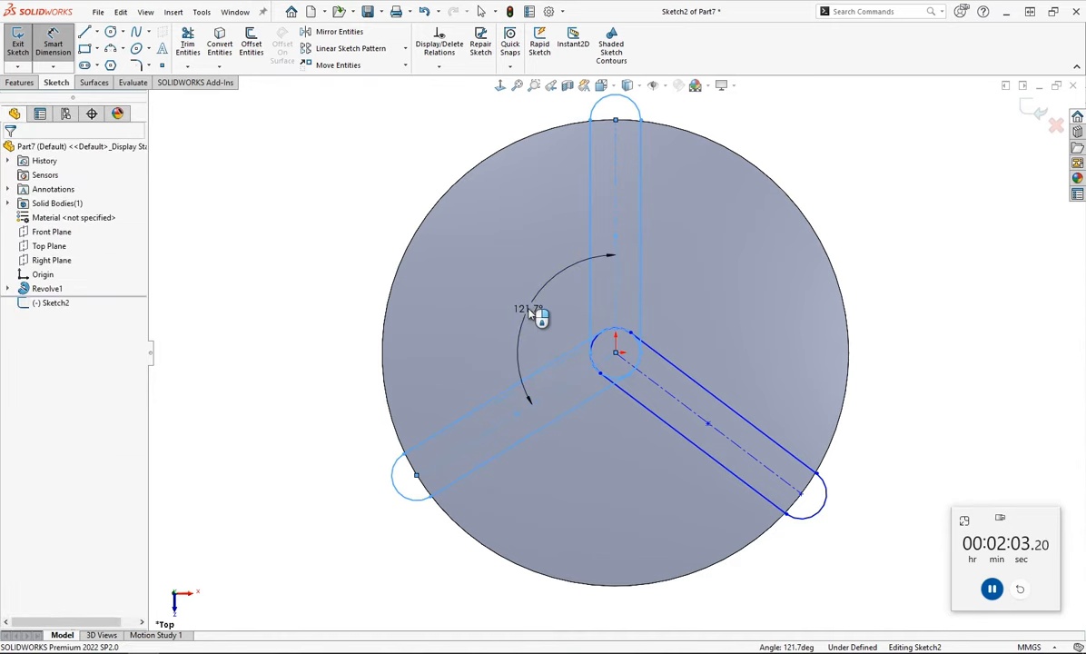
click(532, 311)
text(120)
key(Return)
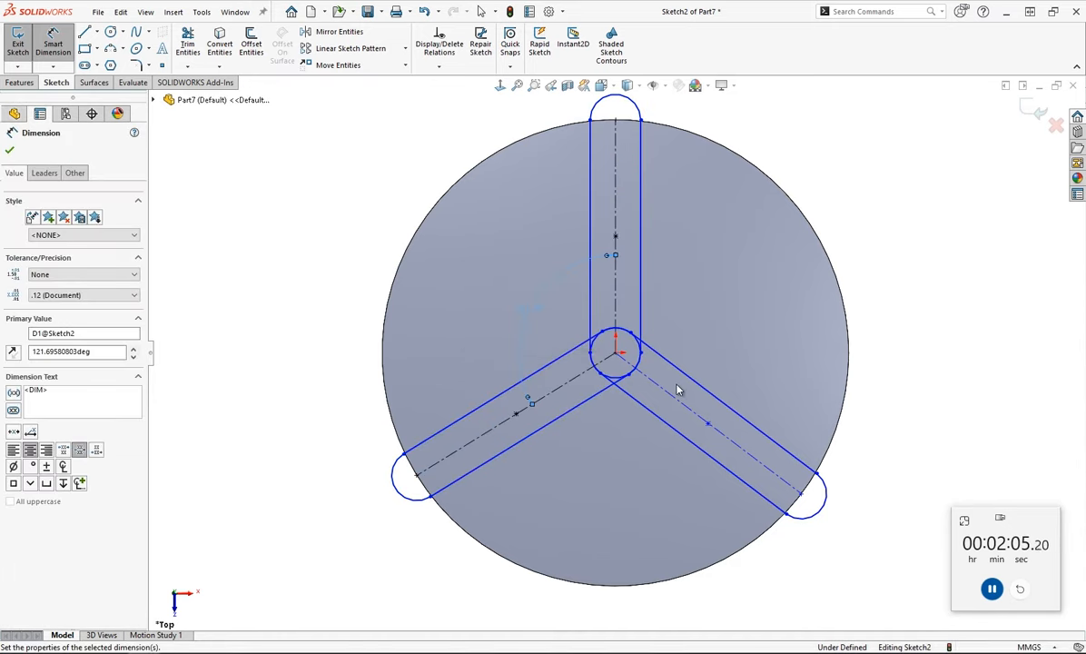
key(Escape)
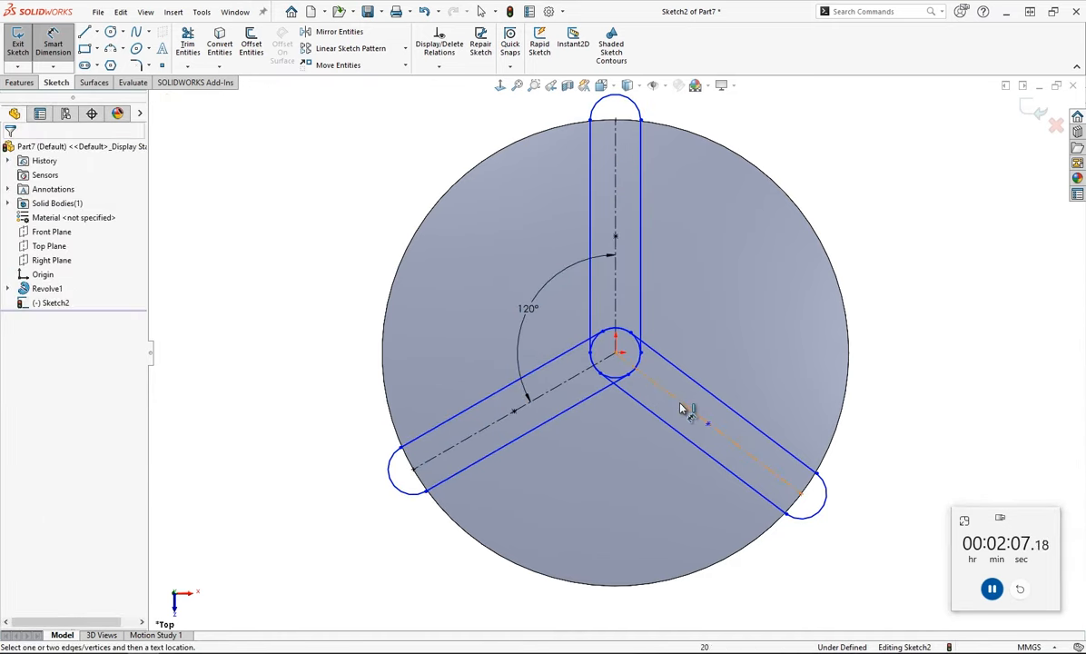
- Dimension the angle between the lower-right slot's centerline and the vertical slot's centerline as 120 degrees
click(633, 310)
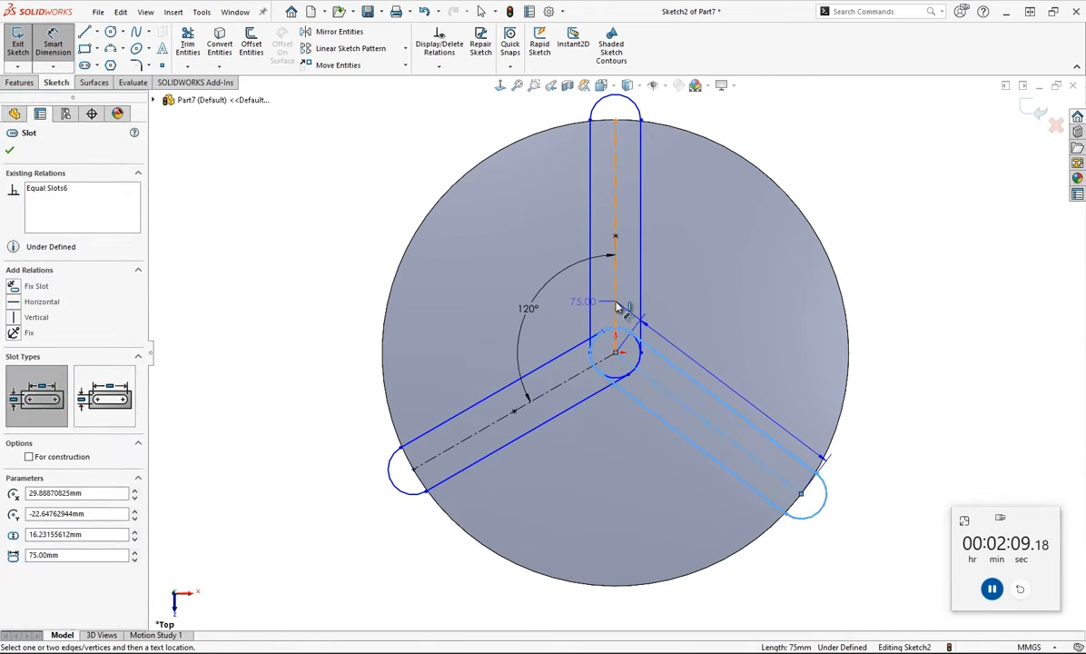
click(616, 302)
click(695, 301)
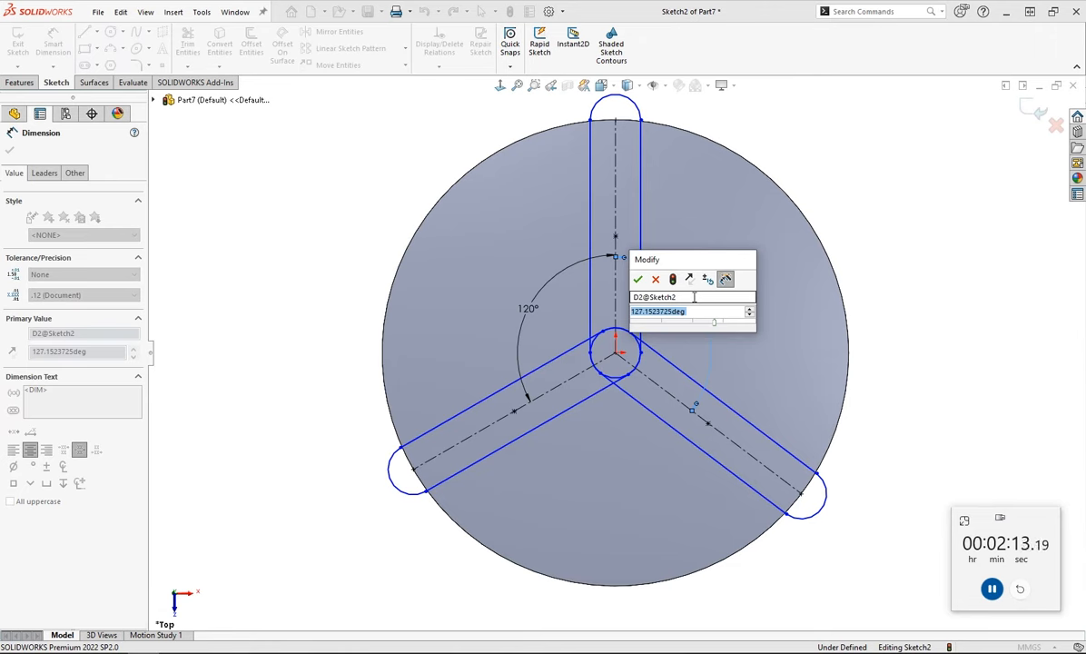
text(120)
key(Return)
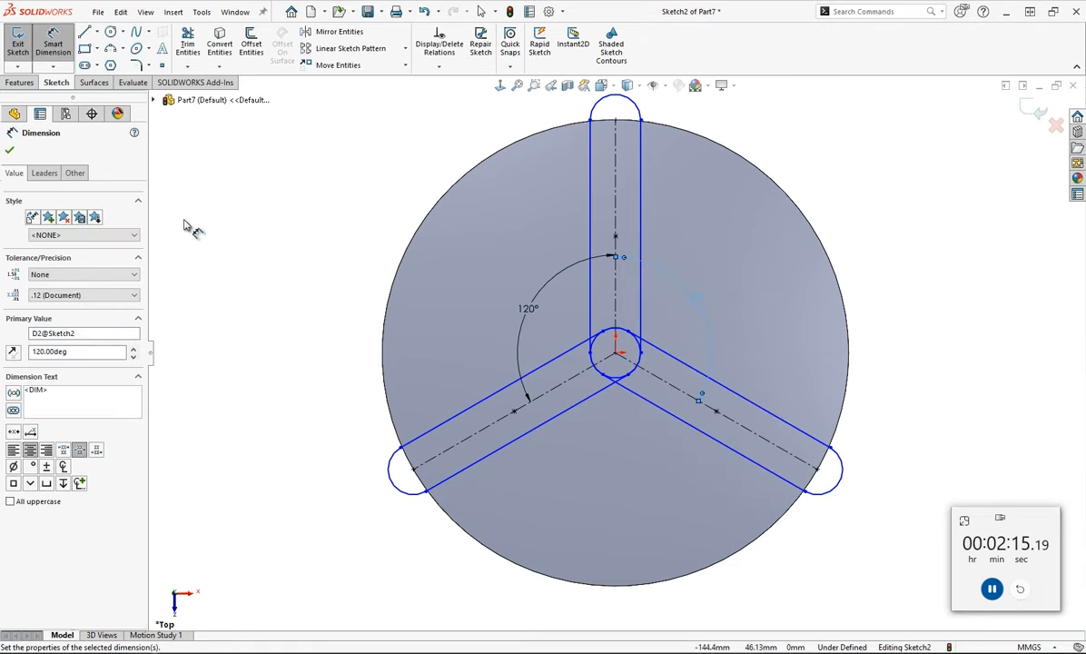
- Dimension the outer end arc of the lower-left slot with a 10 mm radius
click(400, 478)
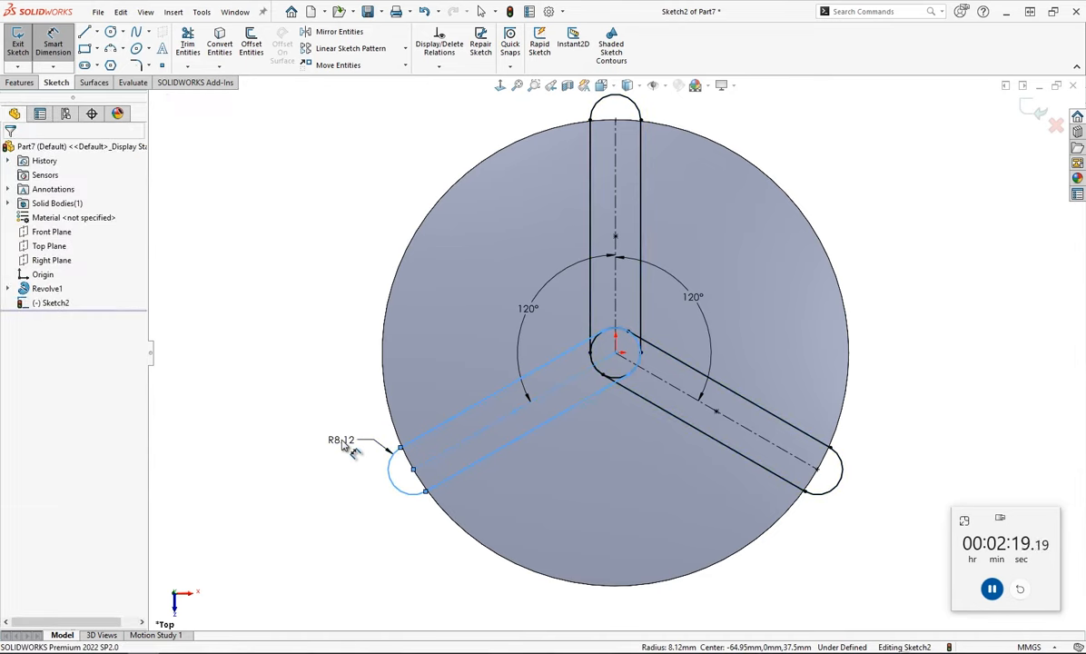
click(350, 450)
text(10)
key(Return)
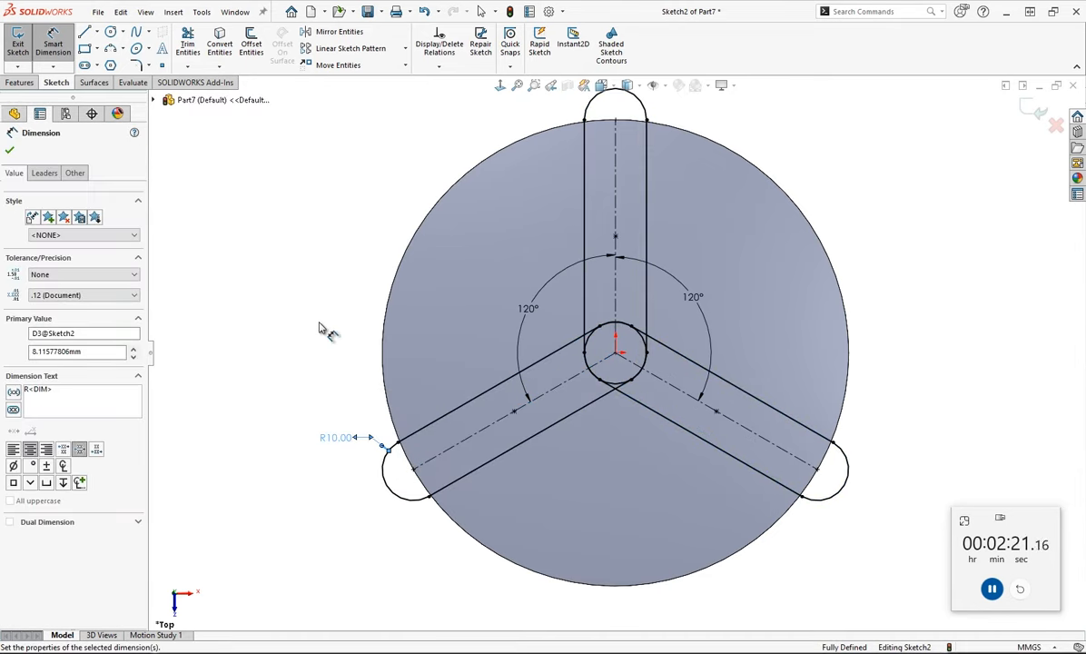
click(319, 329)
- Start a boss extrude of the slot sketch and select all seven regions of the three-armed shape as contours
click(22, 83)
click(27, 55)
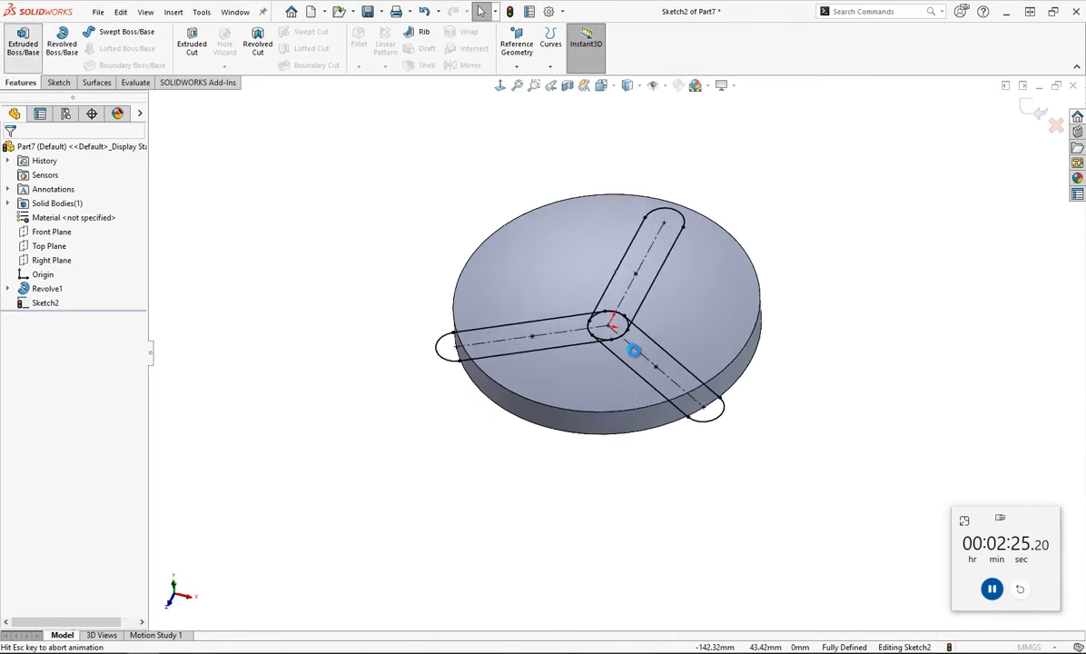
scroll(606, 328, down, 5)
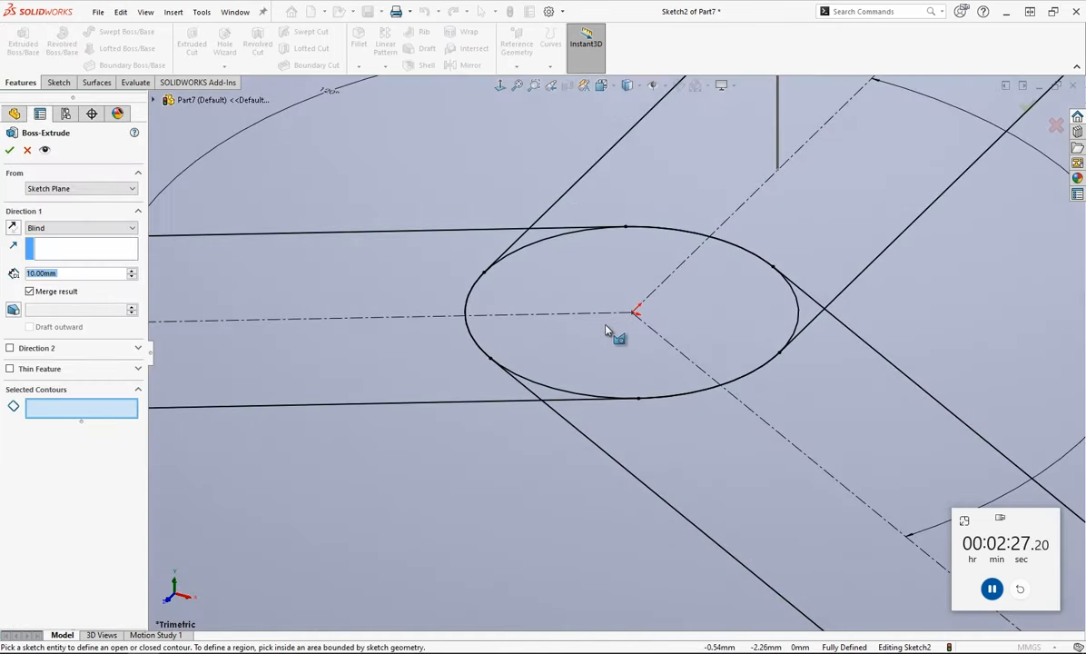
click(570, 274)
click(543, 237)
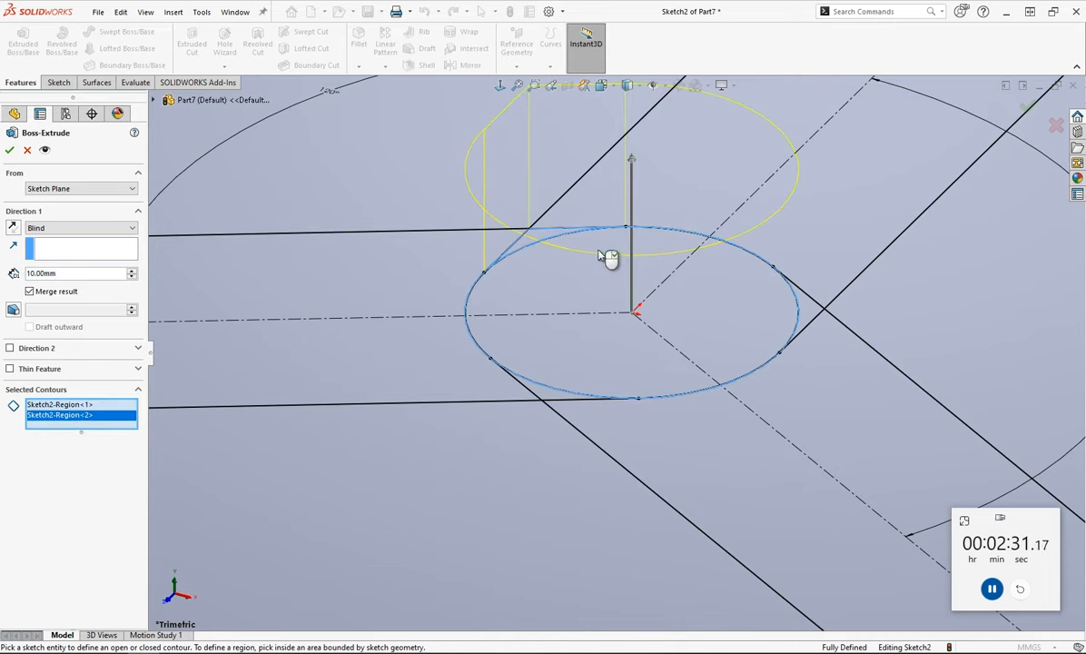
click(807, 312)
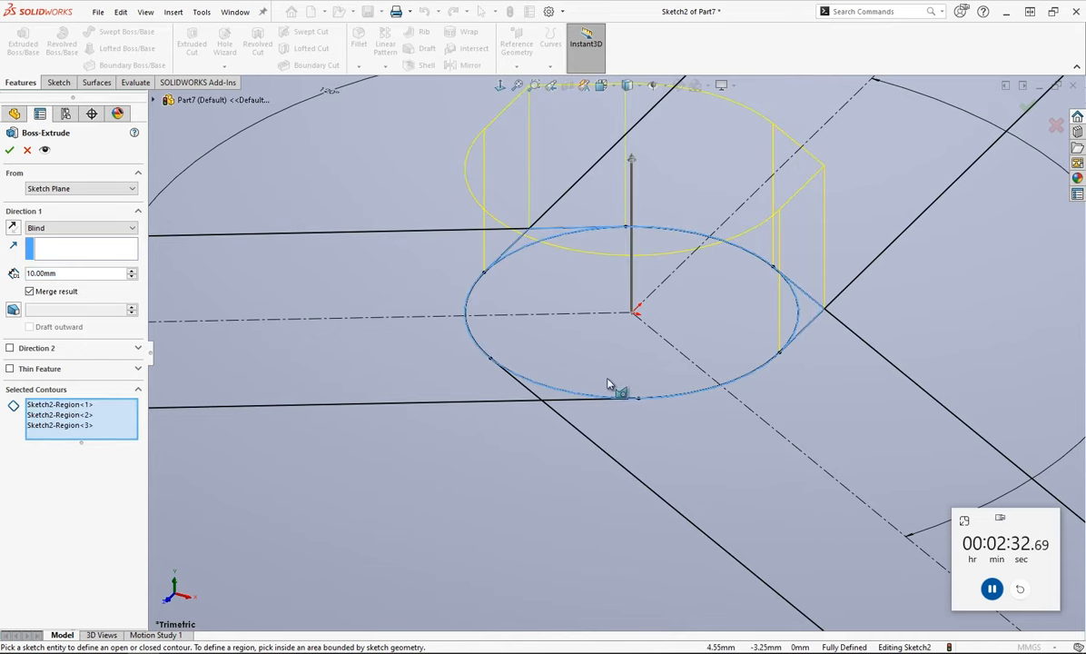
click(552, 394)
click(434, 370)
click(722, 453)
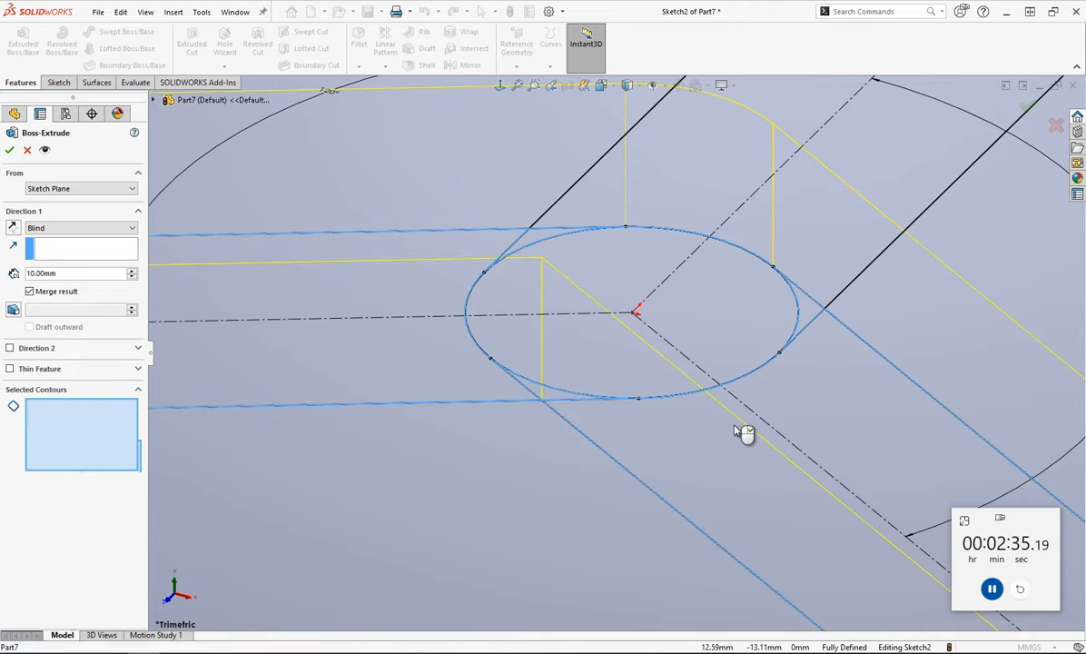
click(881, 157)
scroll(839, 196, up, 8)
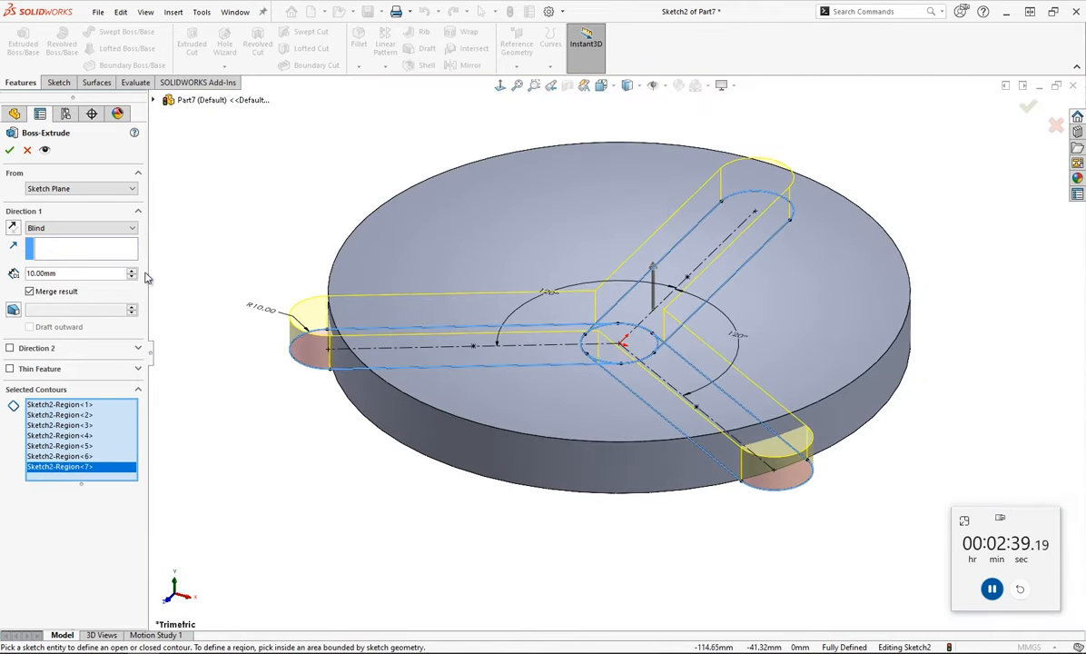
- Extrude the selected three-armed contours to a blind depth of 35 mm, merged with the disc
double_click(96, 275)
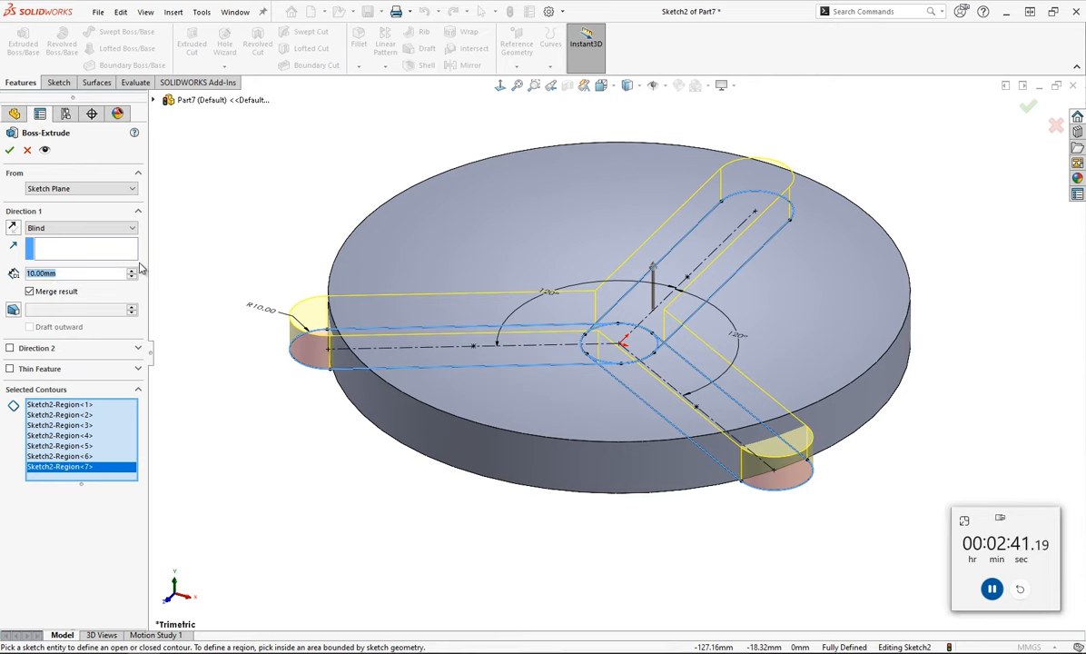
text(35)
key(Return)
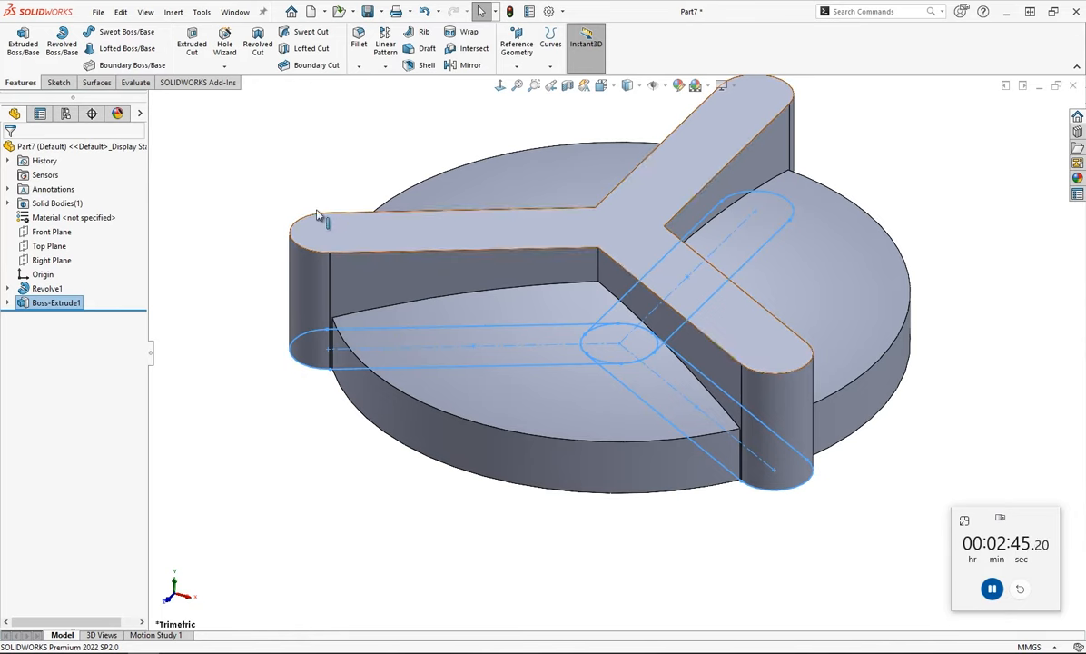
click(236, 181)
- Fillet the three vertical inner edges where the arms meet at the center with a 100 mm symmetric radius
mouse_move(295, 218)
middle_down()
mouse_move(311, 213)
mouse_move(304, 238)
mouse_move(253, 211)
middle_up()
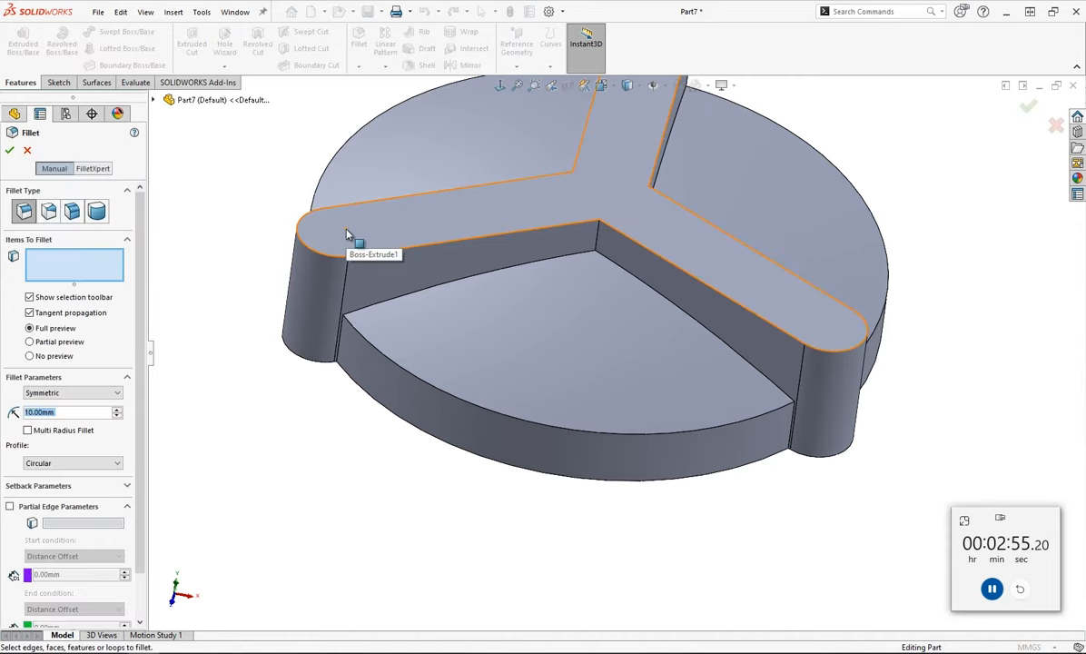
text(100)
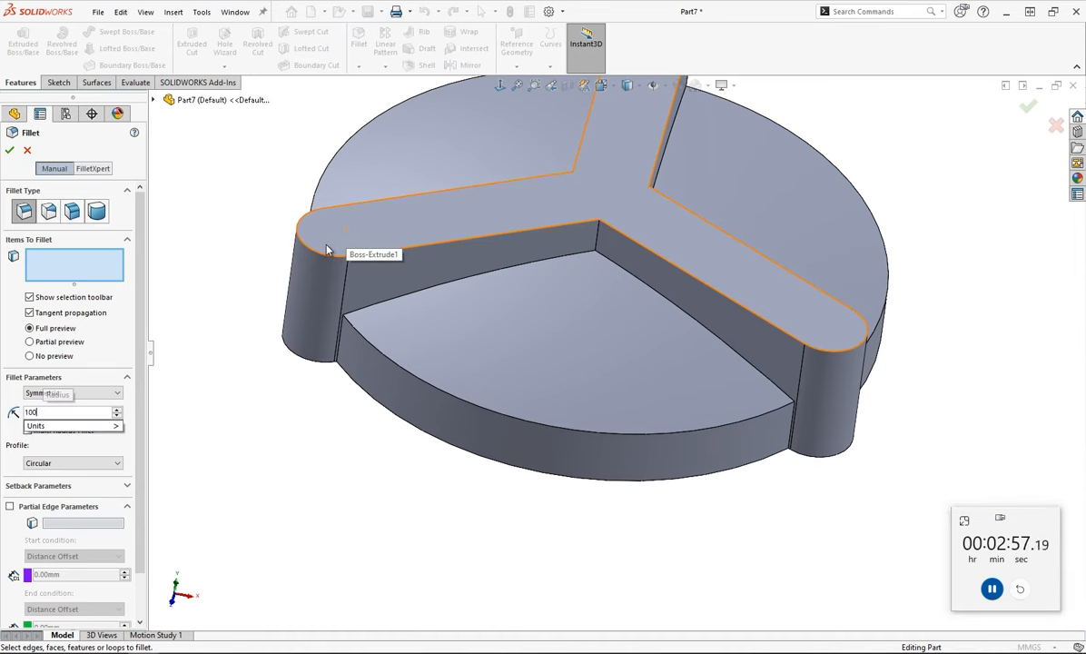
key(Return)
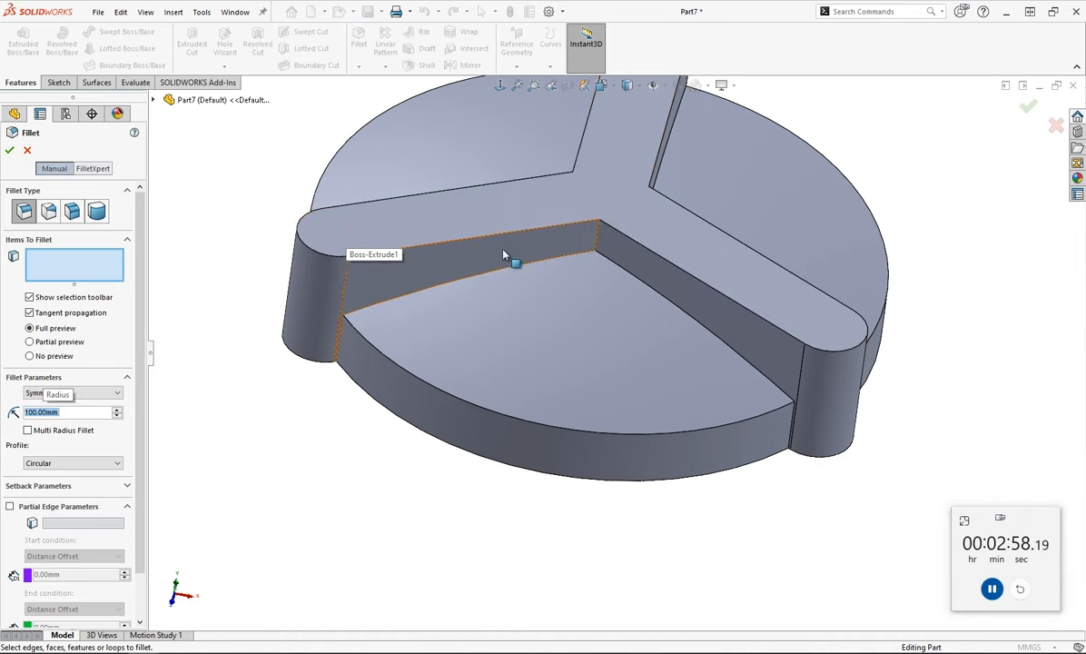
click(595, 241)
middle_drag(596, 242, 642, 214)
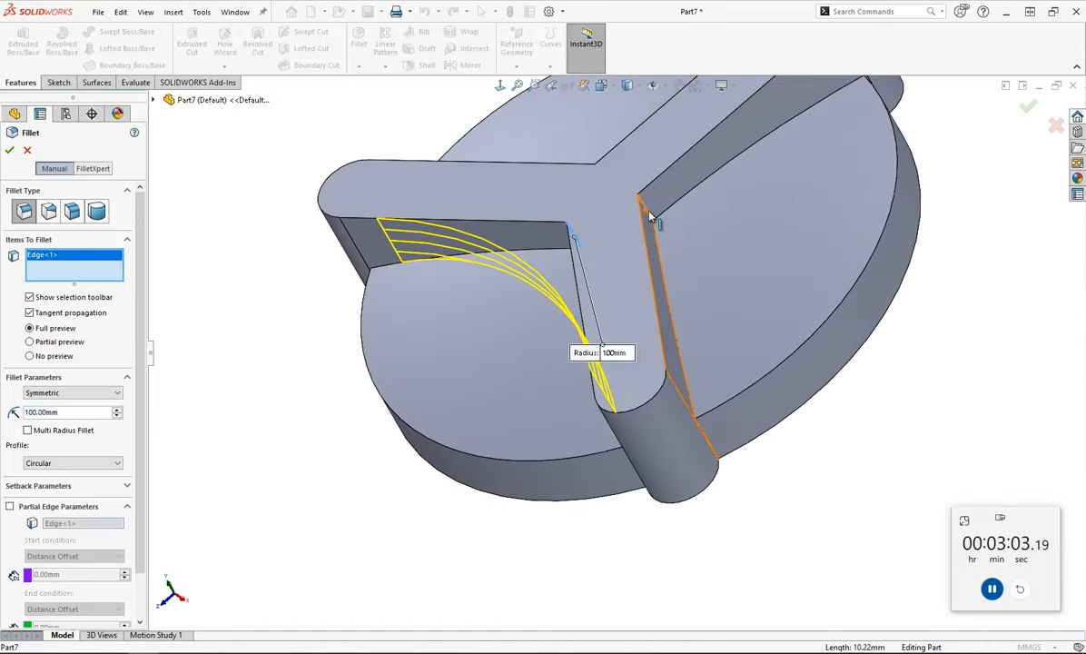
click(650, 216)
middle_drag(616, 182, 602, 193)
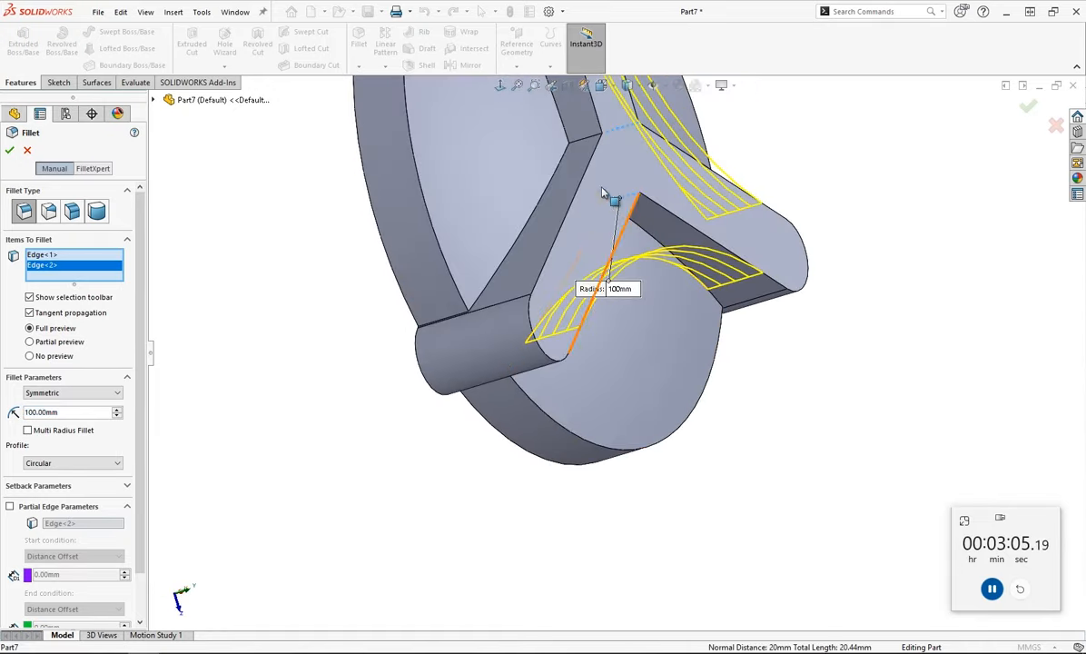
click(595, 140)
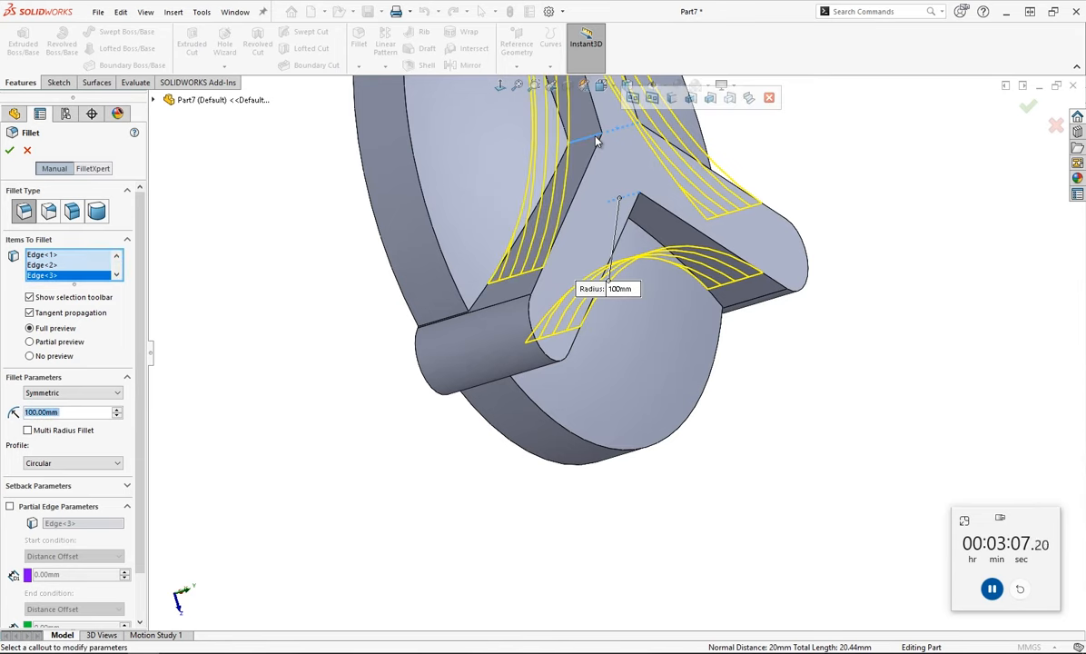
scroll(597, 142, up, 3)
scroll(599, 143, down, 3)
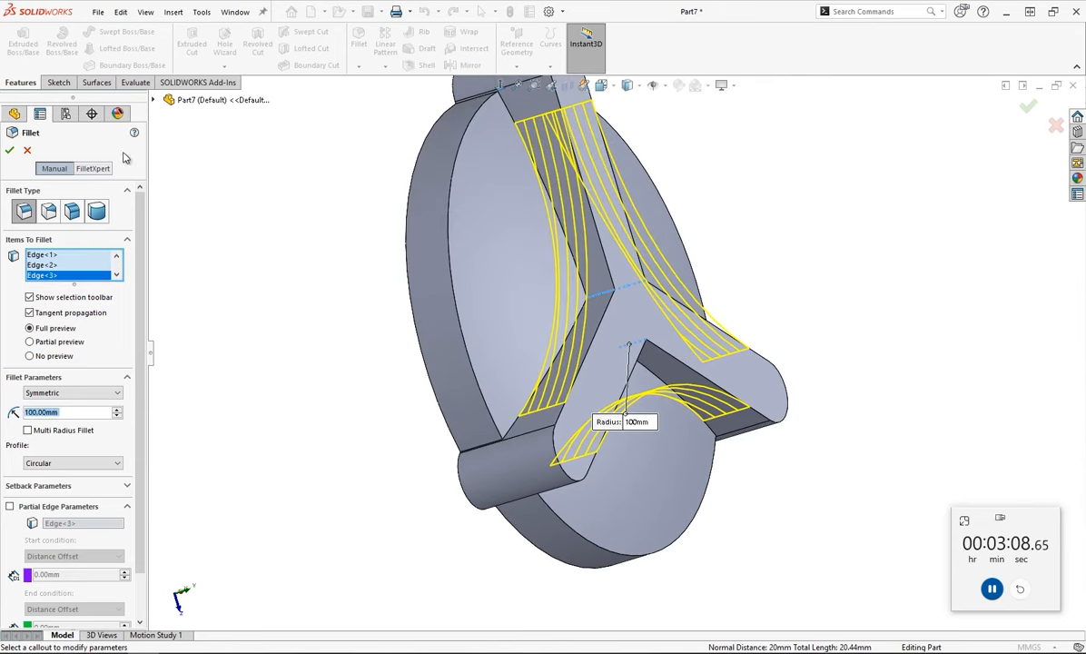
click(9, 151)
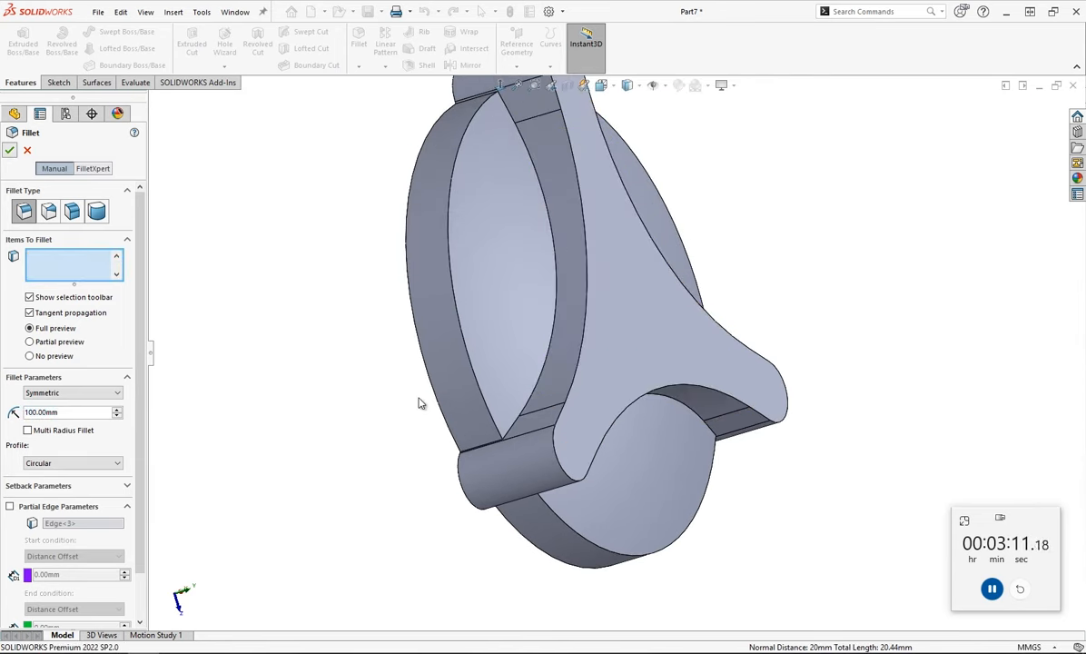
- On the Front Plane, sketch a three-point arc of about 82 mm radius from the boss top's midpoint to beyond its right side
middle_drag(381, 405, 300, 240)
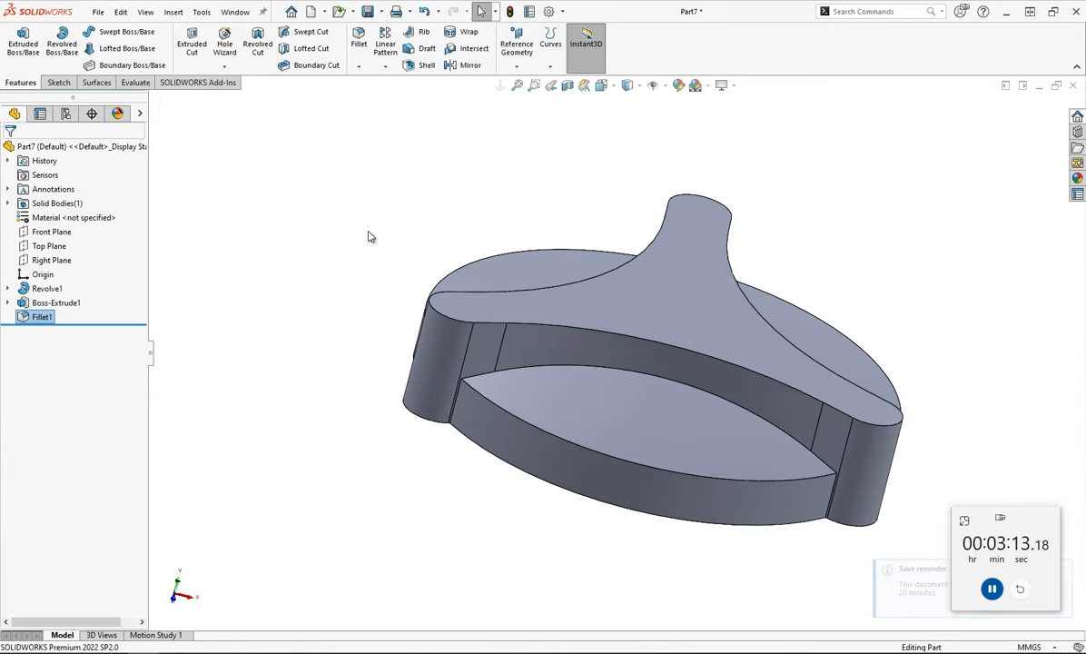
click(51, 232)
click(79, 212)
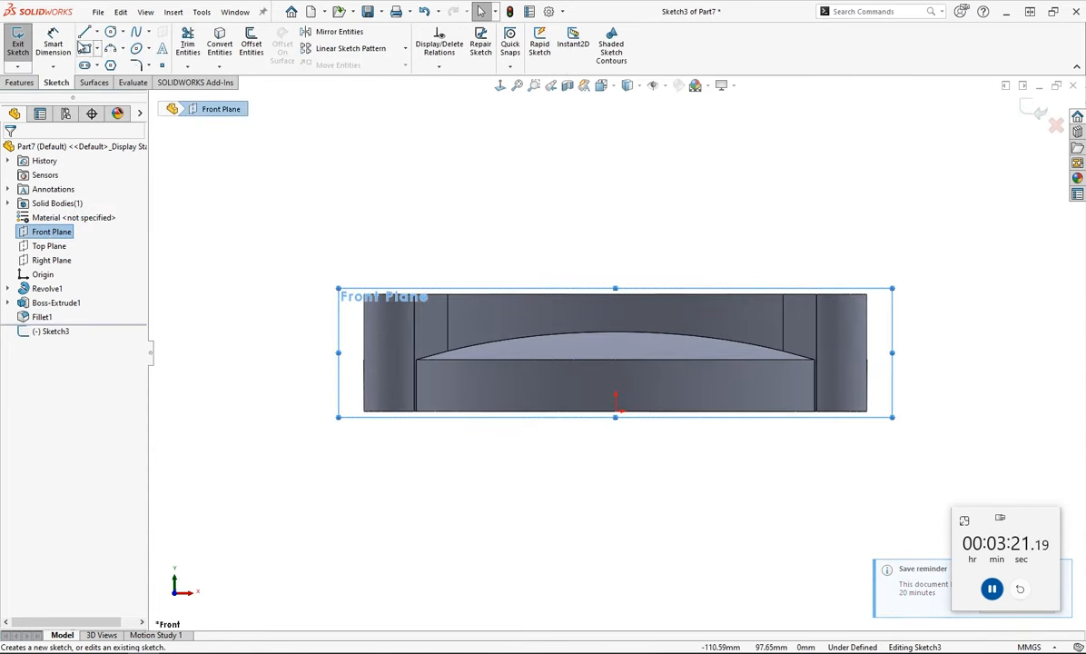
click(110, 49)
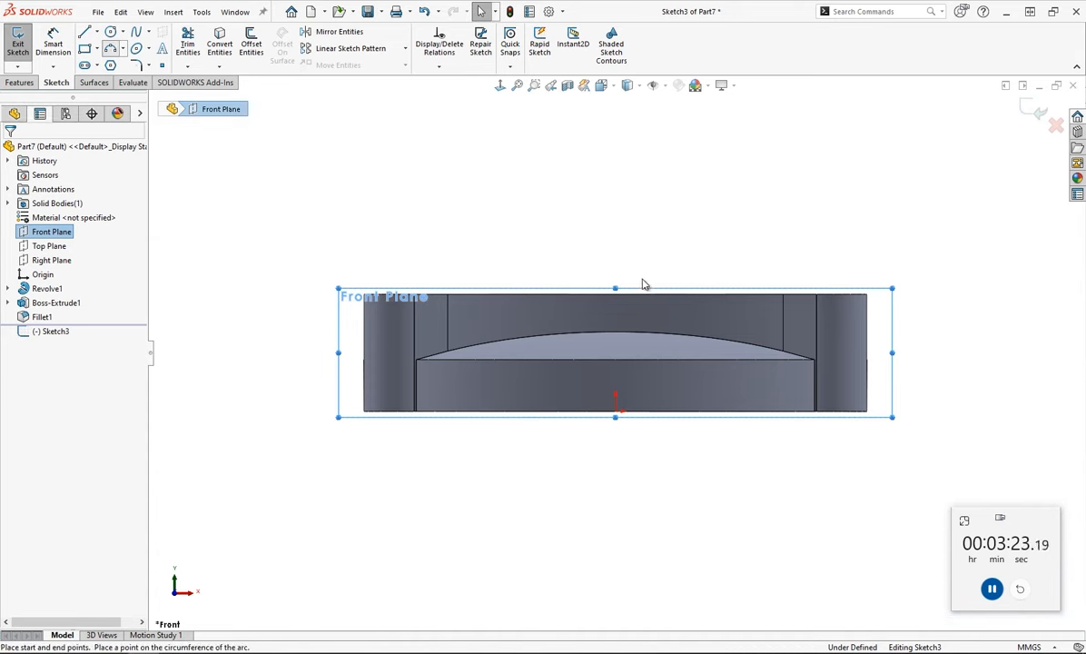
click(615, 294)
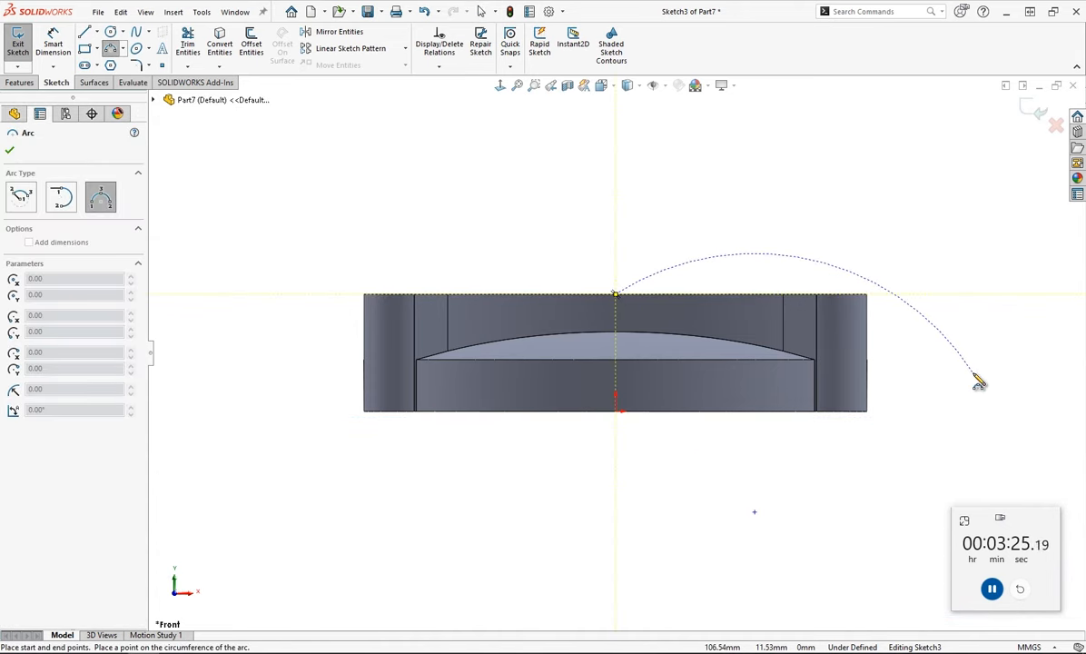
click(979, 386)
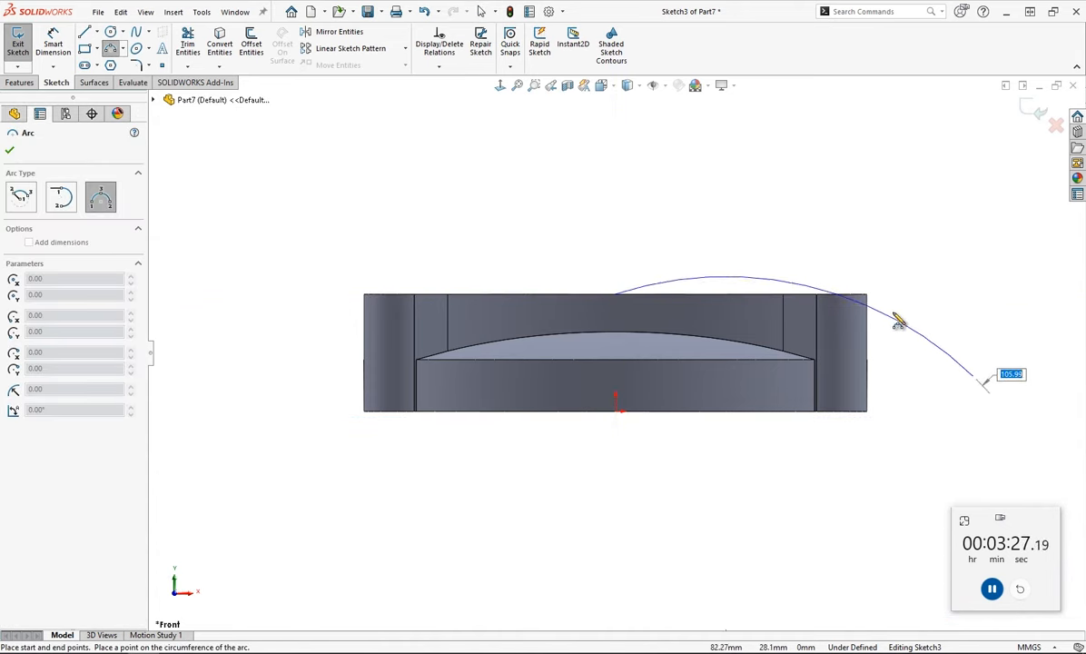
click(809, 267)
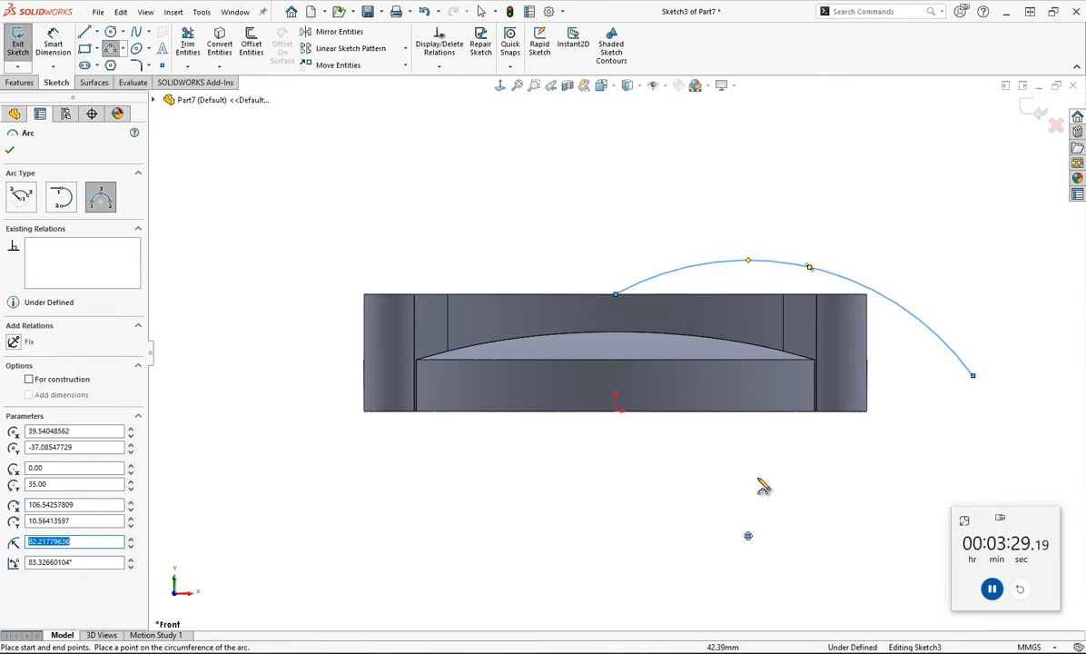
key(Escape)
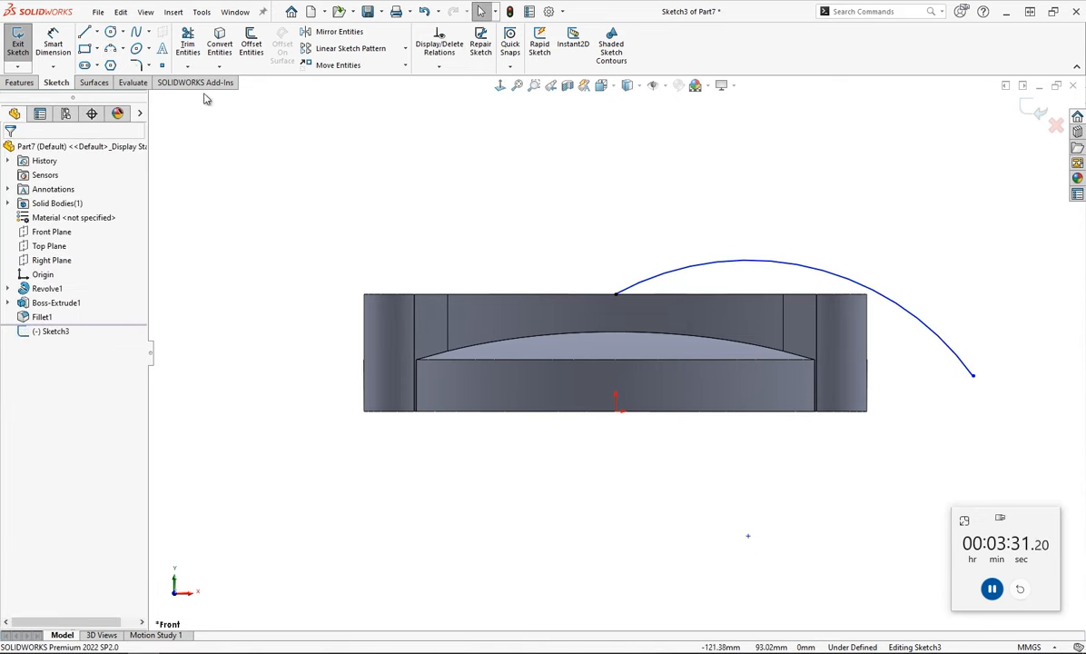
- Draw a vertical centerline about 20 mm long downward from the origin
click(98, 36)
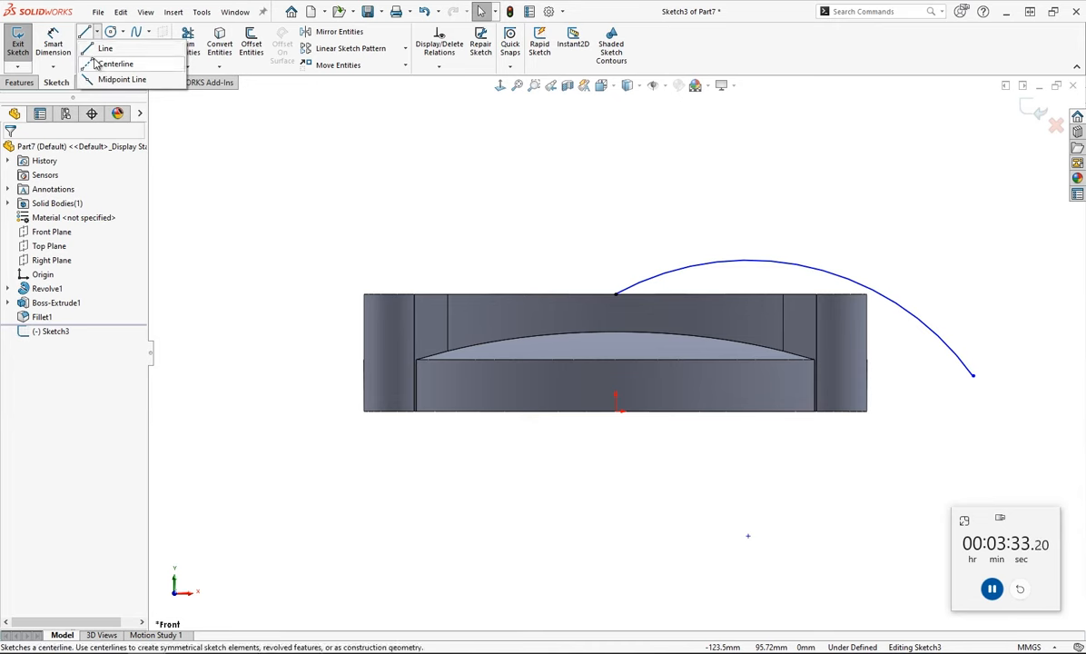
click(106, 61)
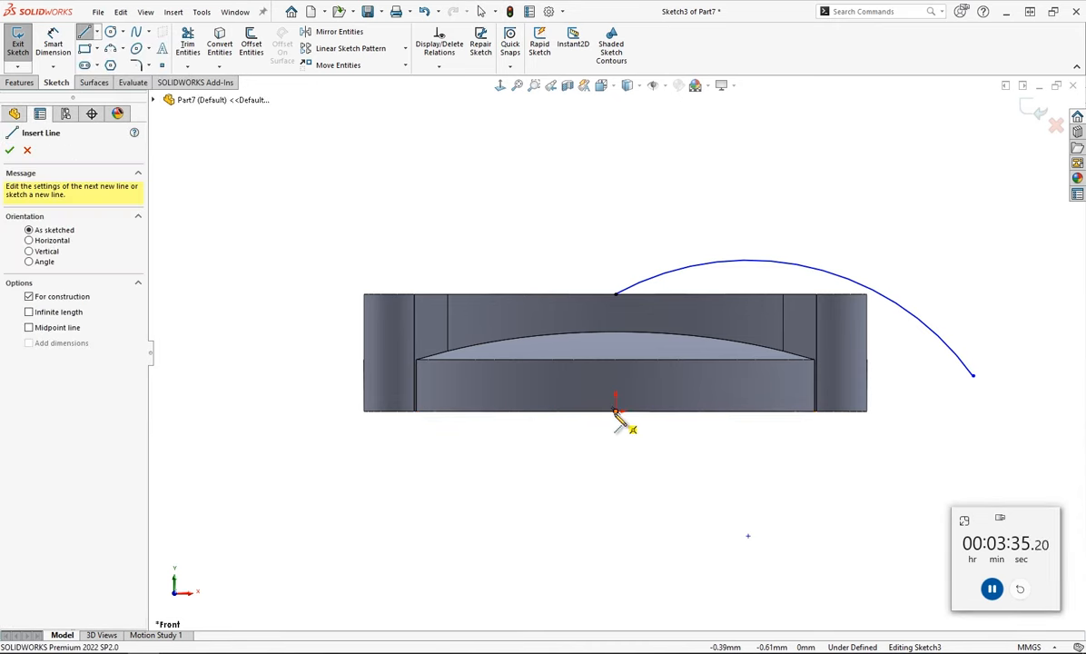
click(616, 412)
click(615, 477)
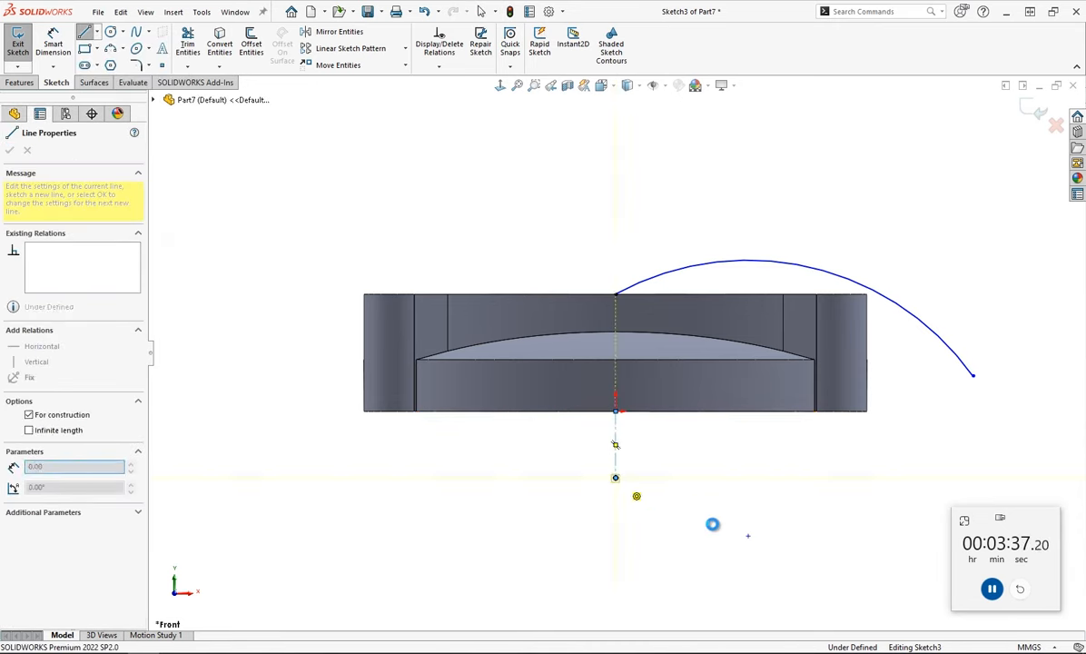
key(Escape)
- Make the arc's center point coincident with the vertical centerline
click(748, 537)
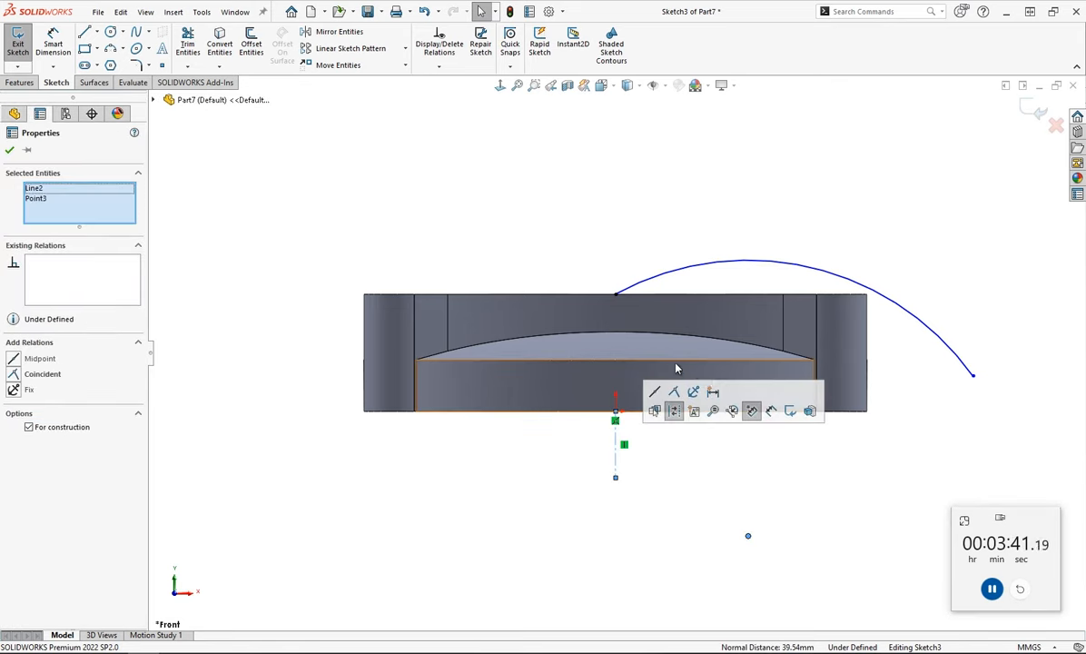
click(680, 391)
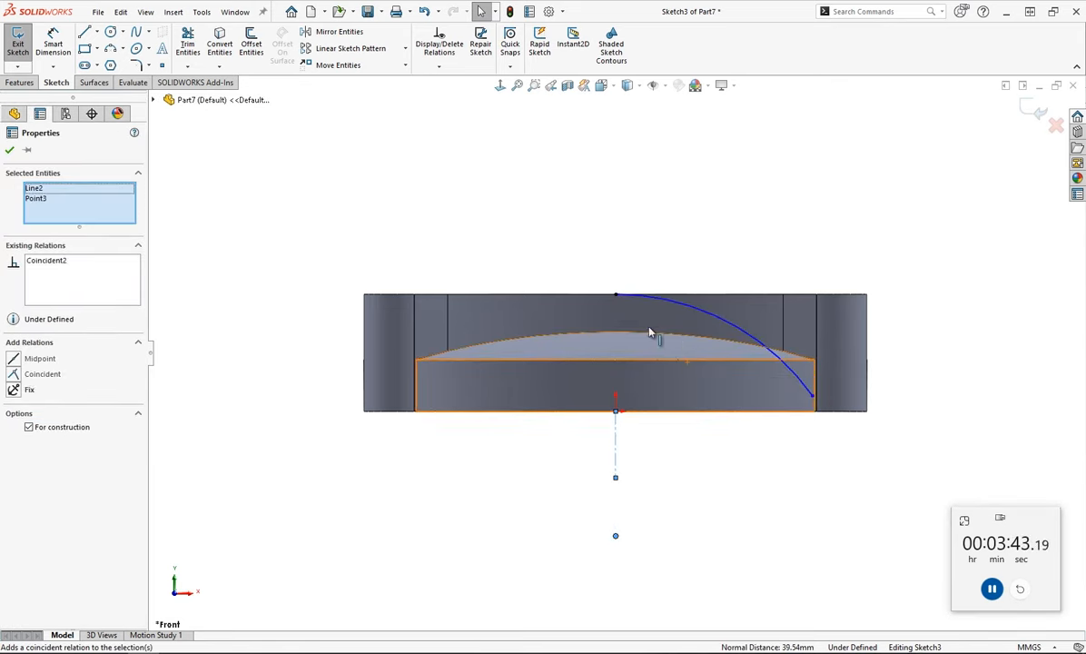
key(Escape)
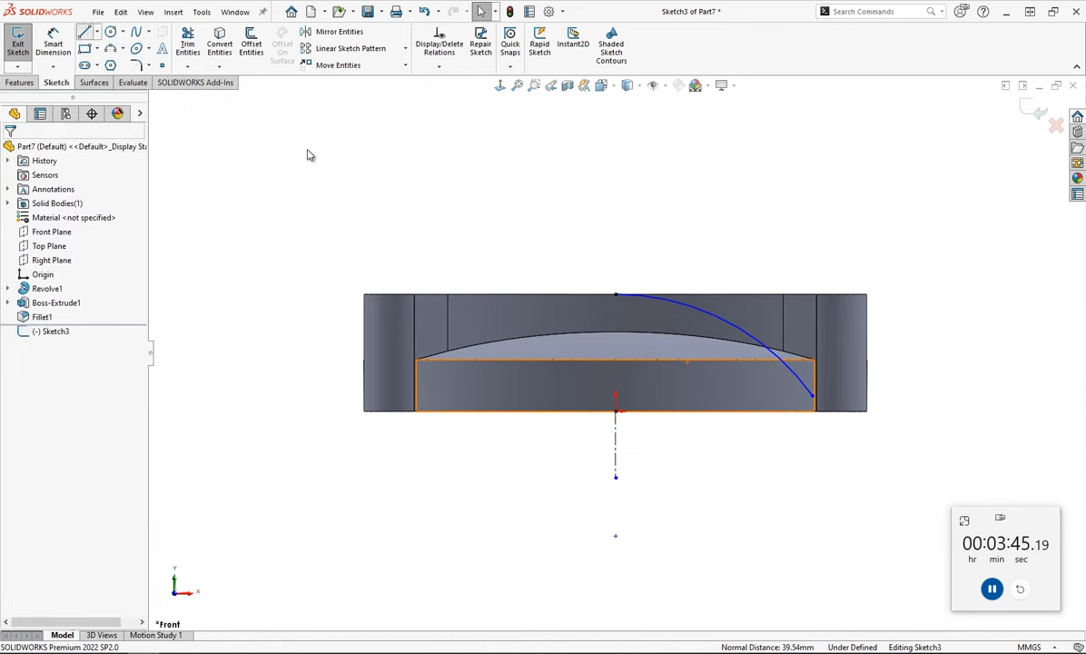
- Close the profile above the arc with lines: about 16 mm up from its start, horizontally across, and about 47 mm down to its end
click(615, 294)
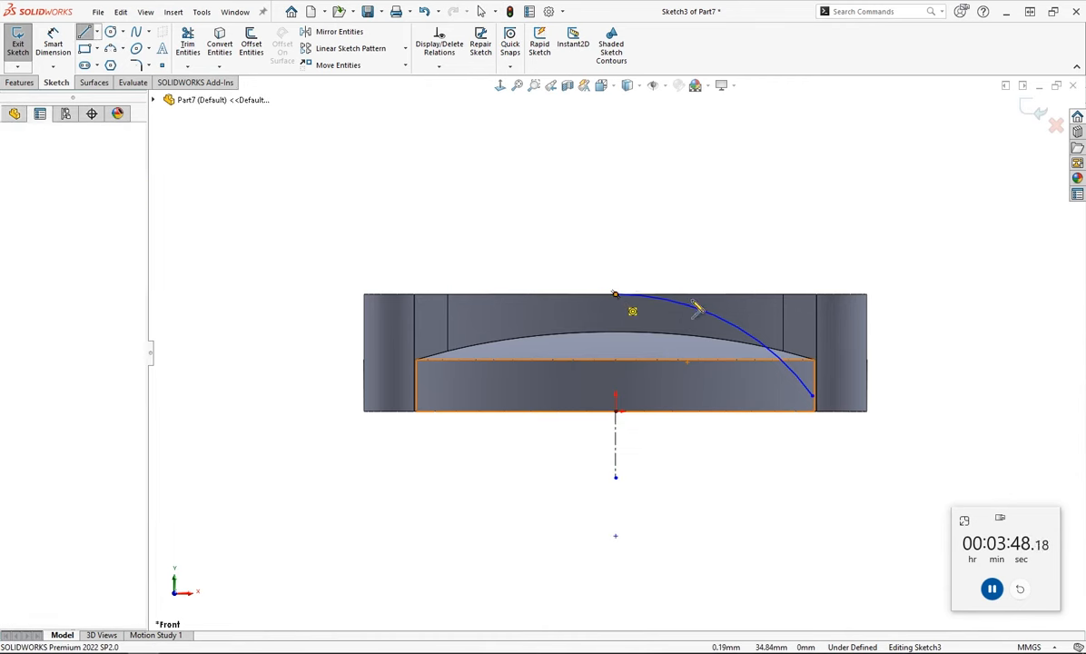
click(616, 240)
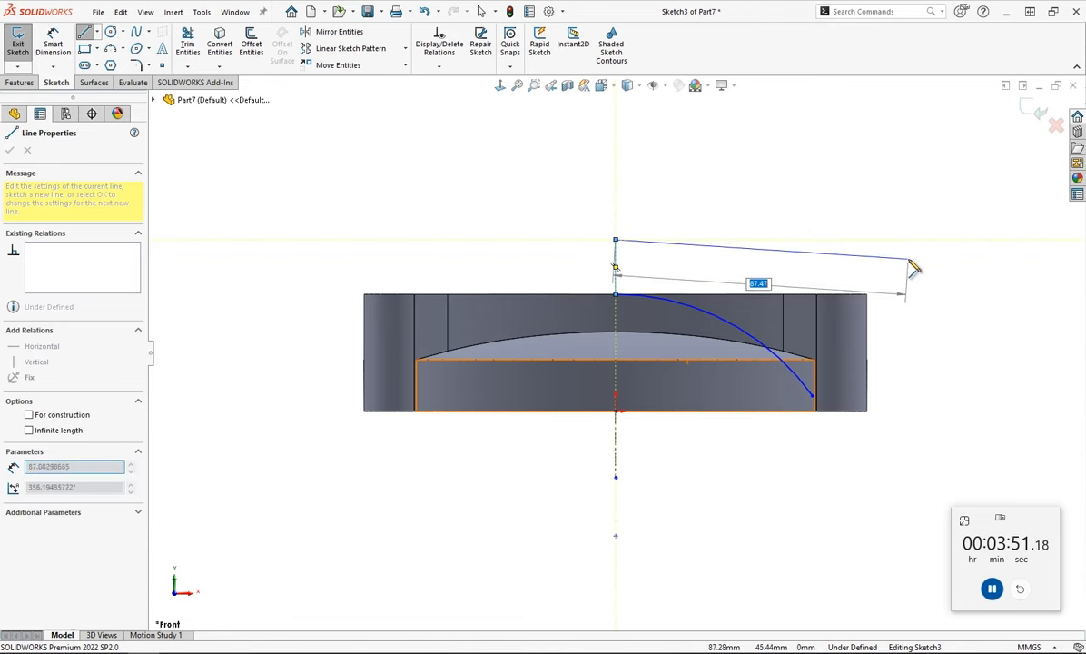
double_click(812, 240)
click(812, 396)
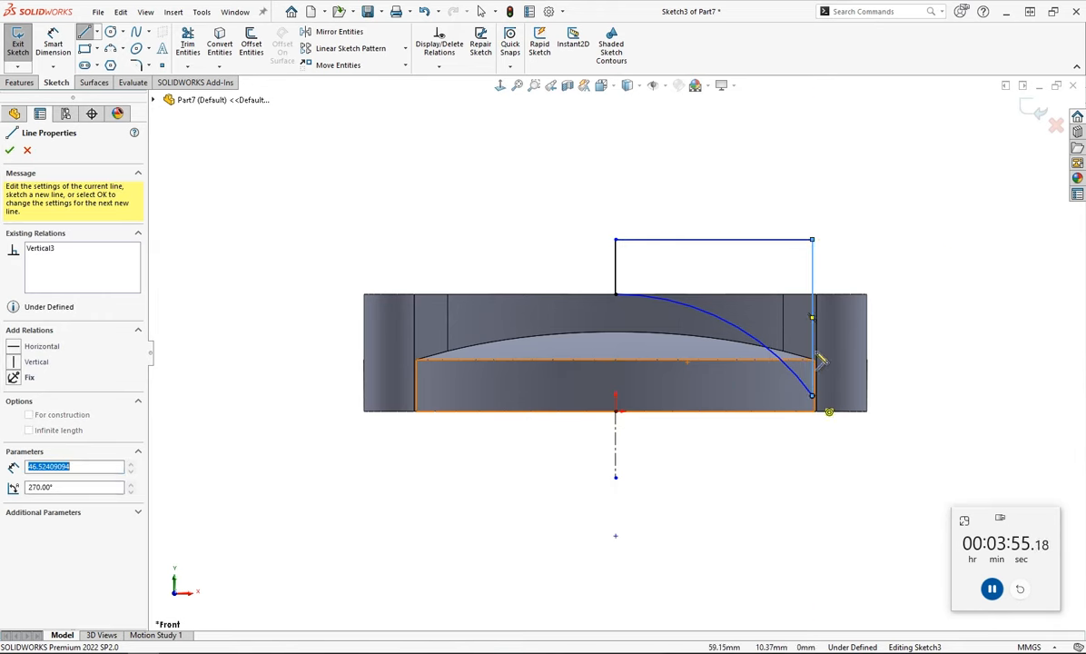
key(Escape)
click(814, 273)
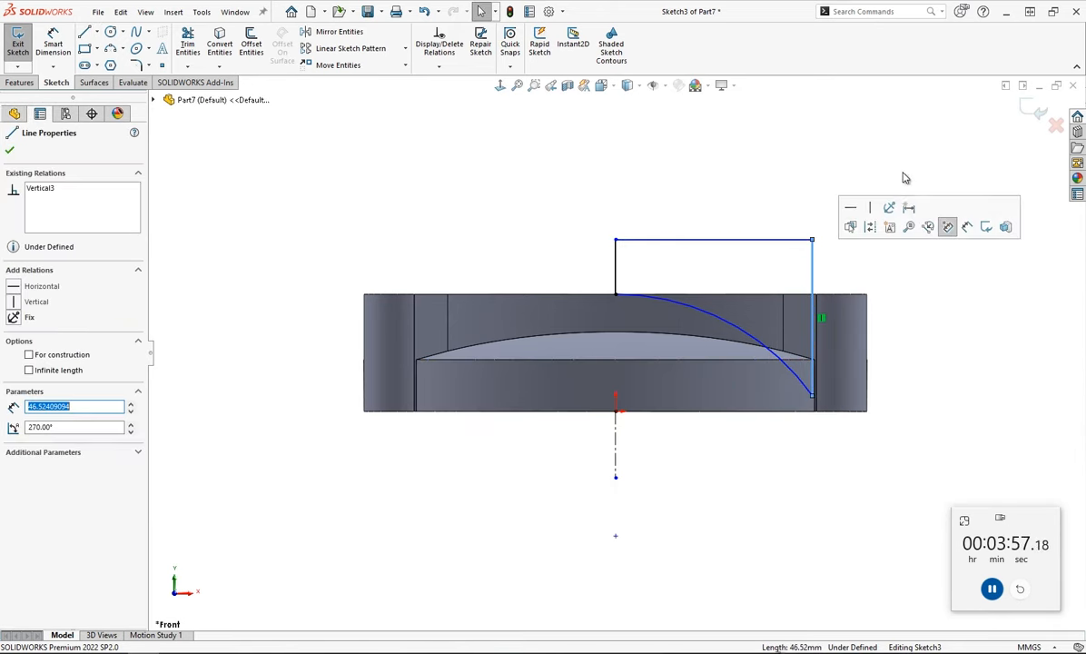
click(860, 216)
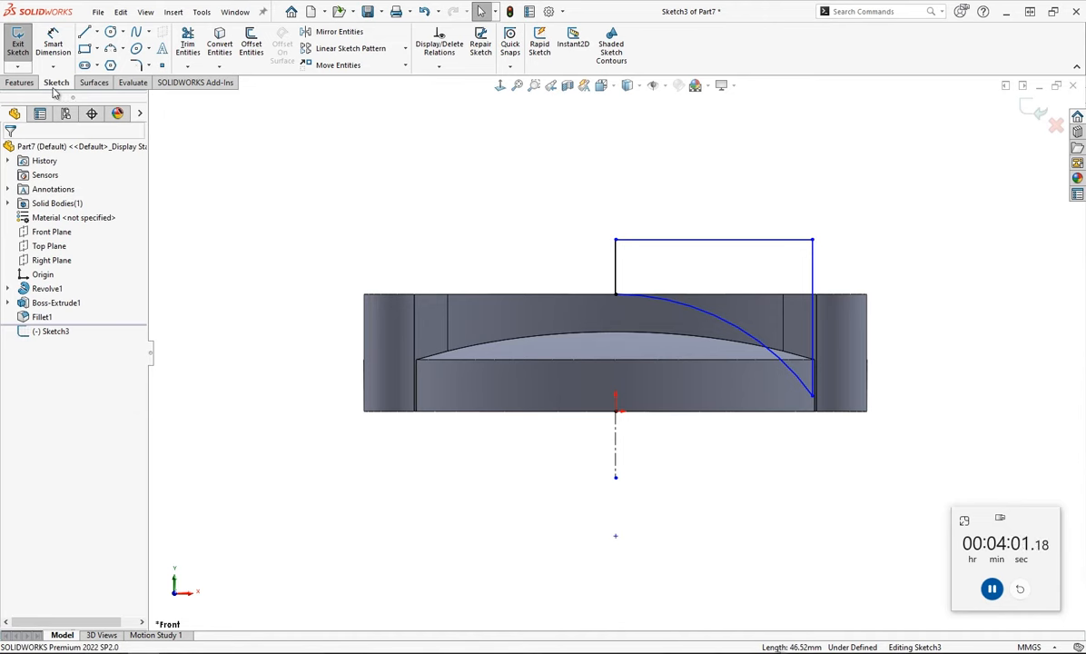
- Dimension the arc with a 310 mm radius
click(54, 45)
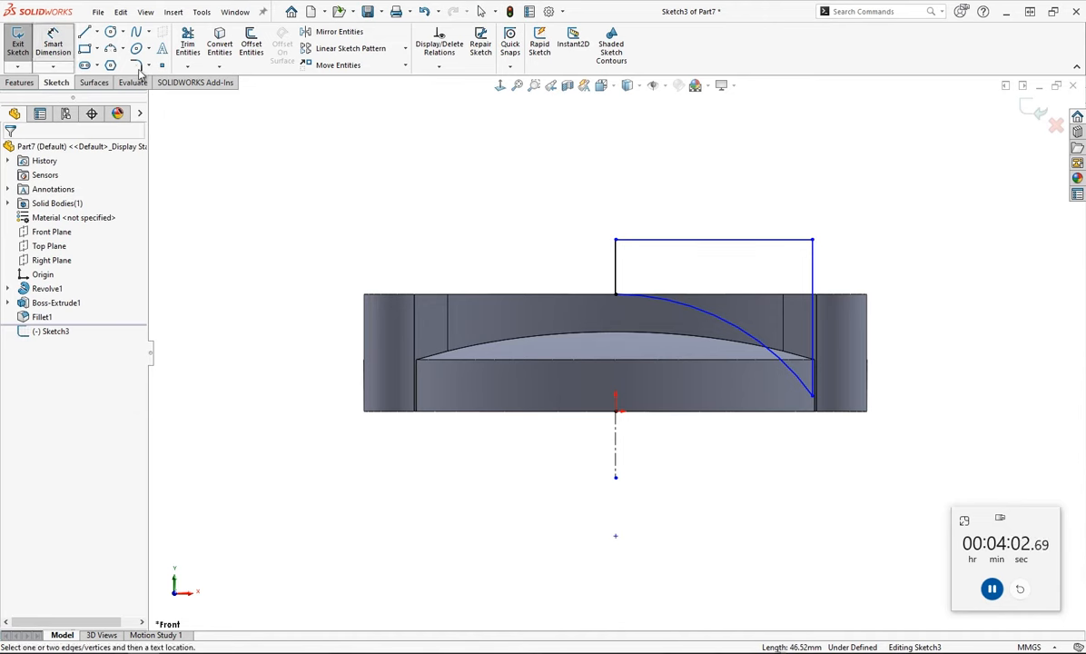
click(727, 325)
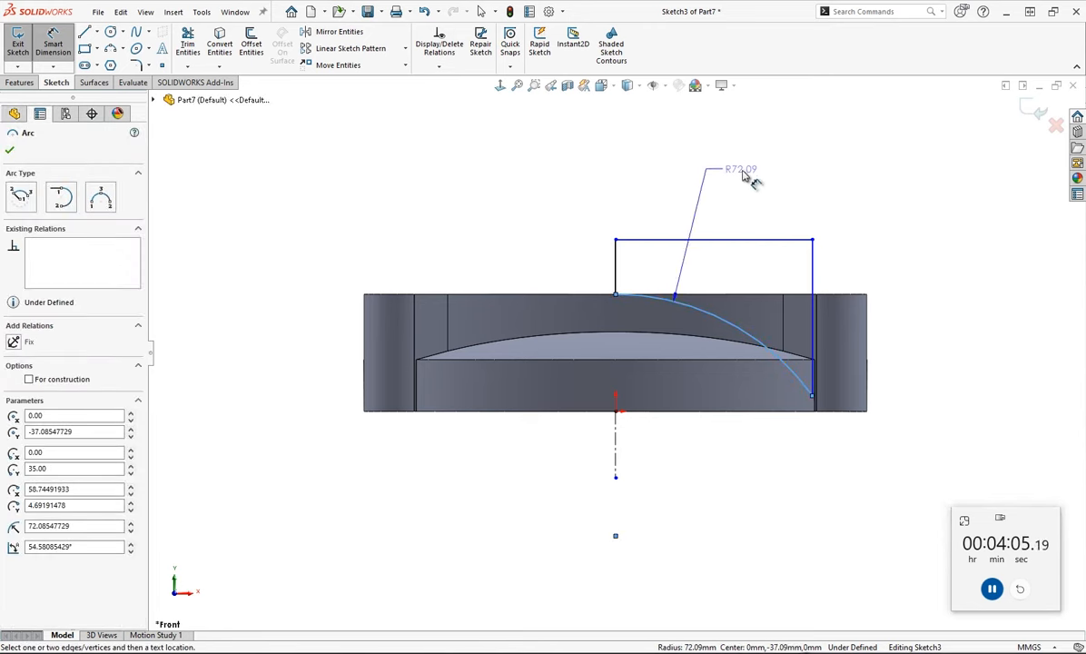
click(759, 193)
click(761, 191)
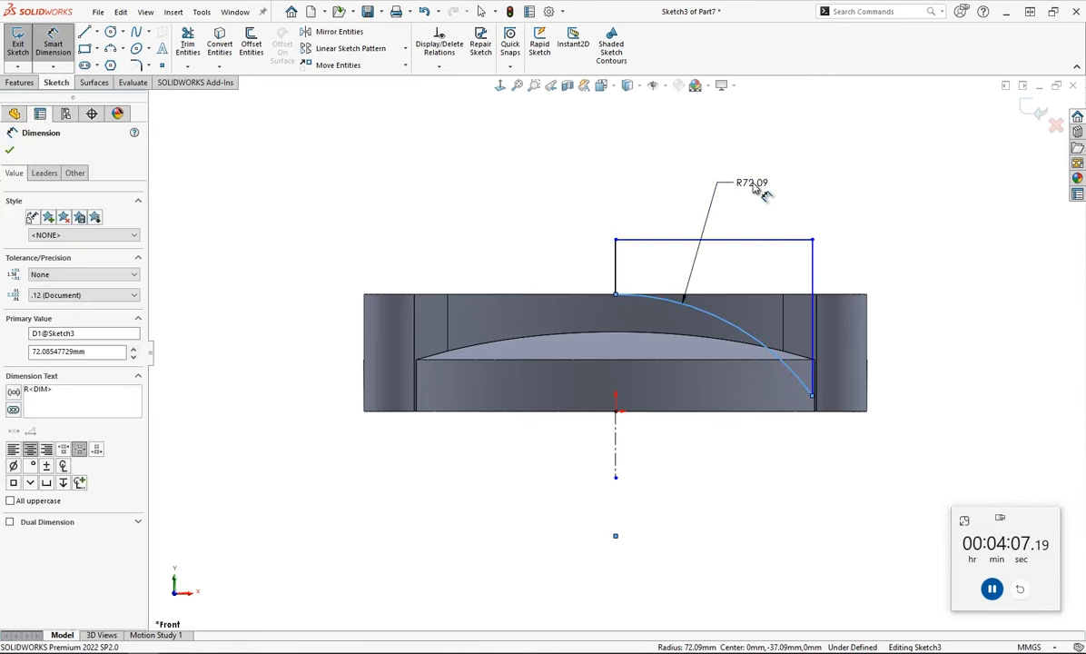
text(310)
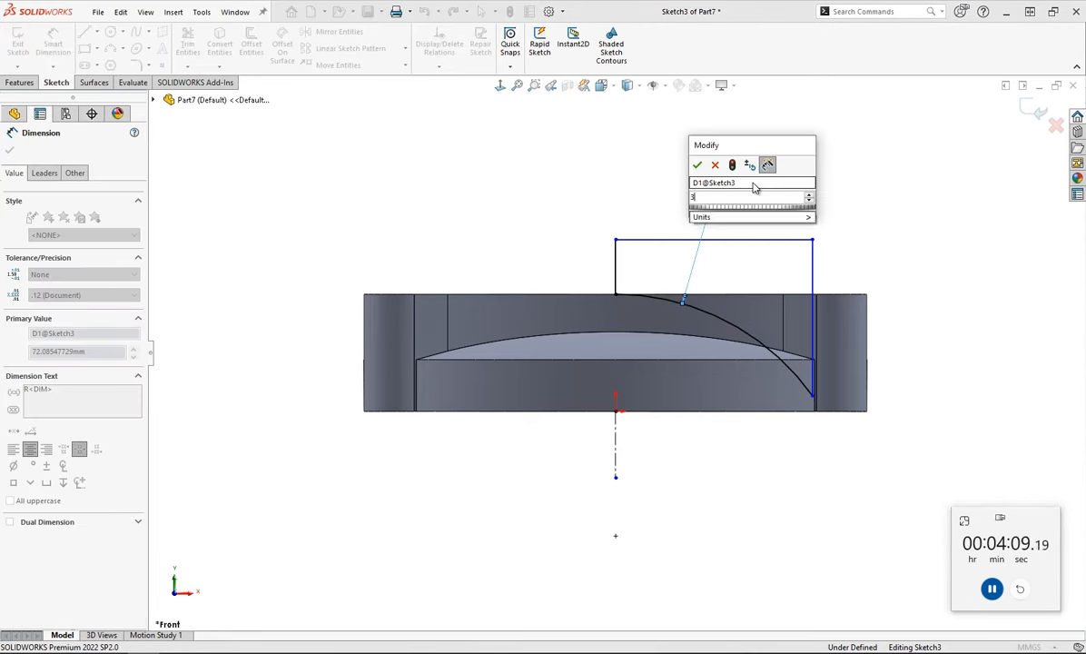
key(Return)
scroll(779, 186, up, 5)
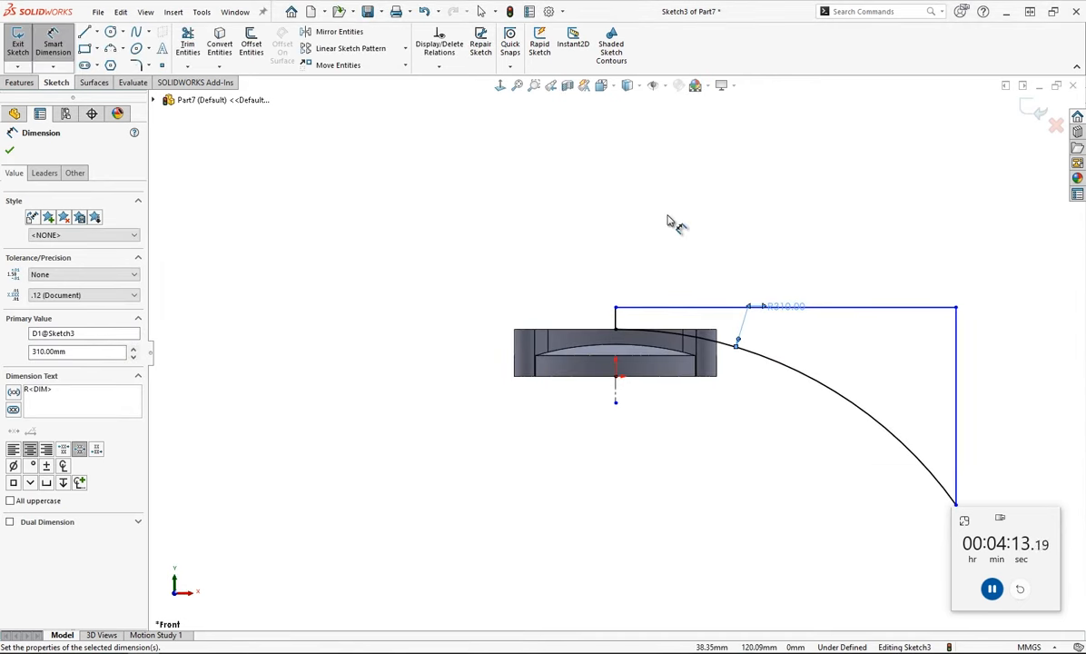
key(Escape)
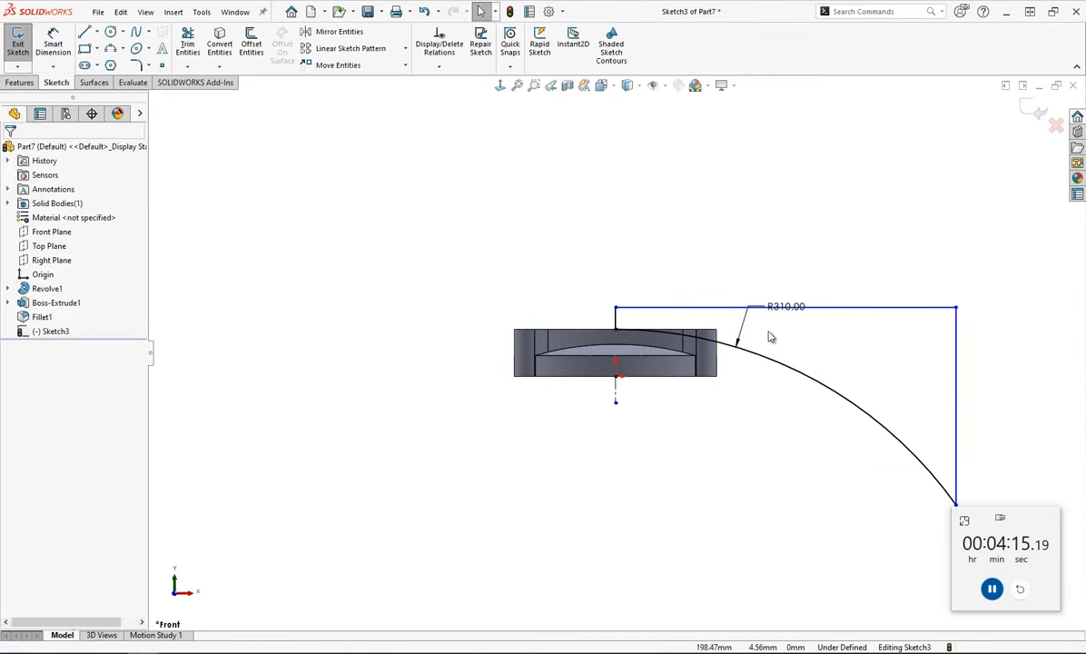
- Dimension the profile's outer vertical line across the centerline as a 170 mm diameter
click(956, 420)
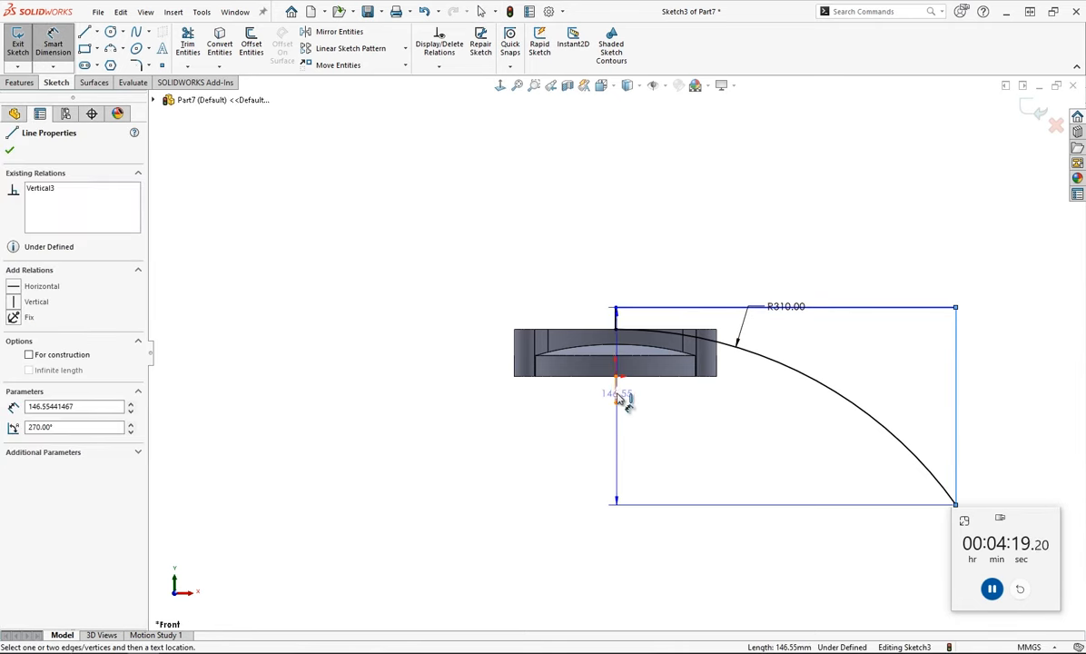
click(619, 397)
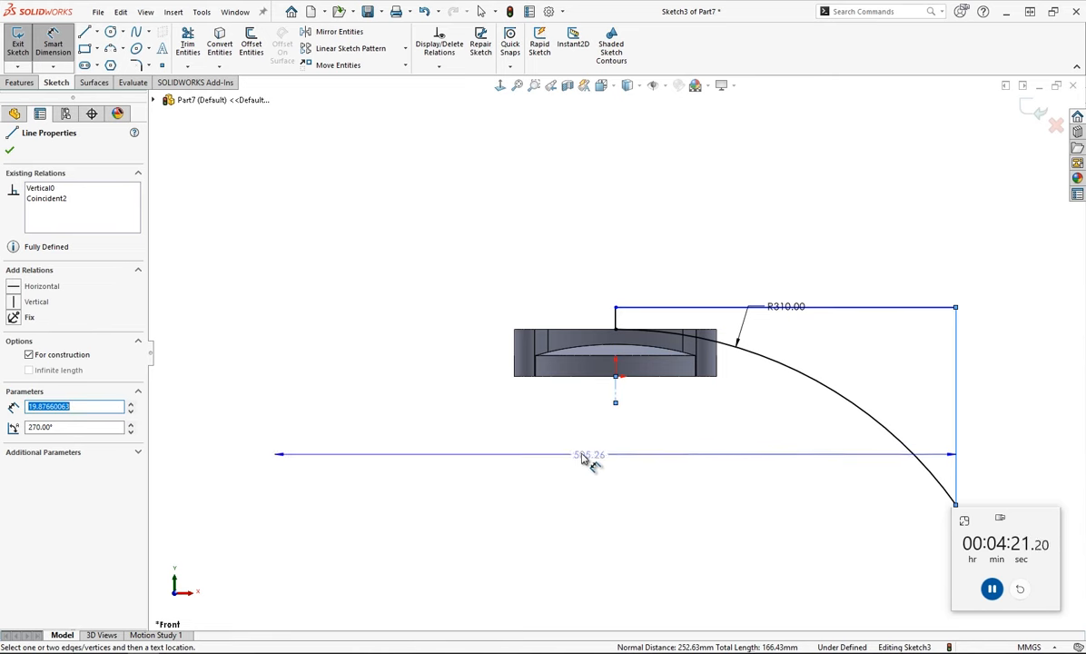
click(579, 457)
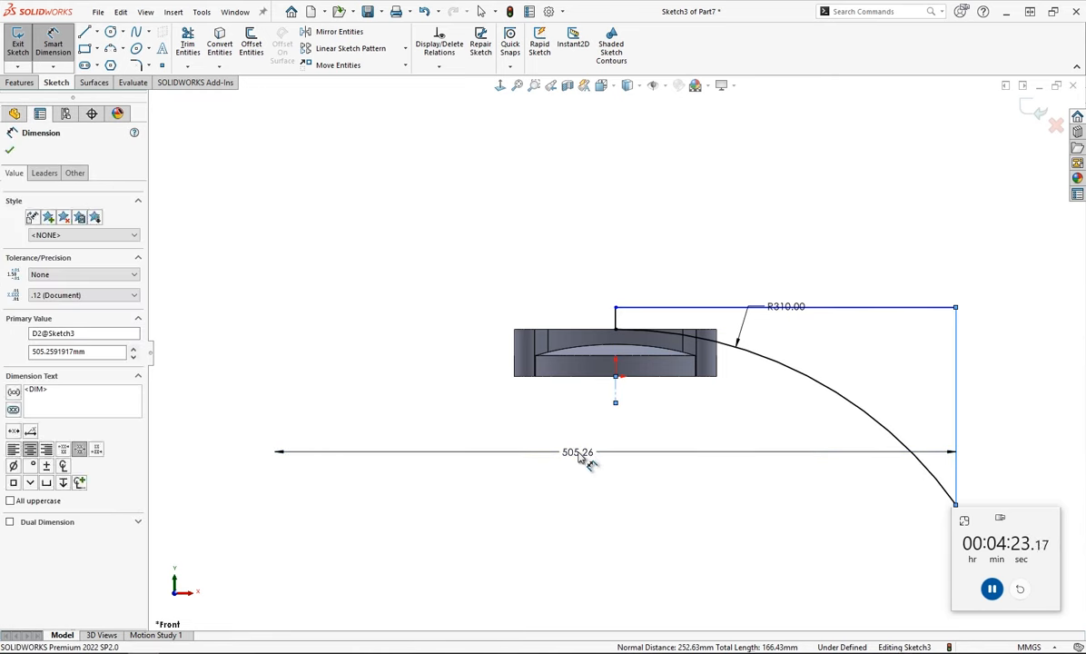
text(500)
key(Return)
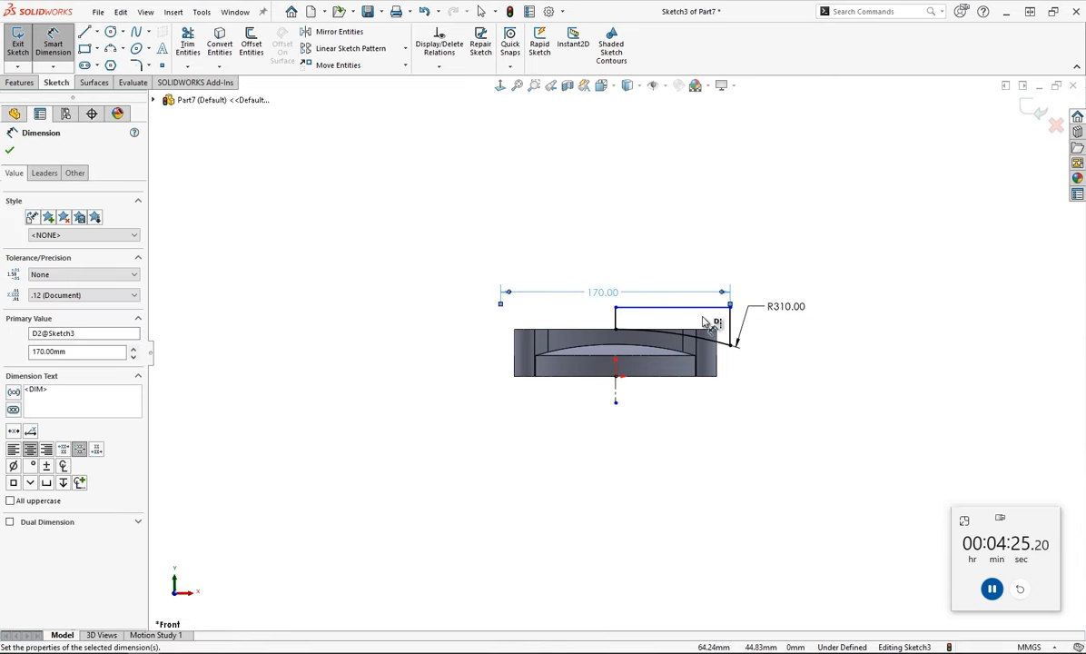
scroll(720, 307, down, 2)
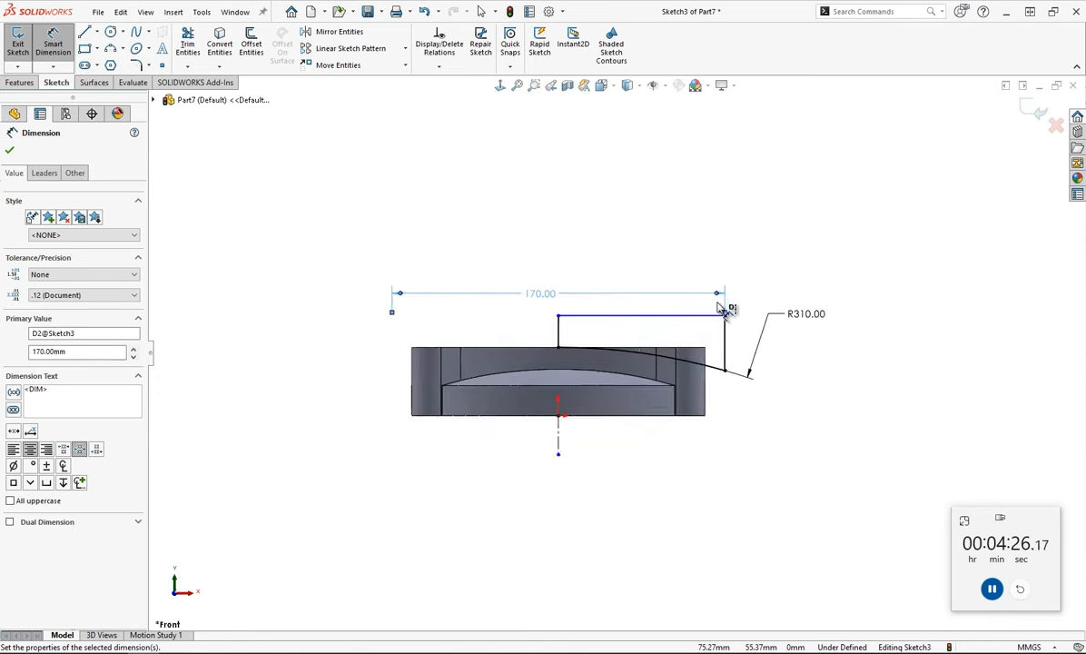
- Dimension the short vertical line above the arc's start point to 10 mm
click(557, 338)
click(395, 338)
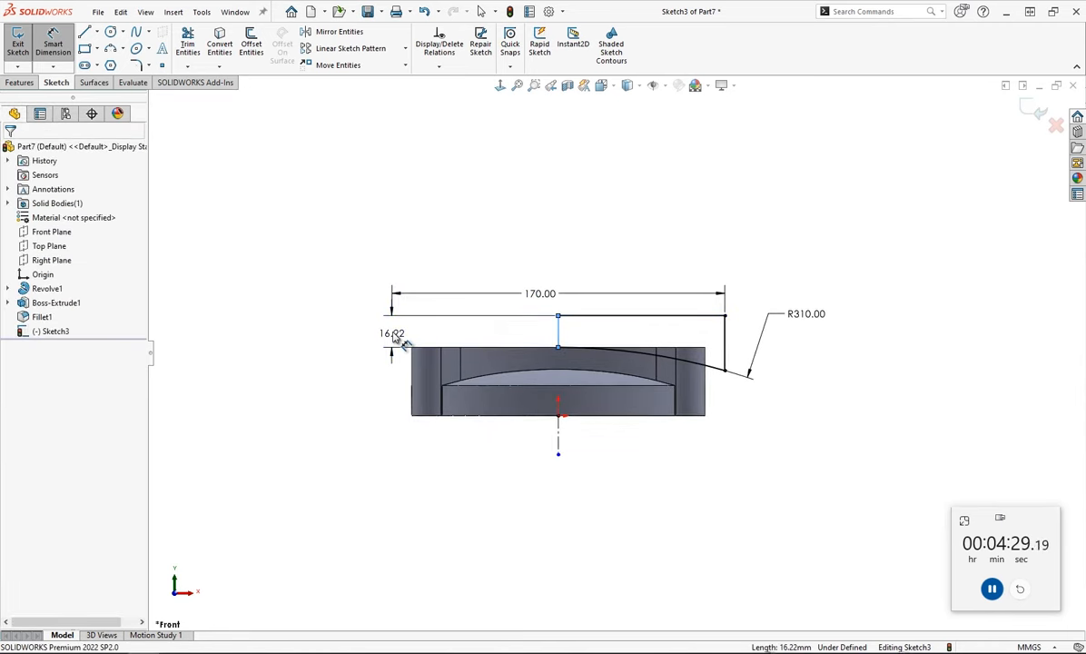
text(10)
key(Return)
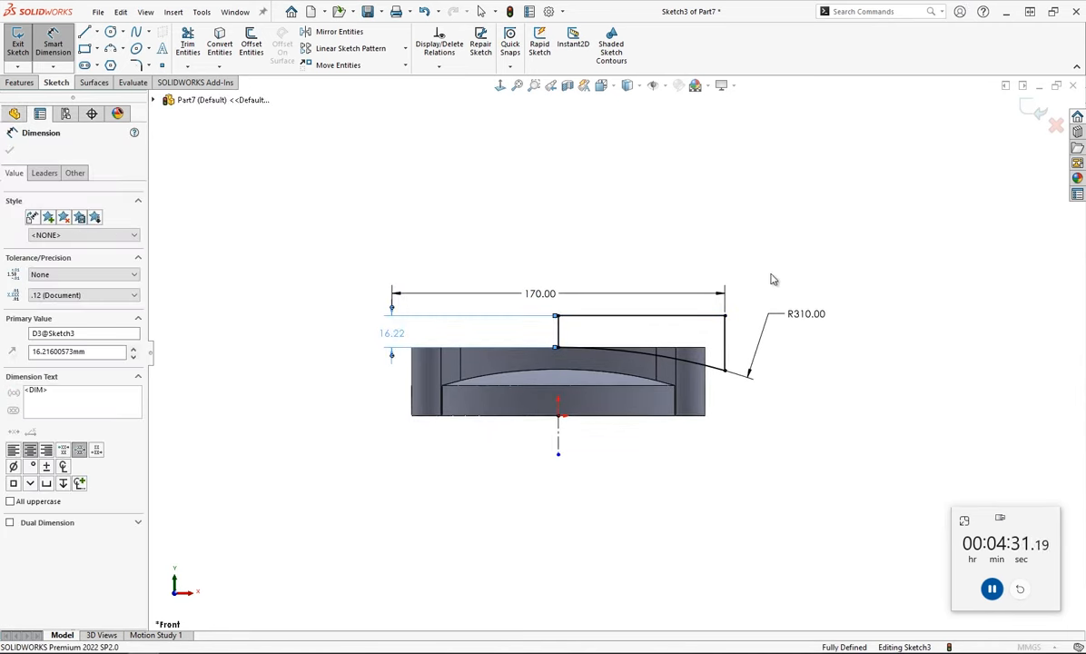
click(788, 196)
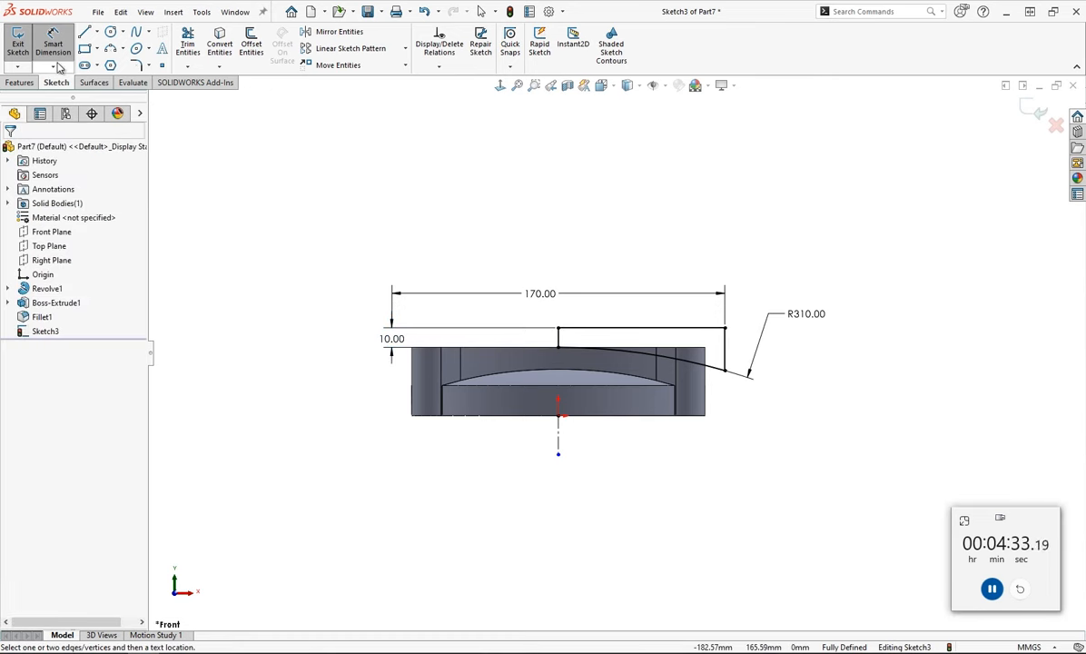
- Make a revolved cut of the closed profile around the vertical centerline to dome the top of the three-armed boss
click(18, 83)
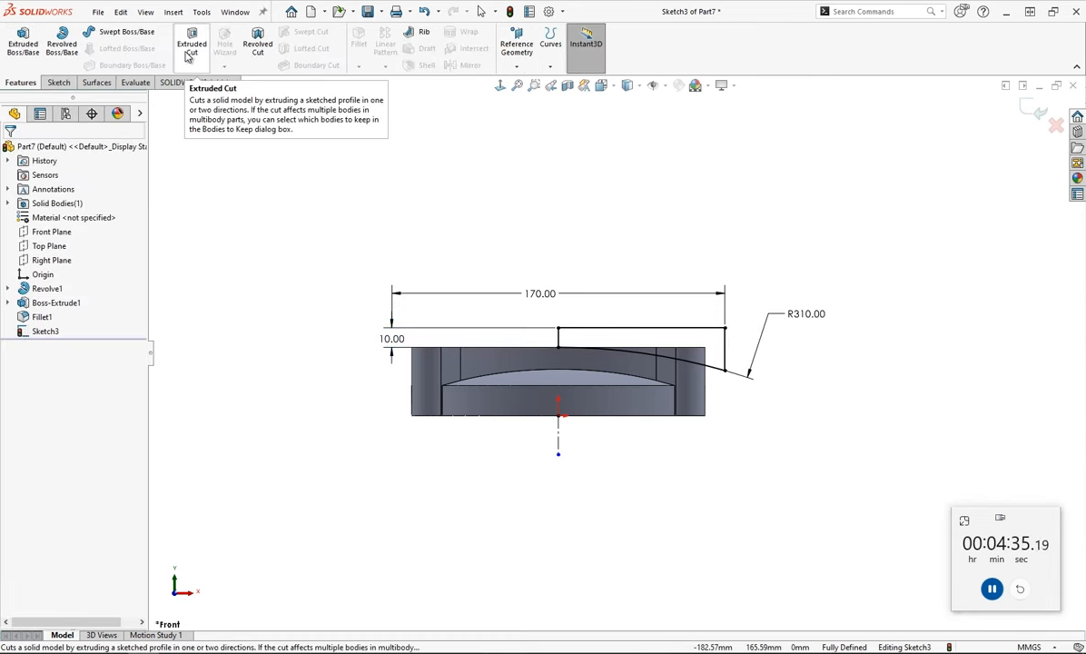
click(257, 55)
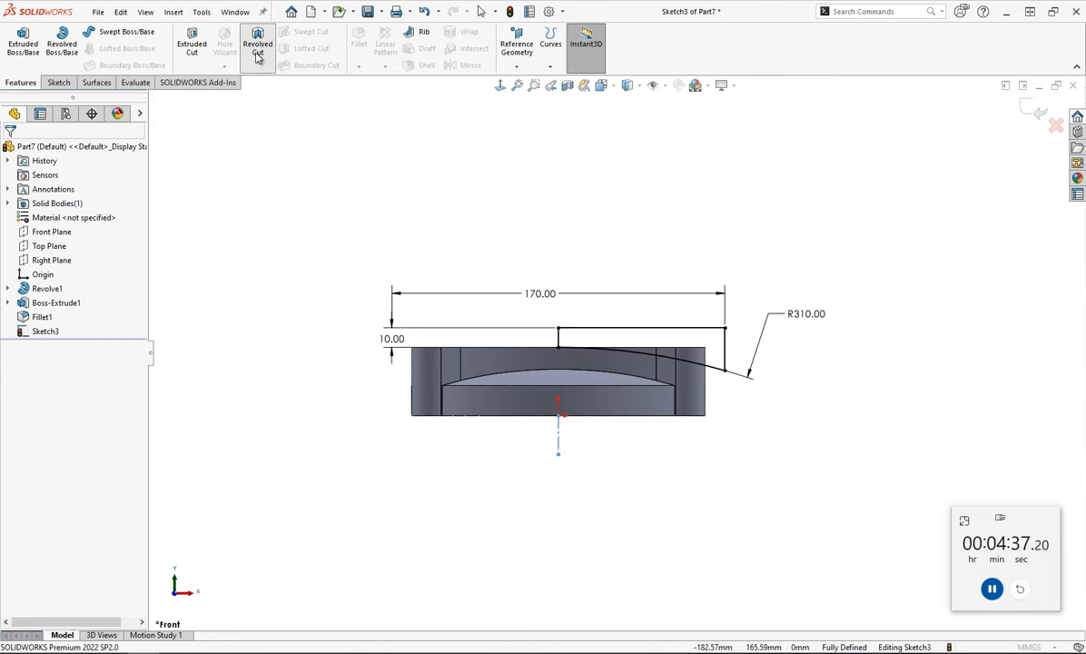
key(Return)
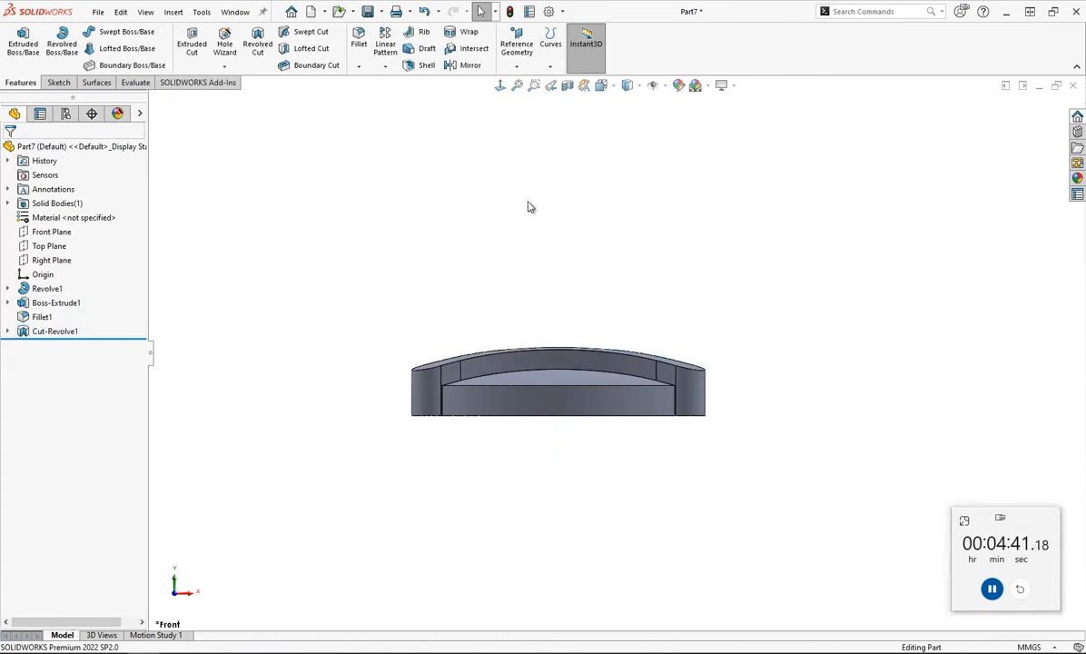
- On the Front Plane, sketch a vertical line up from the origin, a 54 mm horizontal base line (about), and a vertical line about 5.7 mm up from its end
mouse_move(475, 167)
middle_down()
mouse_move(461, 221)
mouse_move(489, 244)
mouse_move(475, 143)
mouse_move(499, 123)
middle_up()
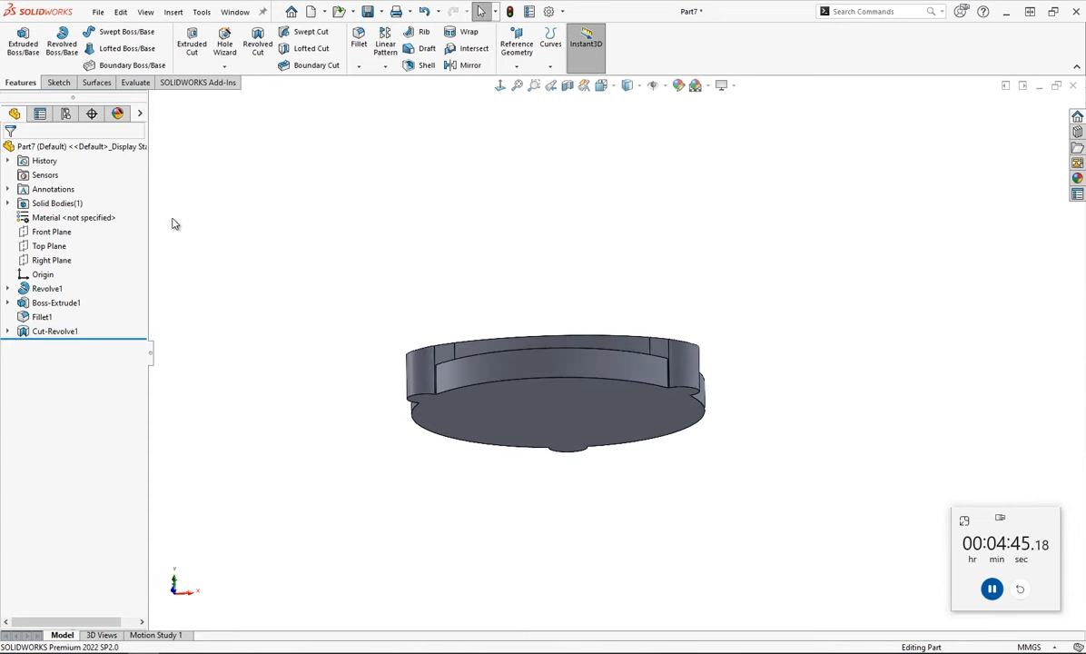
middle_drag(279, 257, 264, 287)
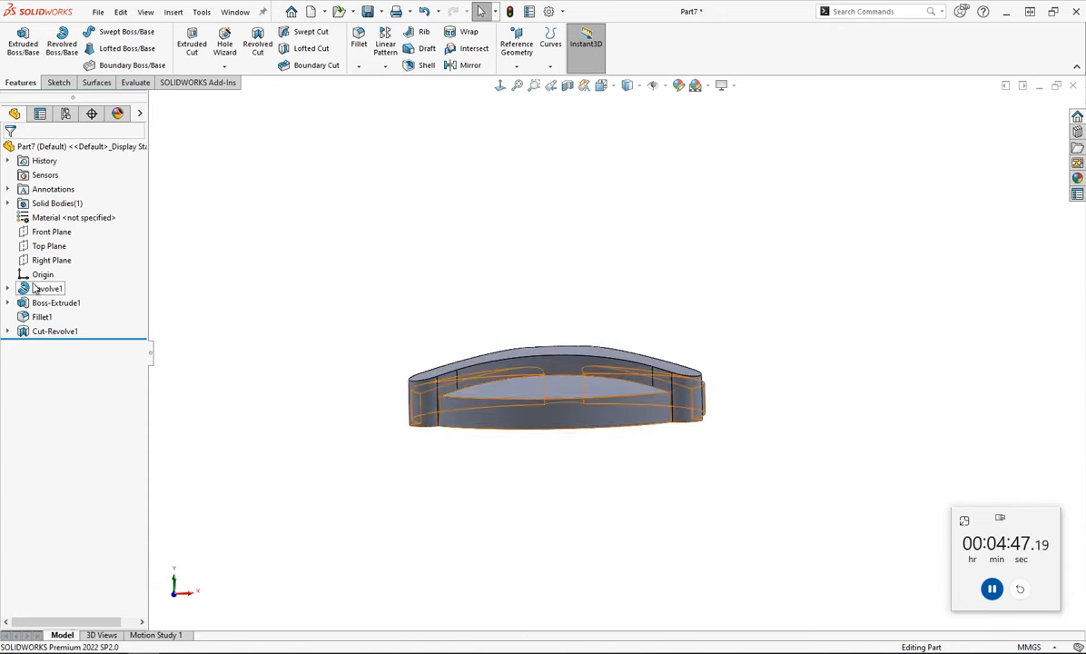
click(49, 232)
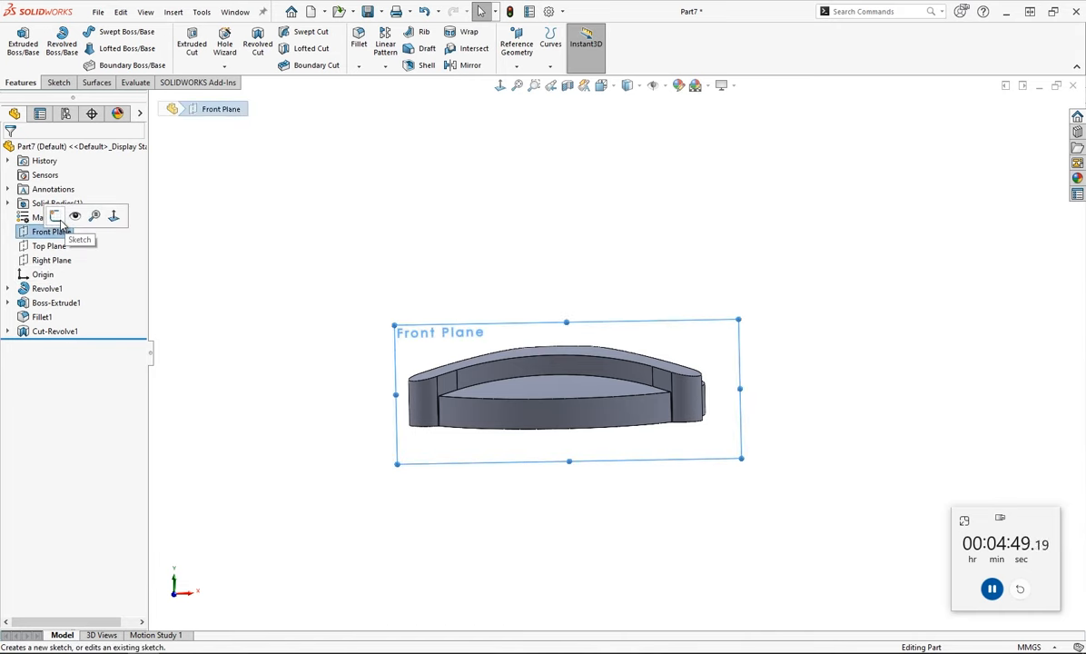
click(82, 219)
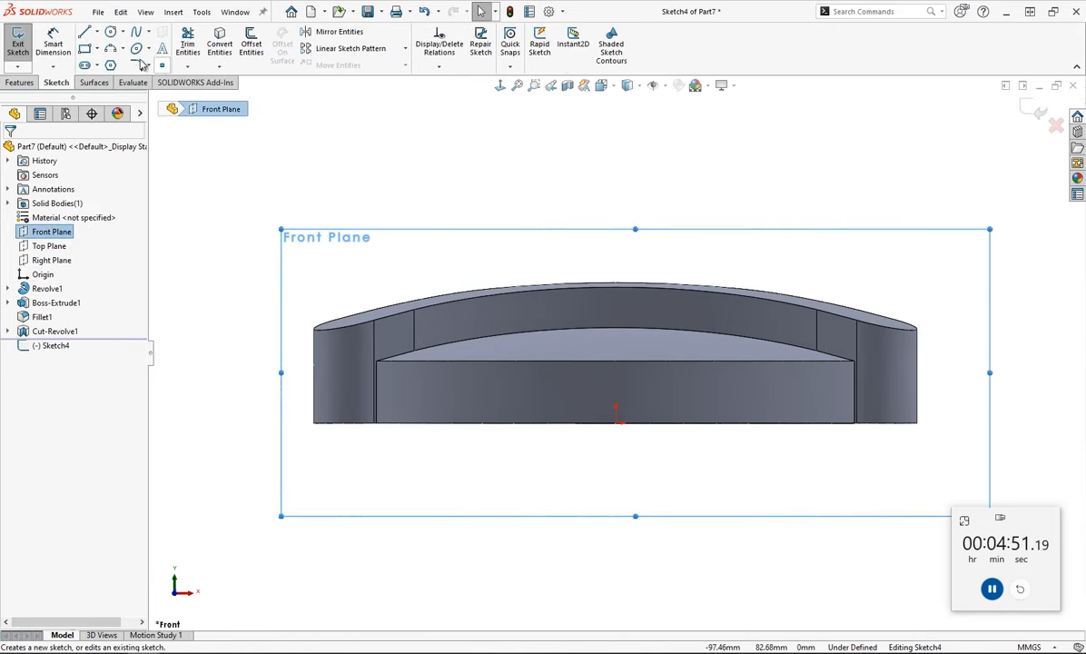
click(84, 34)
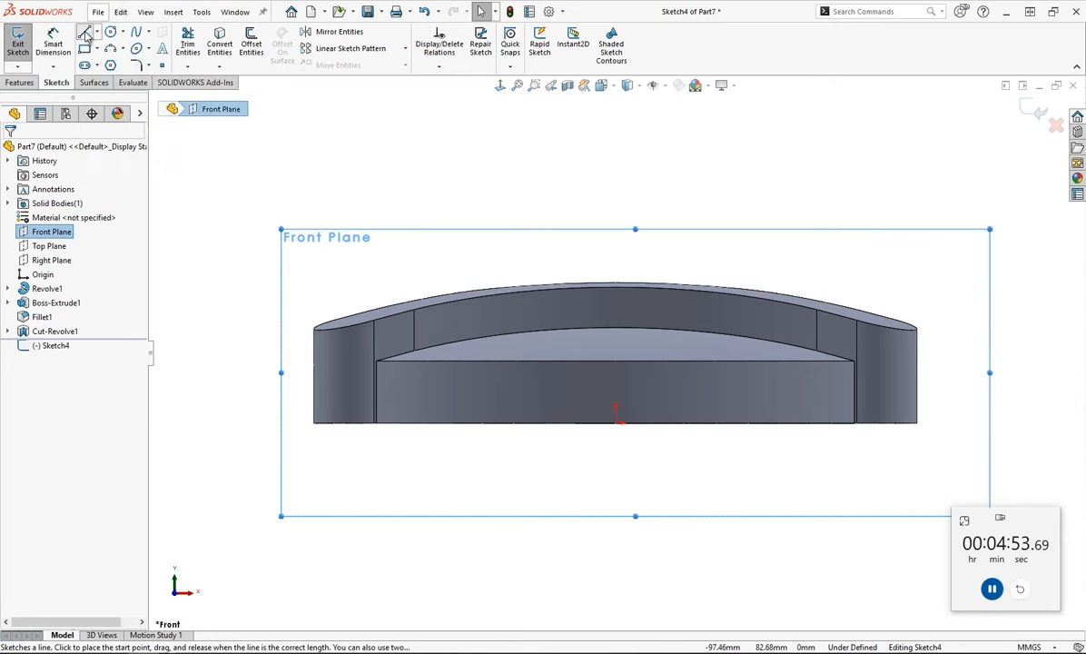
click(617, 422)
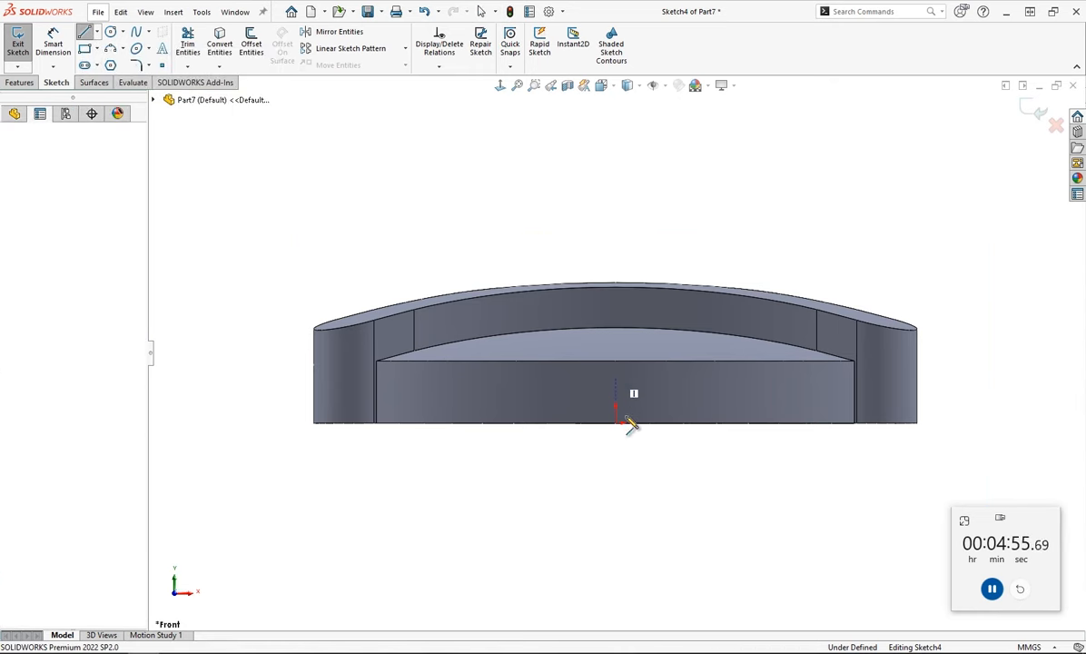
click(833, 422)
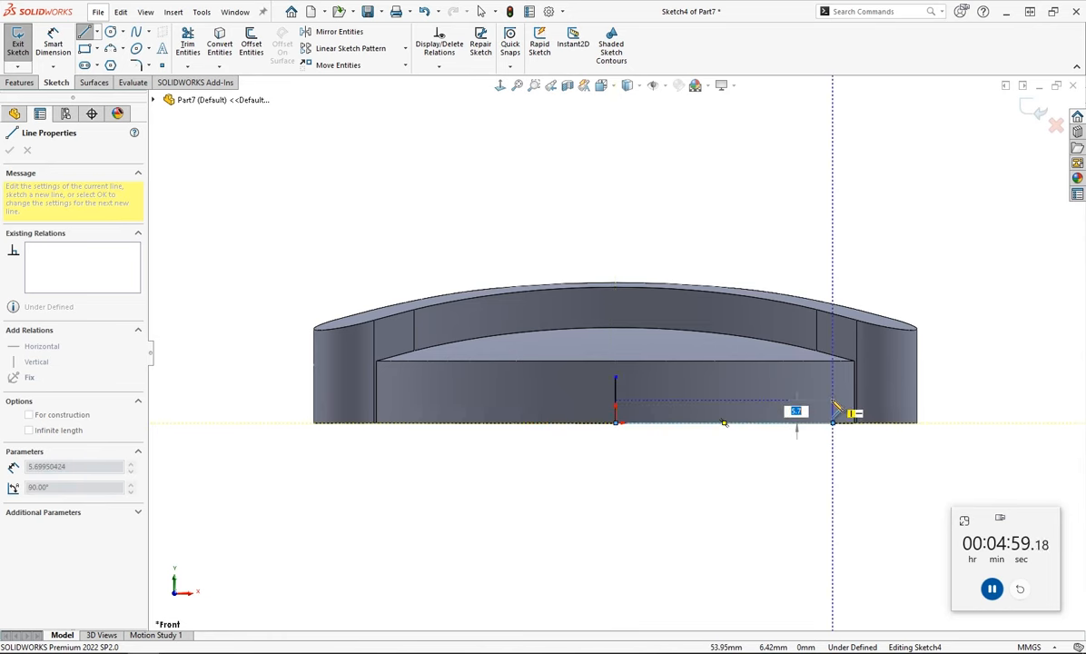
click(834, 409)
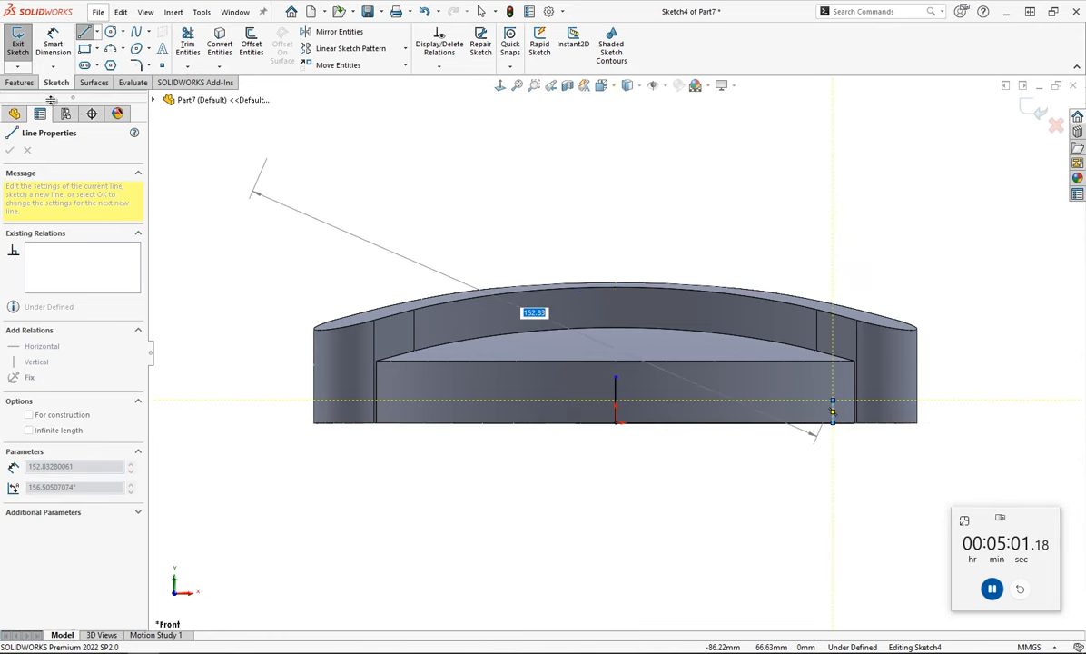
- Draw a vertical centerline about 10 mm long downward from the origin
click(83, 33)
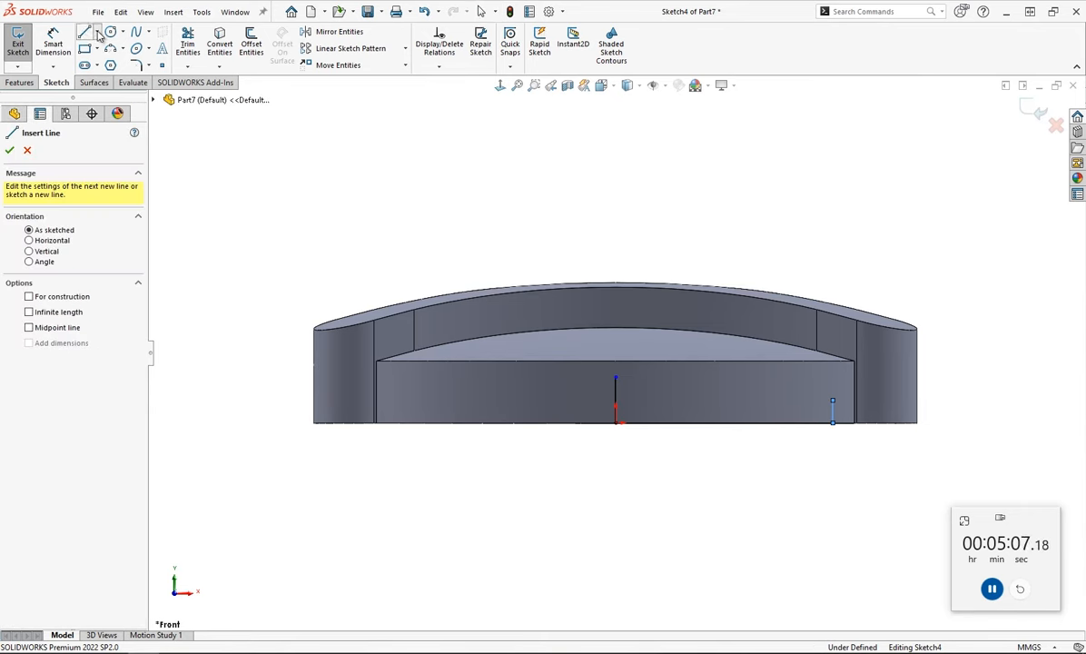
click(97, 33)
click(111, 64)
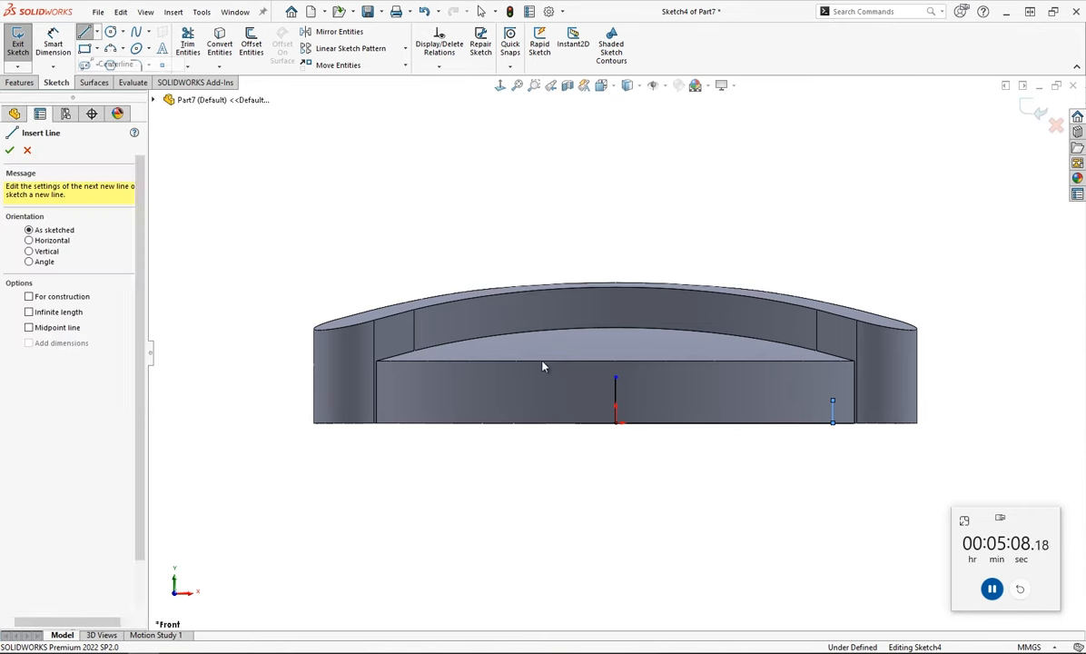
click(616, 423)
click(616, 464)
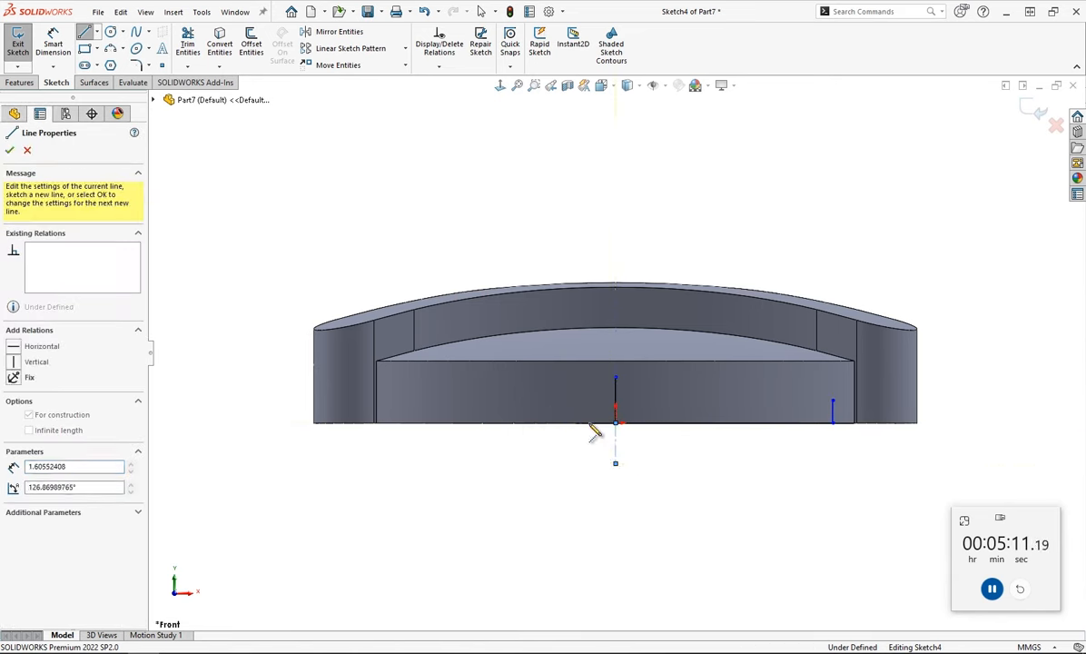
key(Escape)
key(Escape)
- Close the profile with an upward-bulging 3-point arc between the upper ends of the two vertical lines
click(110, 50)
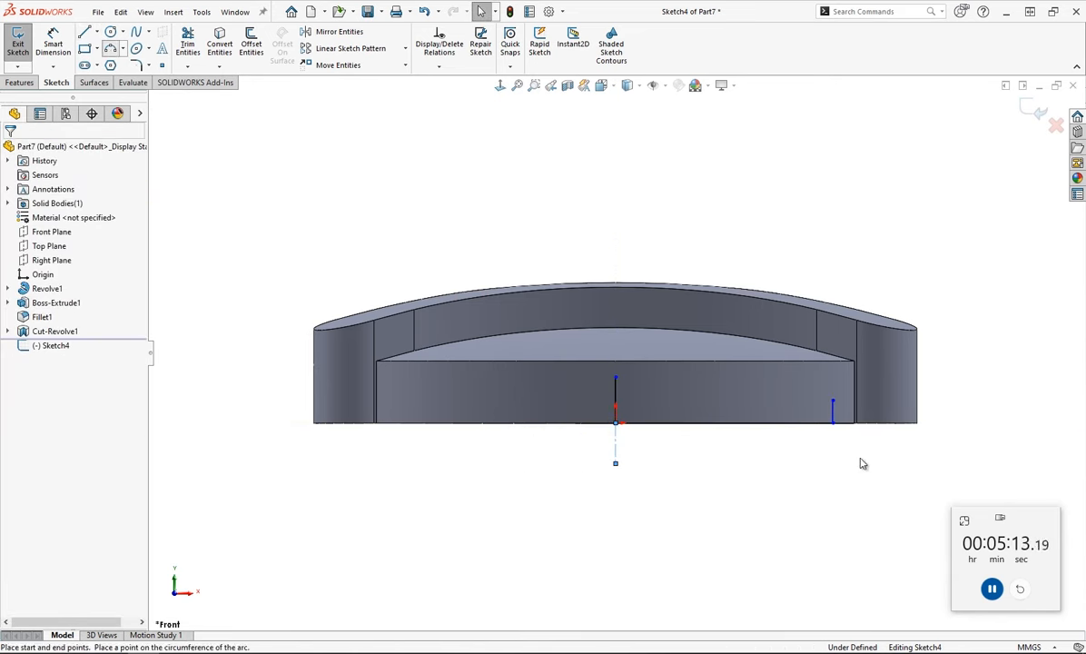
key(Escape)
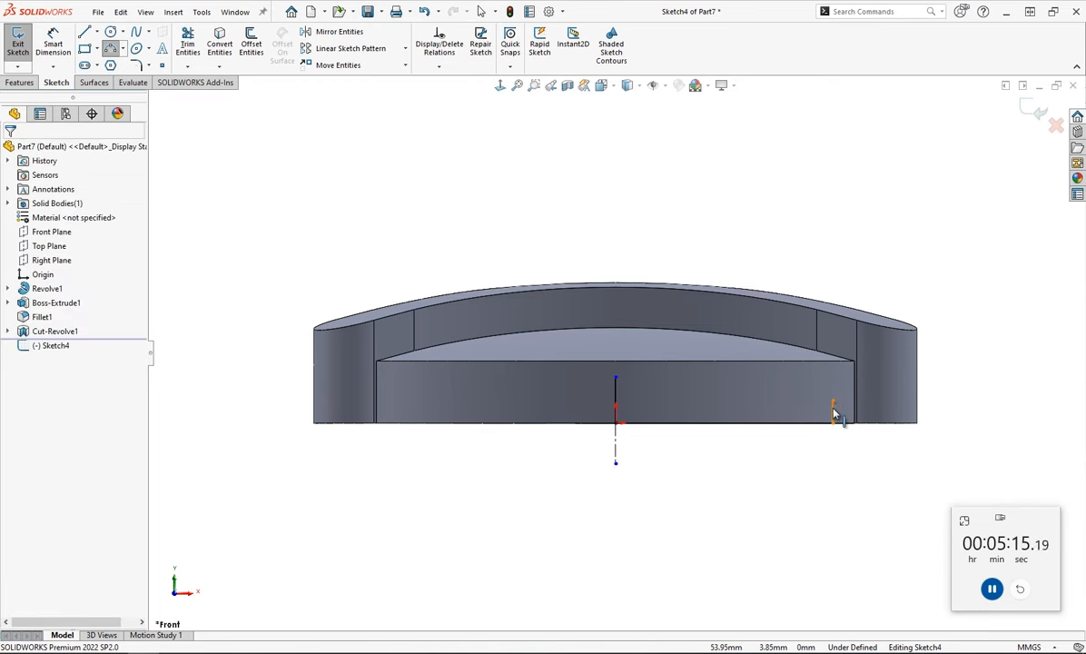
click(110, 51)
click(616, 377)
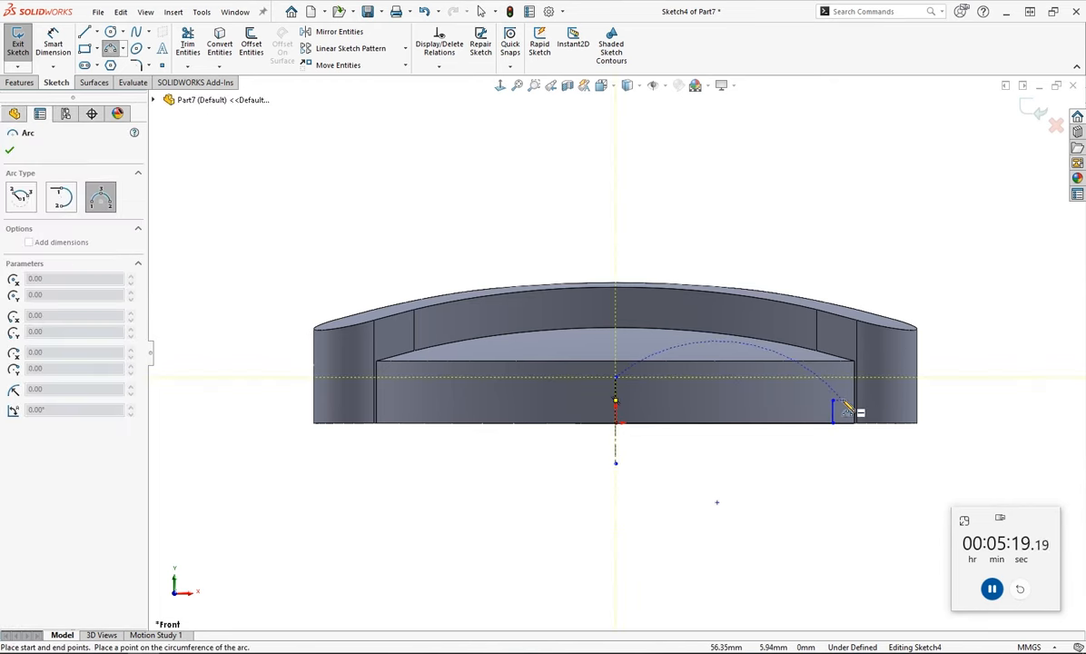
click(833, 401)
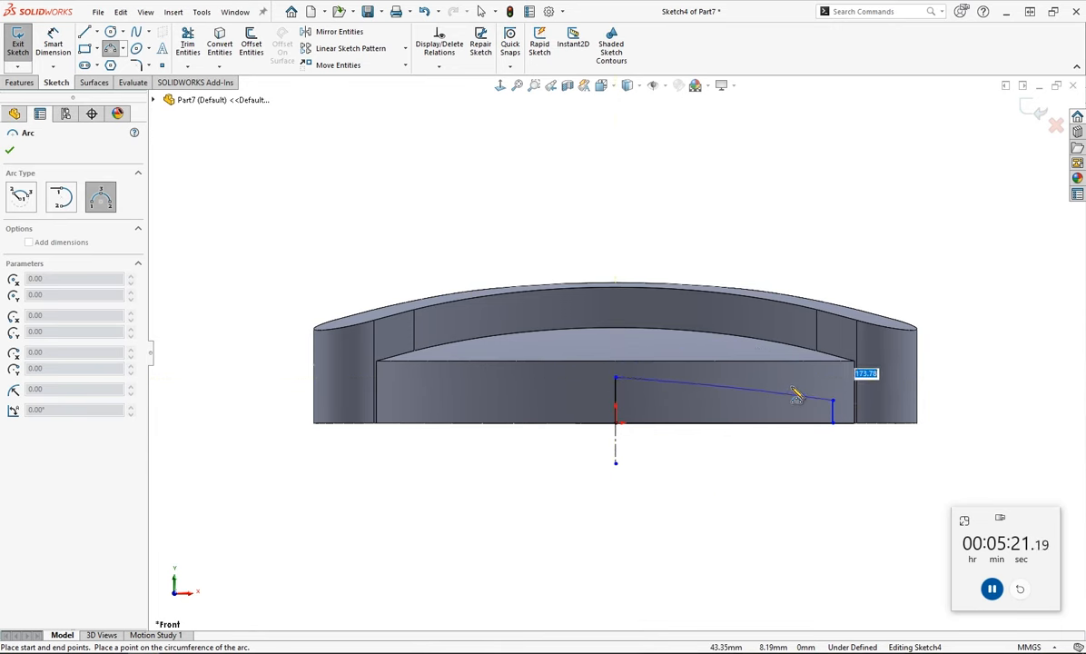
click(792, 385)
key(Escape)
- Make the arc's center point coincident with the vertical centerline
scroll(759, 525, up, 3)
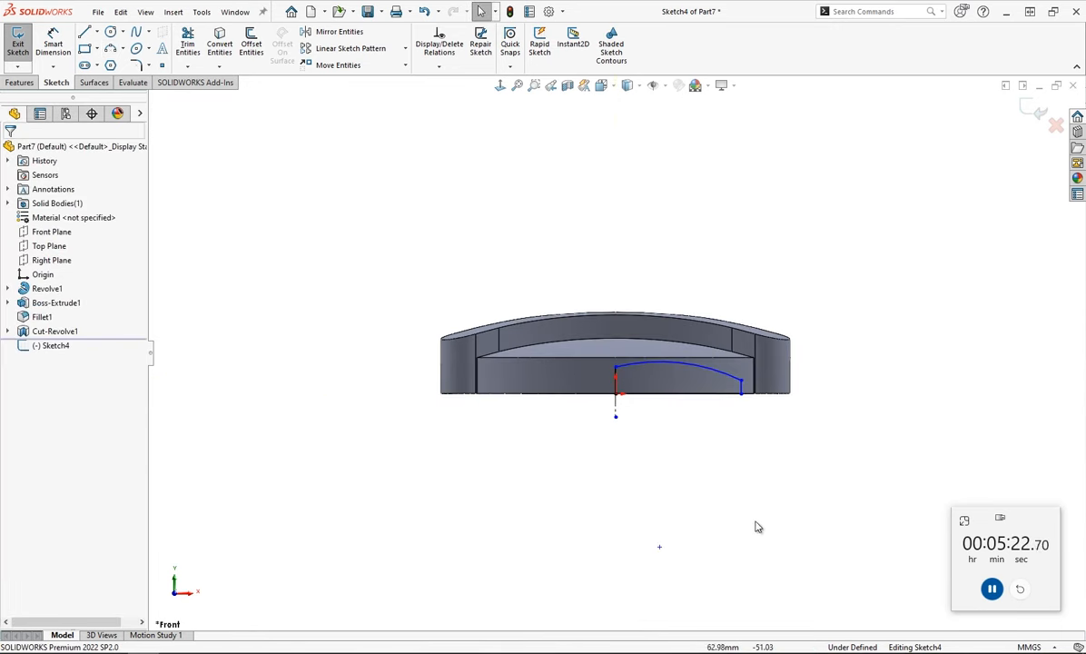
click(661, 549)
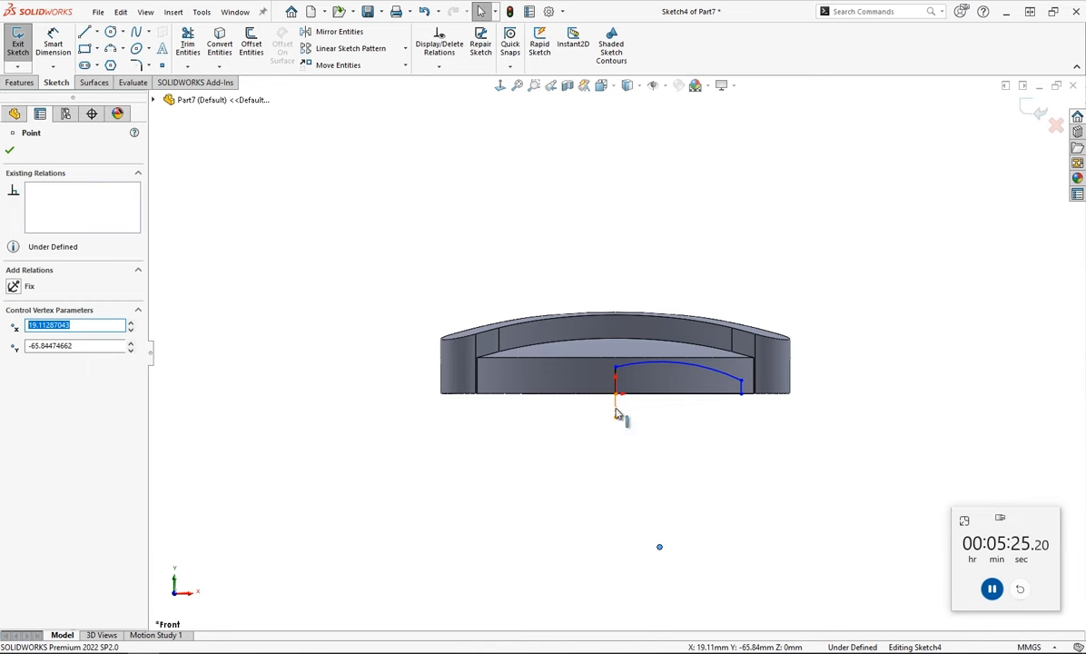
ctrl+click(616, 386)
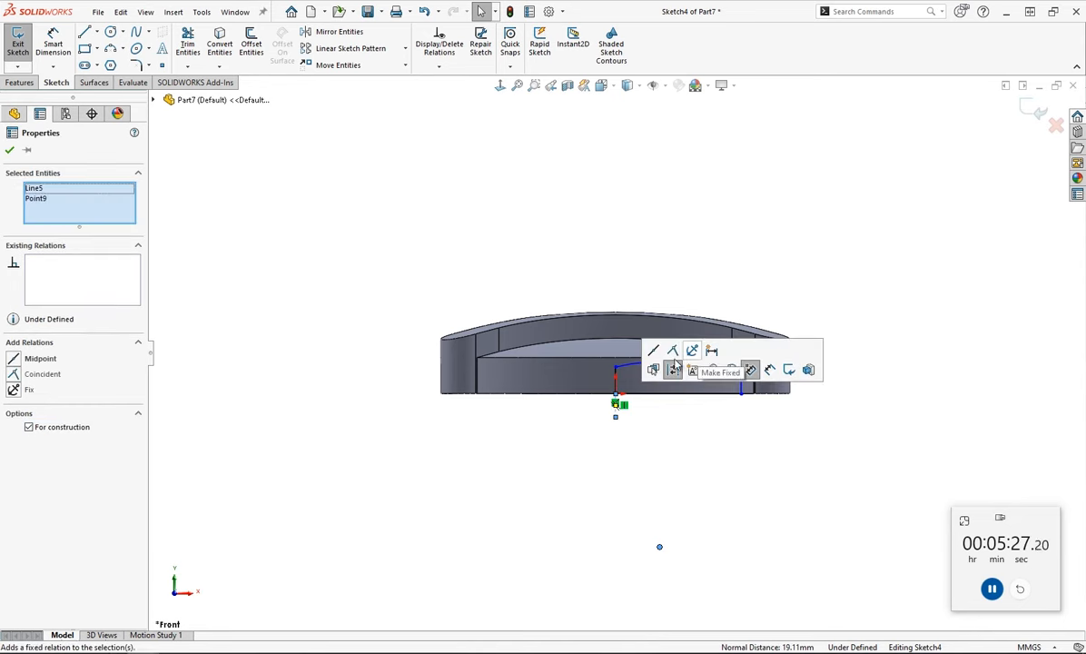
click(671, 362)
- Dimension the profile's arc with a 290 mm radius
scroll(684, 363, down, 5)
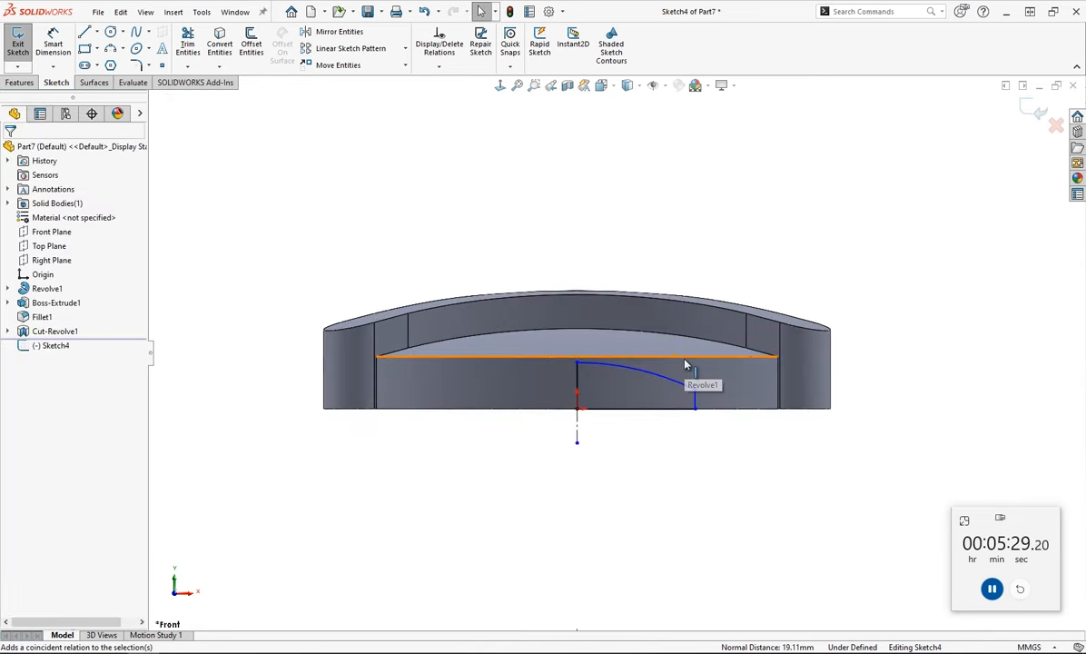
click(53, 46)
click(605, 372)
click(677, 227)
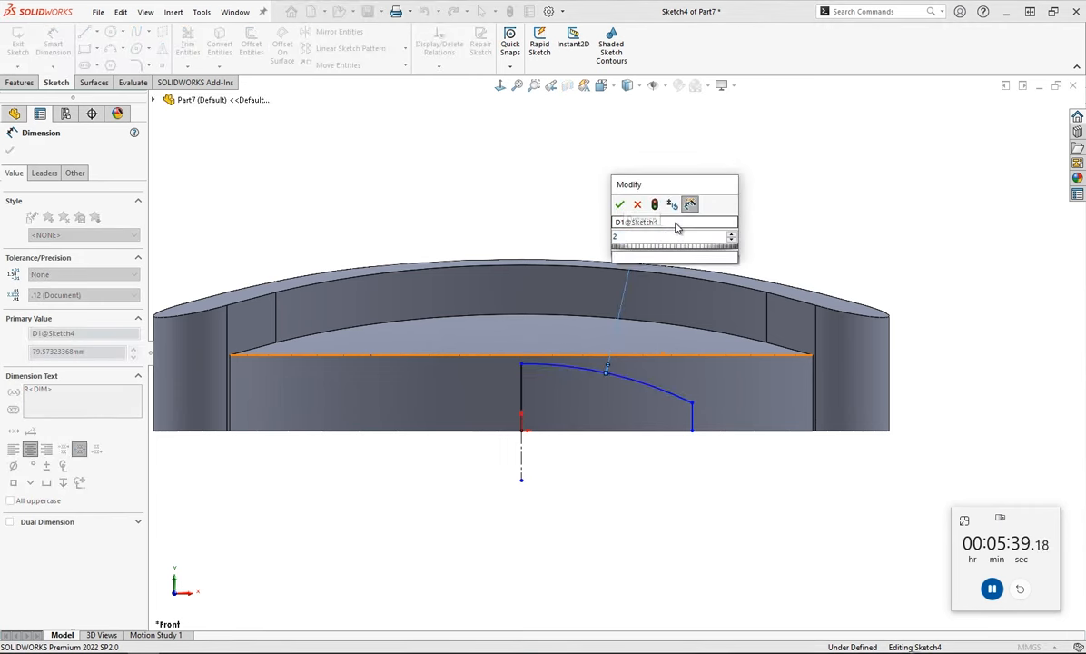
text(290)
key(Return)
- Dimension the profile's vertical line at the origin to 15 mm
scroll(702, 265, up, 5)
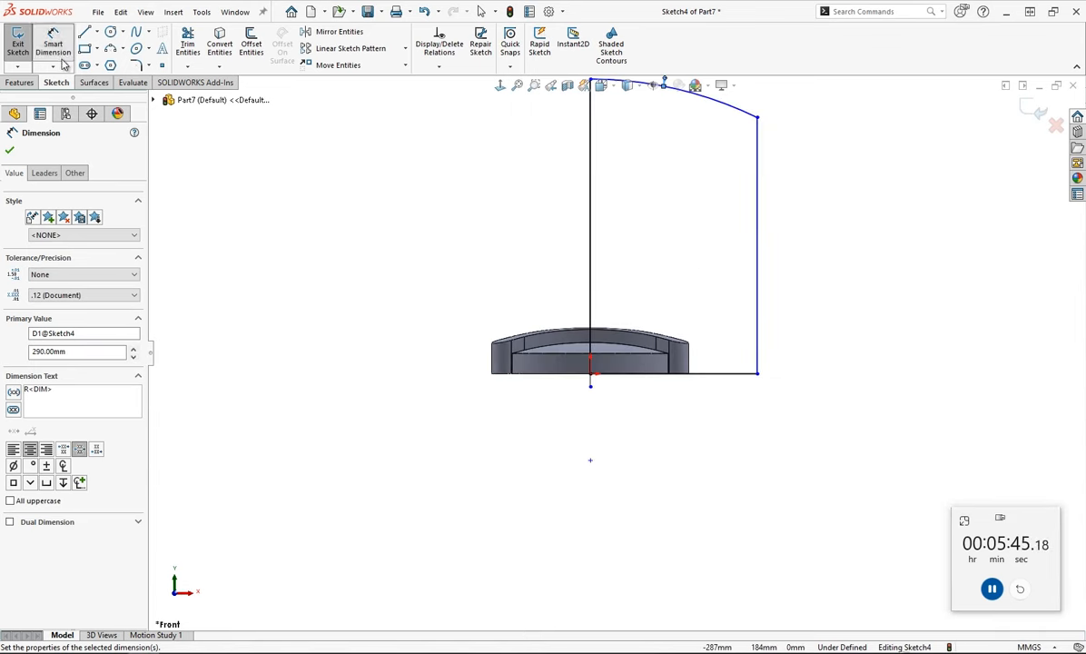
click(591, 247)
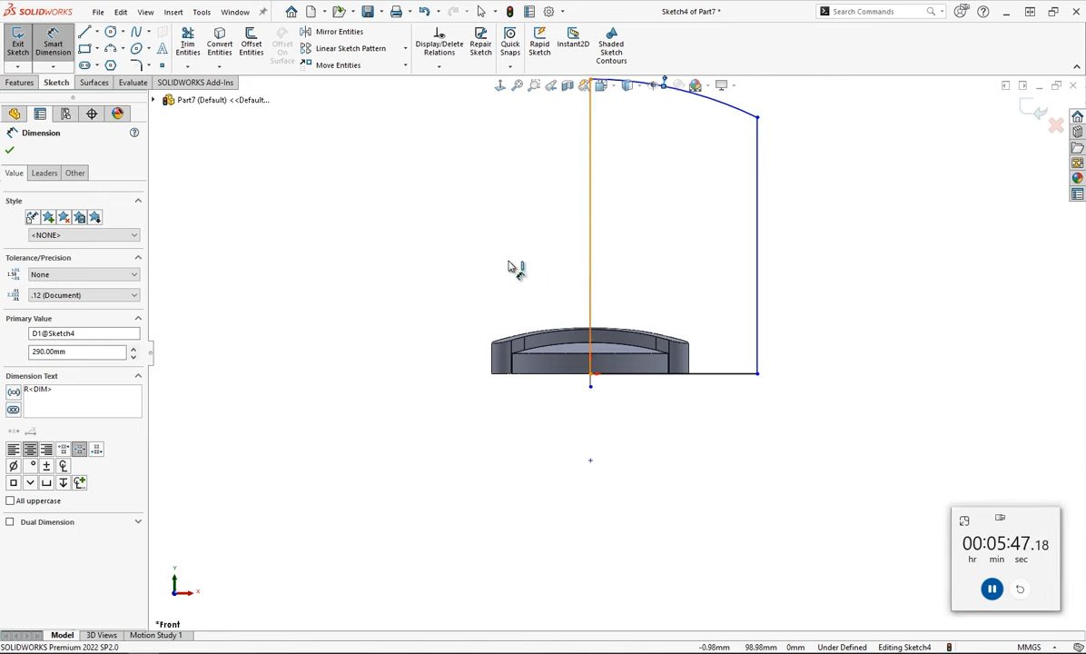
click(424, 255)
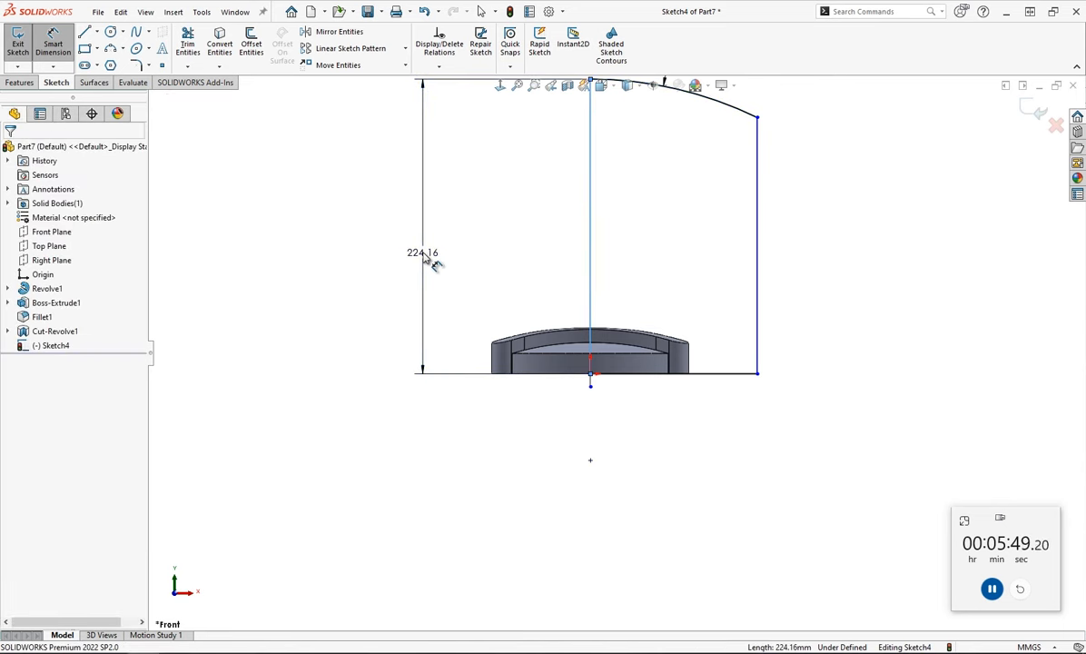
text(15)
key(Return)
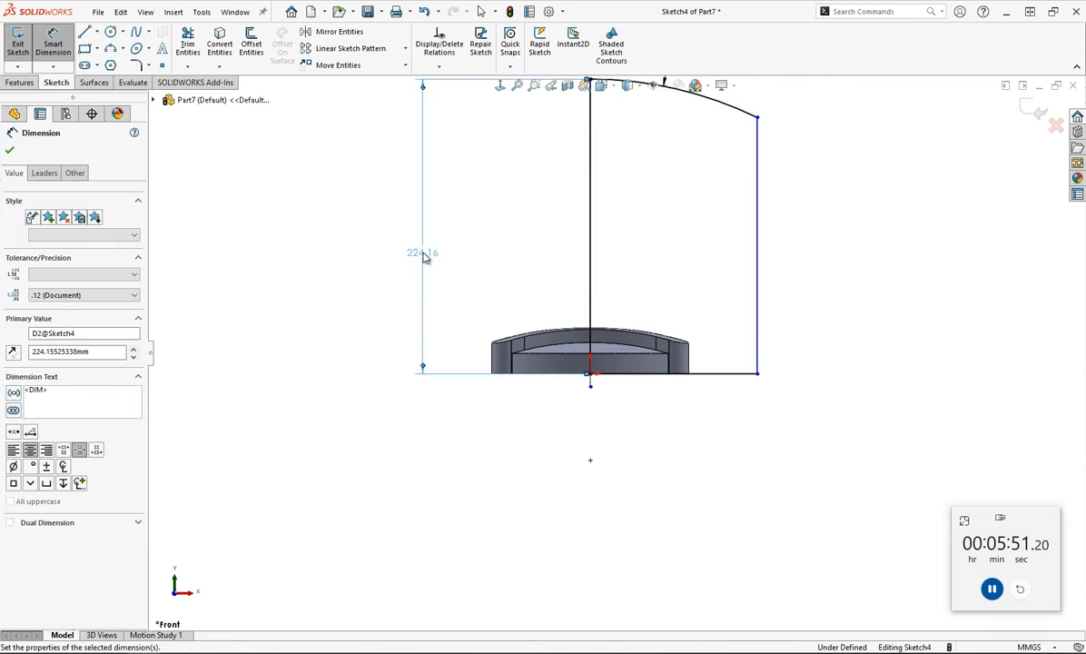
- Dimension the profile's outer vertical line across the centerline as a 140 mm diameter
scroll(539, 293, down, 3)
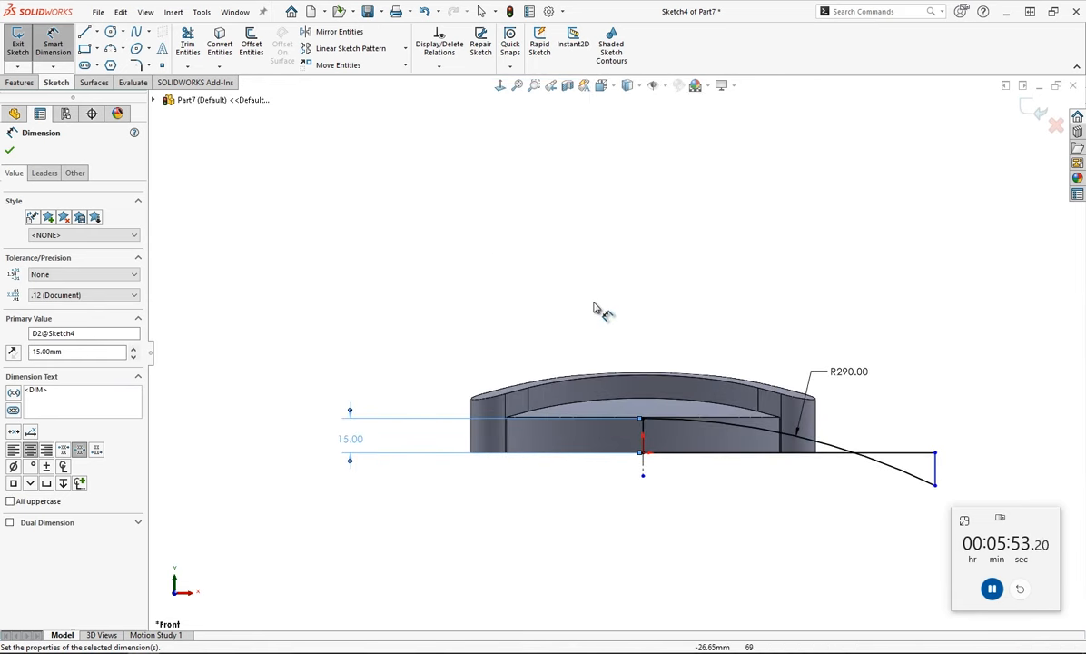
click(935, 472)
click(645, 472)
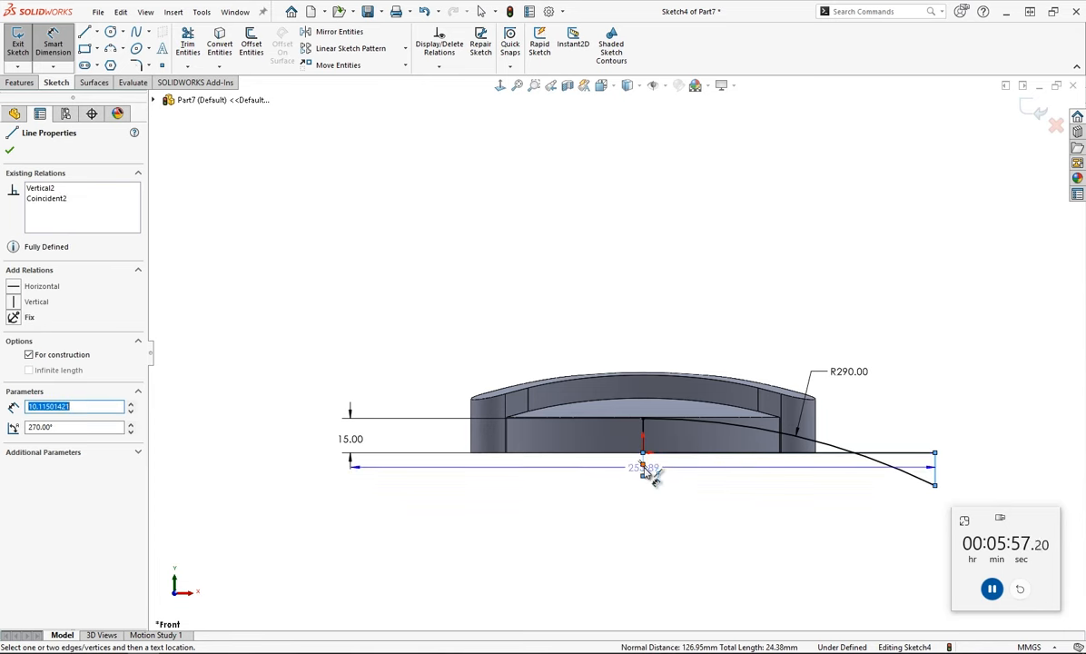
click(633, 514)
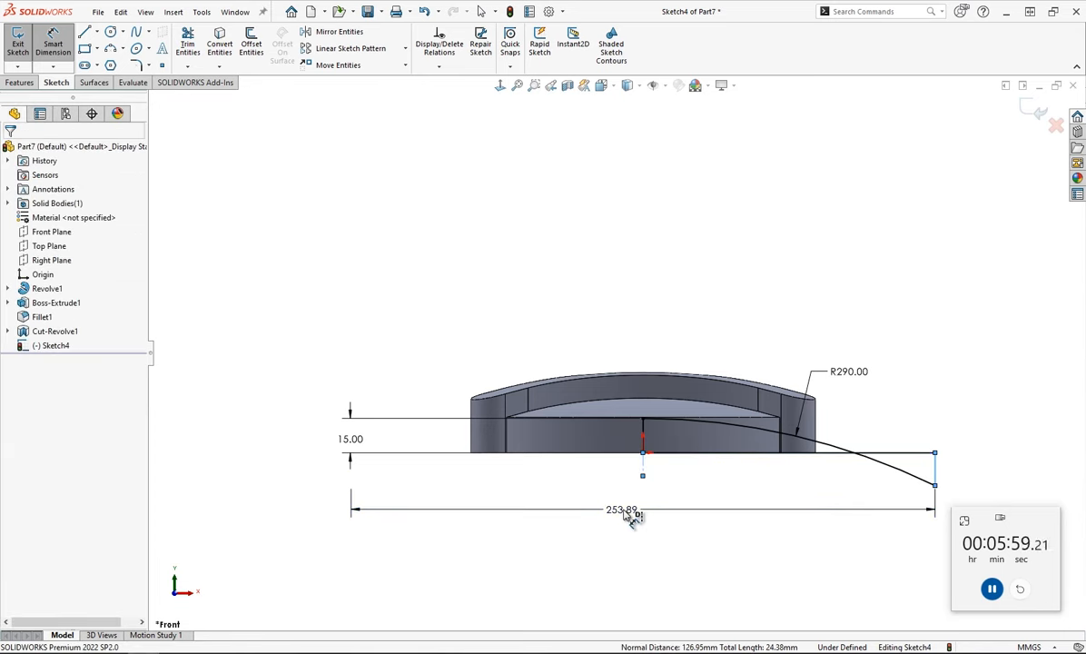
key(Return)
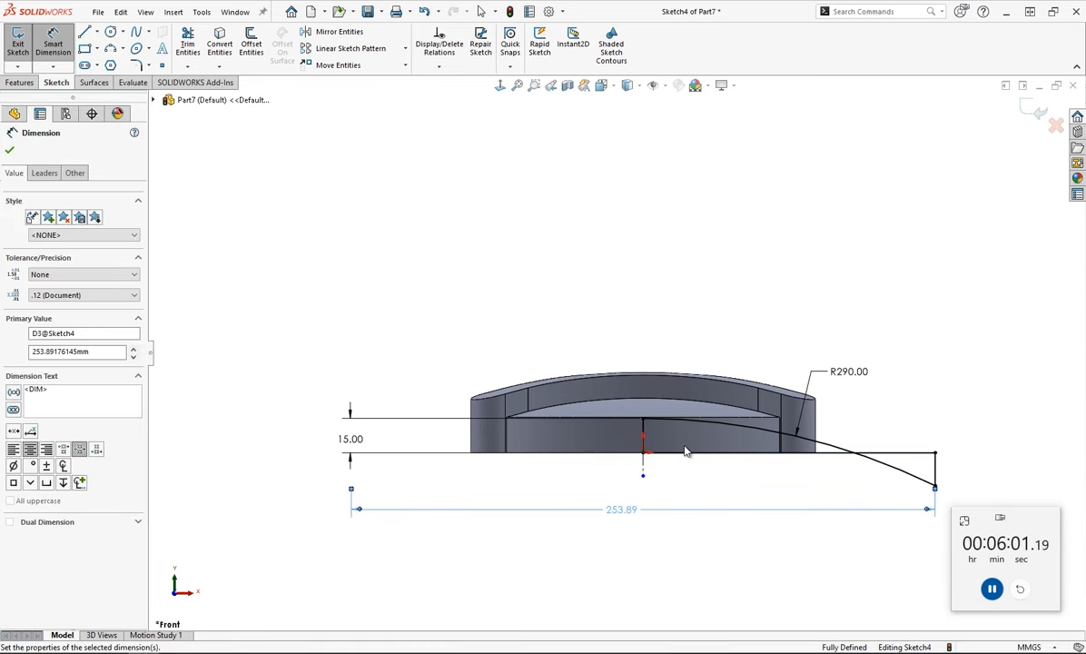
click(8, 152)
- Make a 360-degree revolved cut of the closed profile around the vertical centerline to hollow the part's underside
click(19, 82)
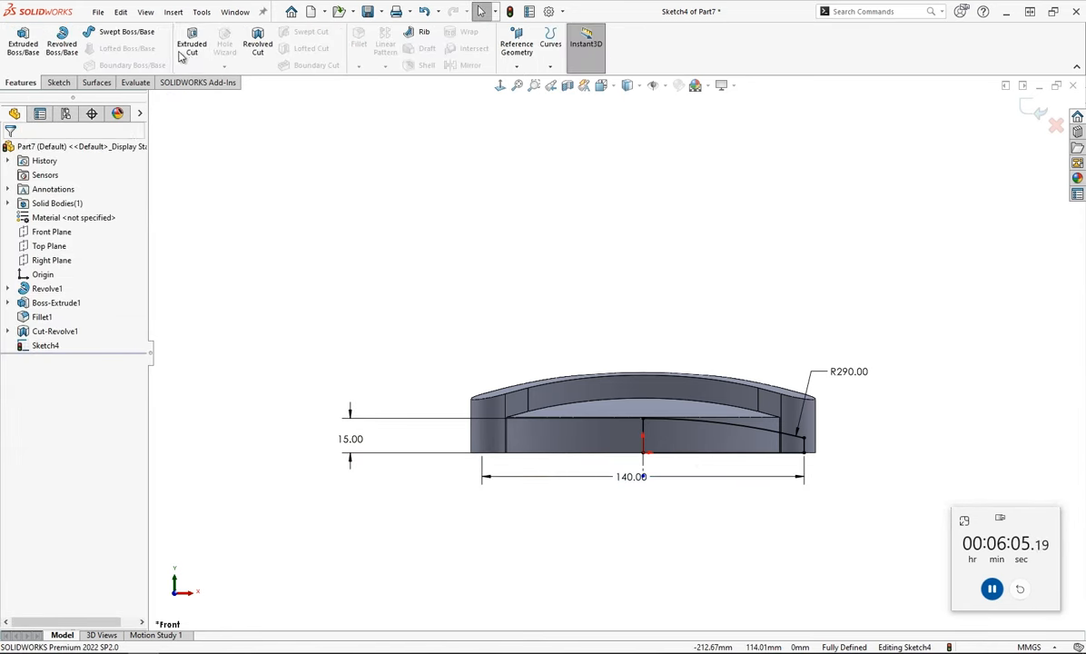
click(250, 49)
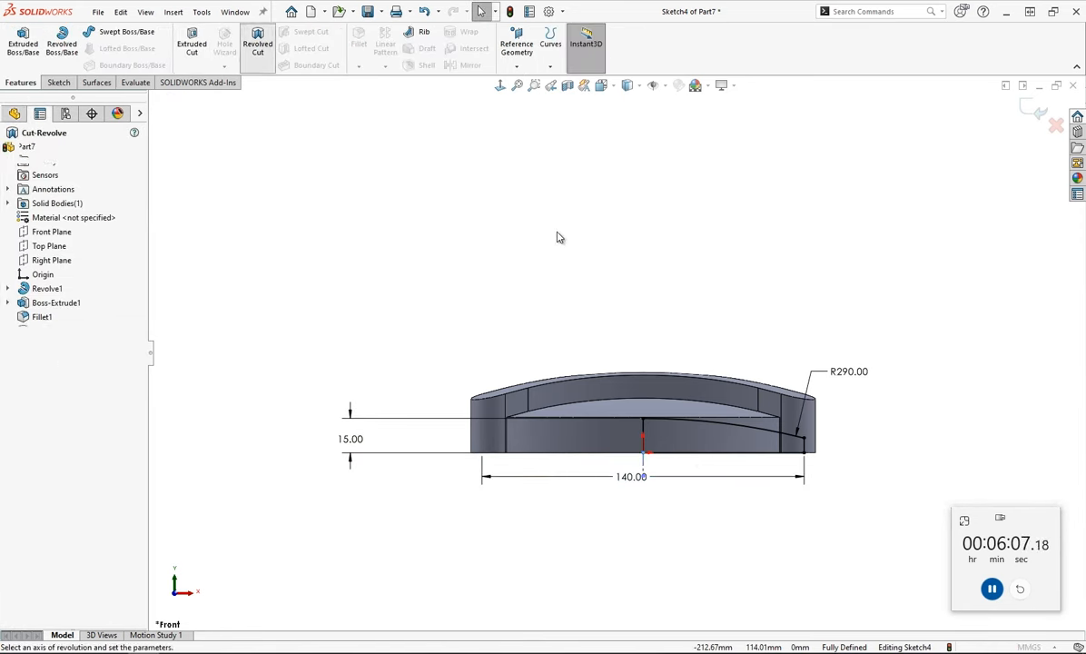
key(Return)
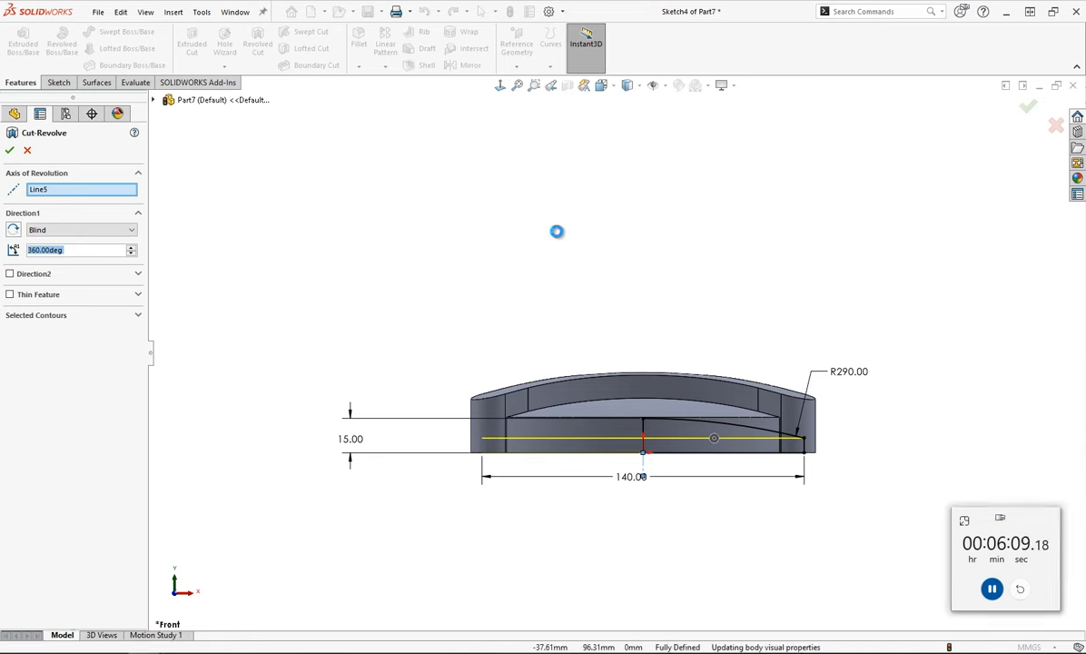
- Fillet all edges of the three-armed boss's domed top face with a symmetric 5 mm radius
middle_drag(574, 588, 506, 443)
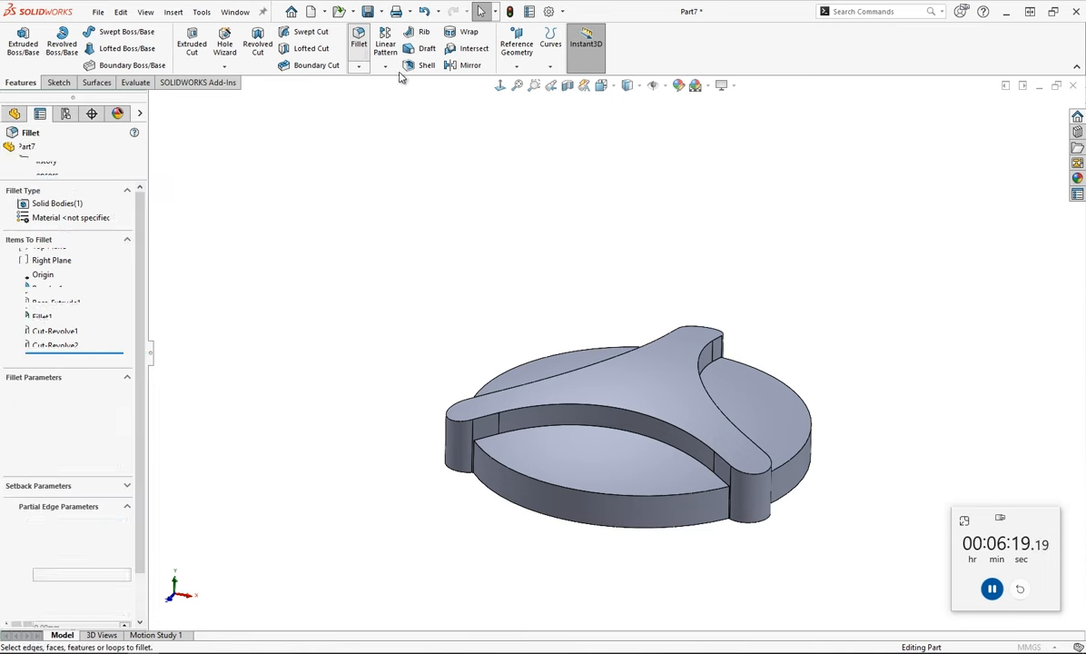
text(5)
key(Return)
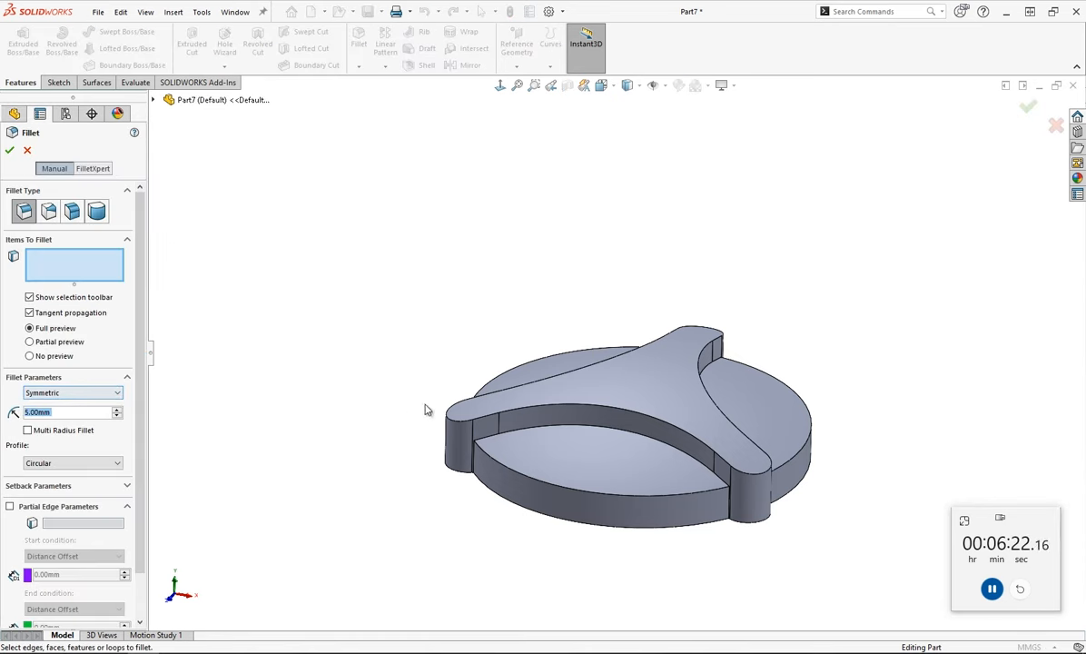
click(676, 402)
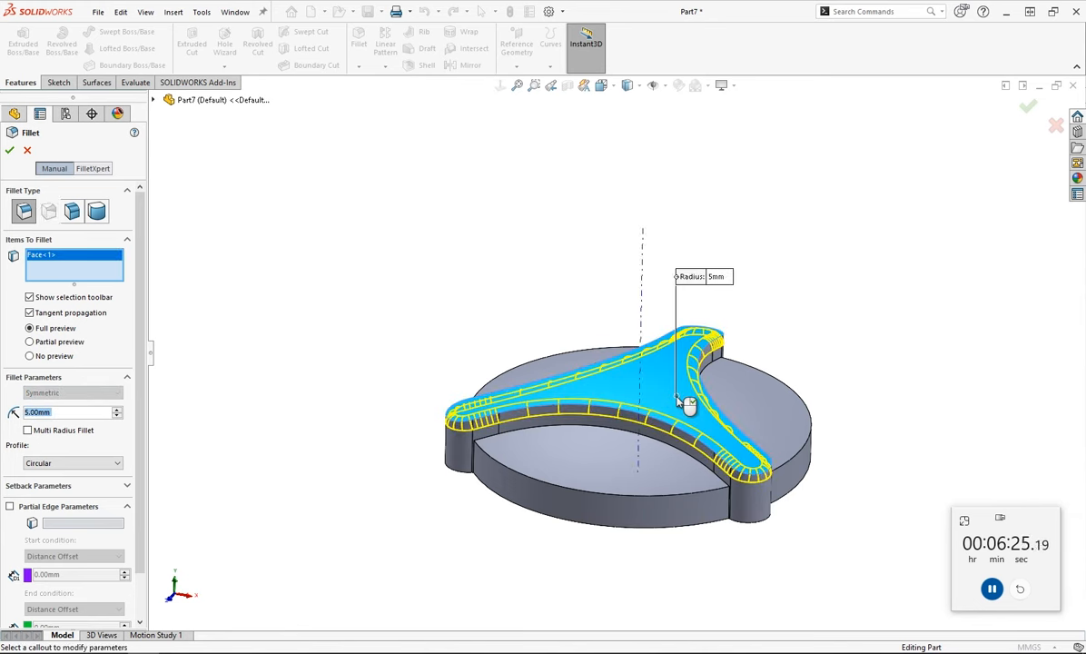
click(8, 151)
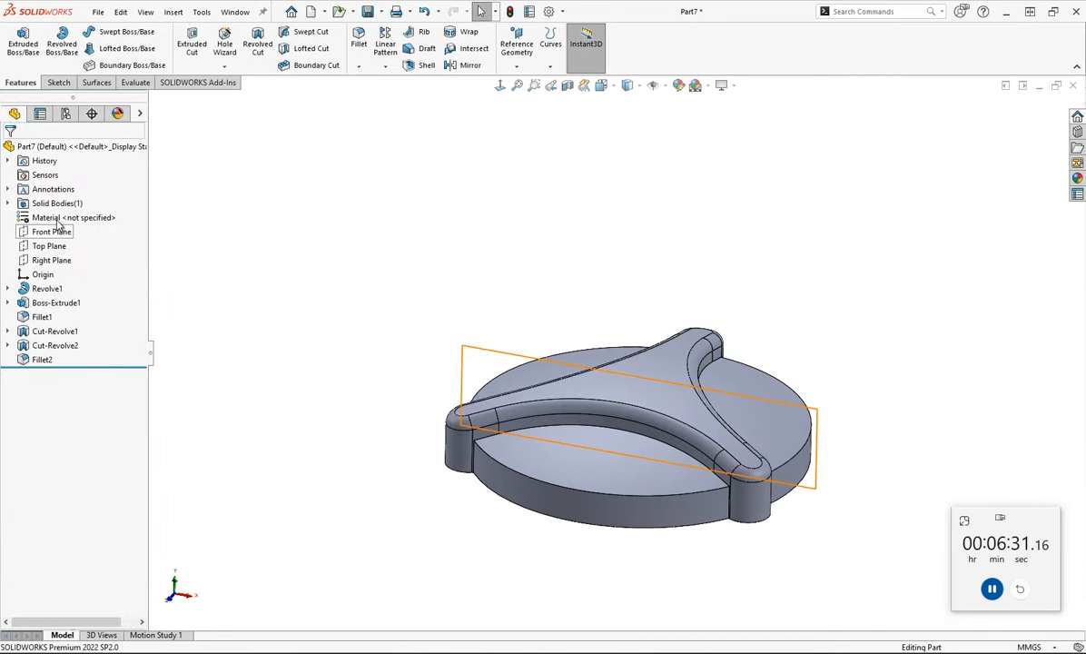
- Assign the Rubber material to the part and color the last fillet feature red (RGB 255, 0, 0)
right_click(56, 218)
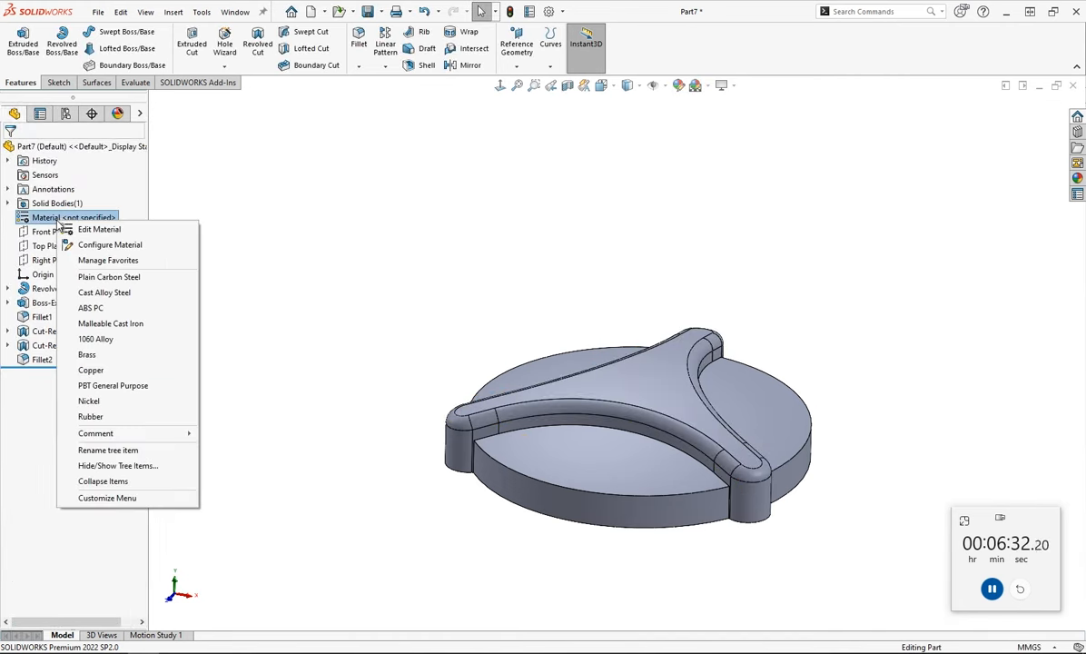
click(88, 420)
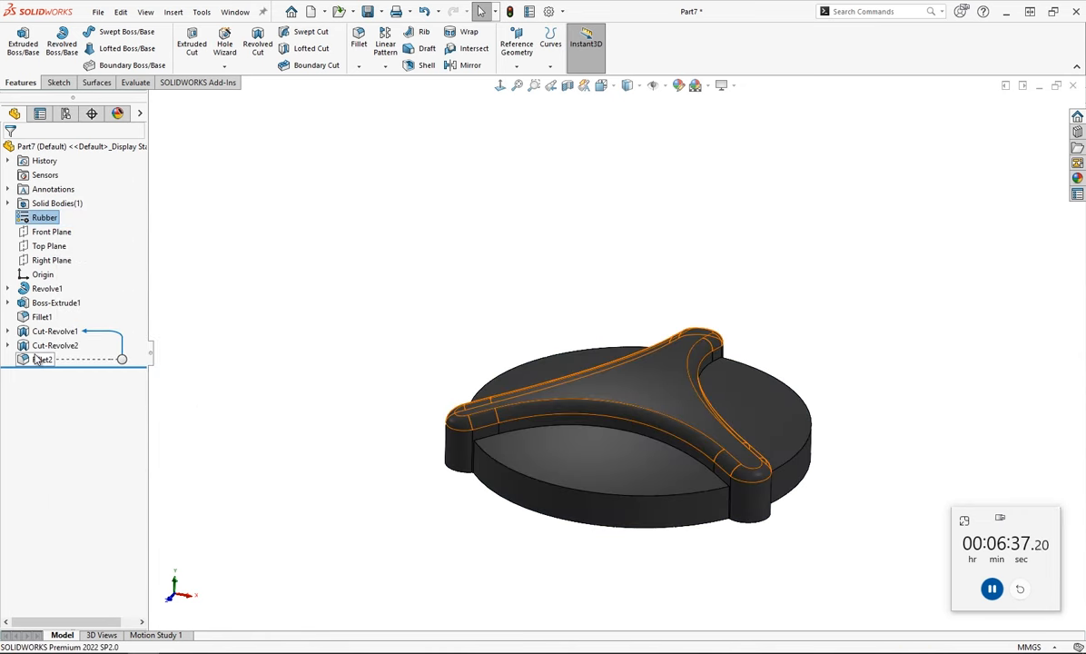
click(37, 360)
click(101, 337)
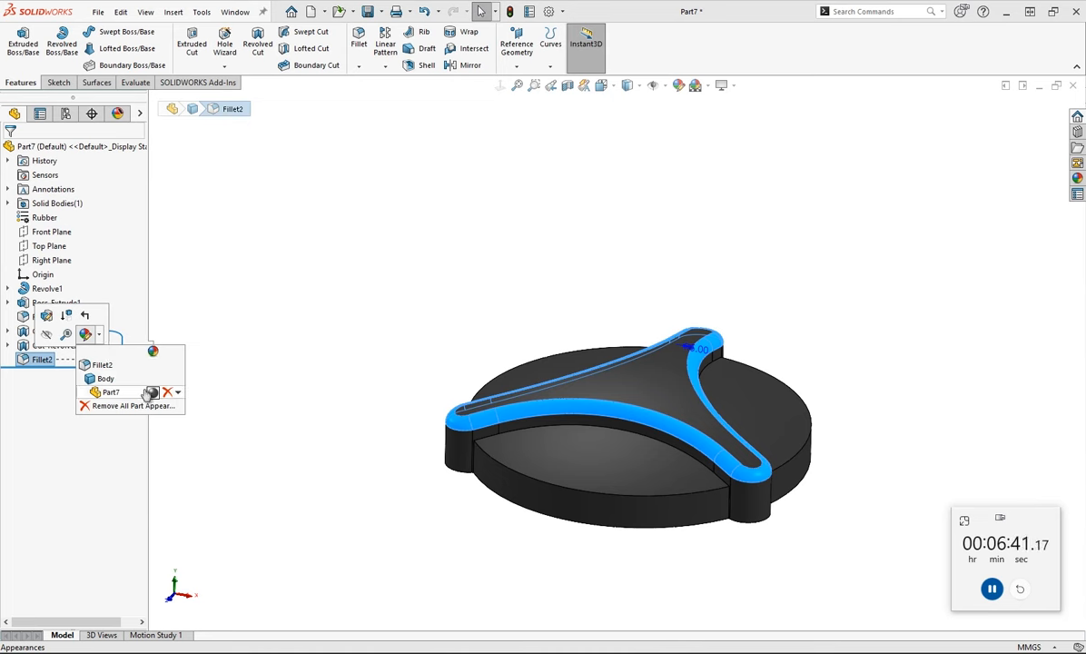
click(109, 376)
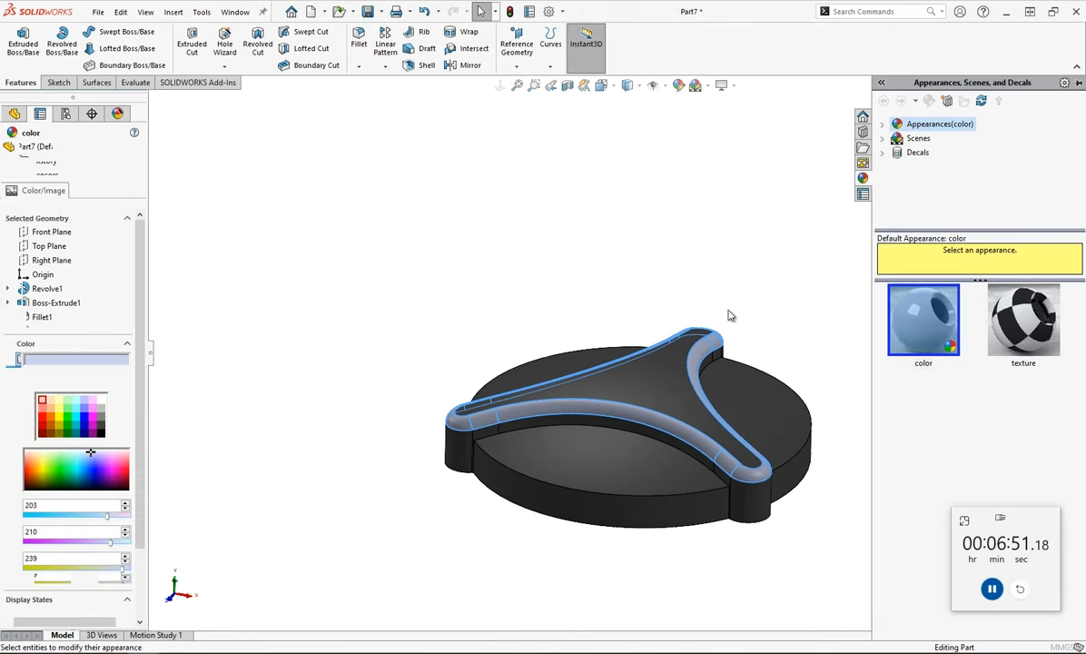
click(41, 424)
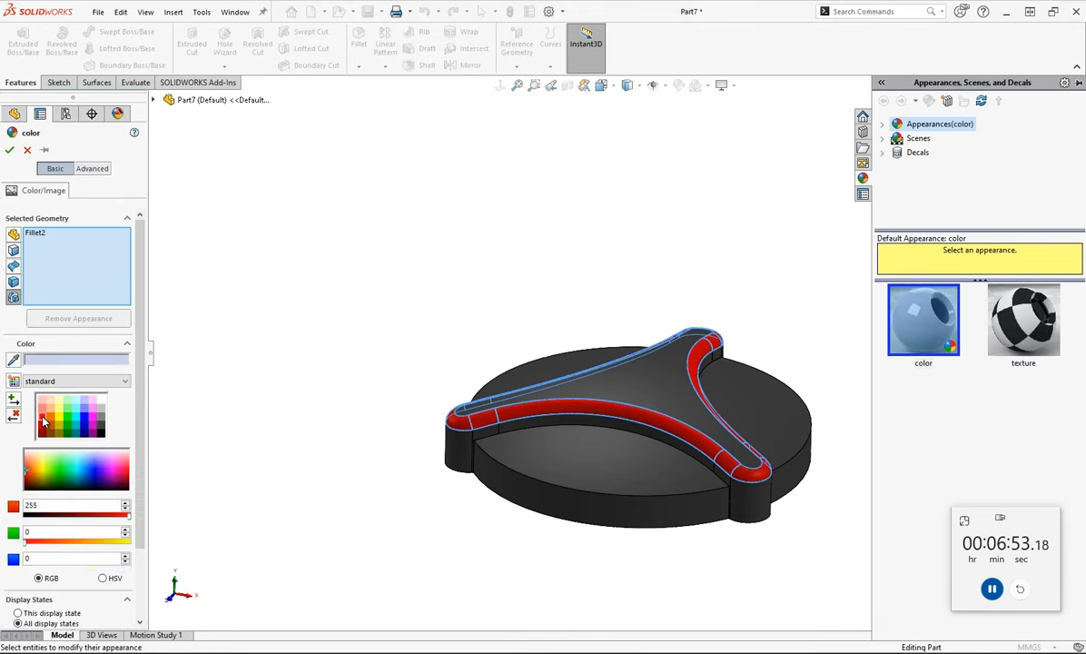
click(11, 150)
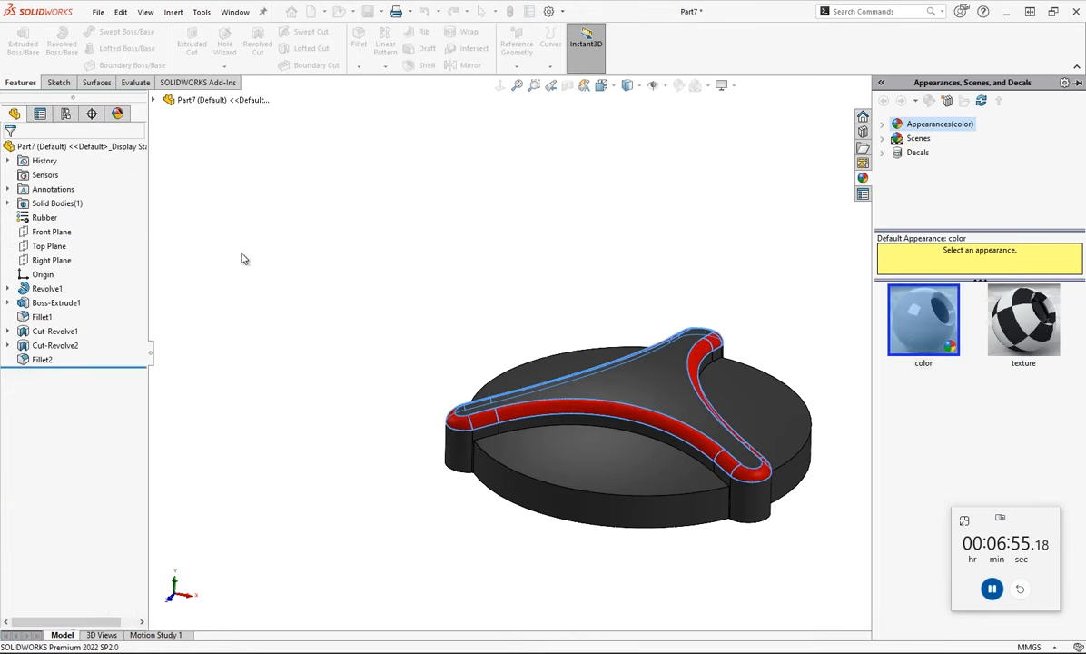
- Evaluate the part's mass properties in a trimetric view and copy the mass value with its unit
right_drag(344, 289, 371, 210)
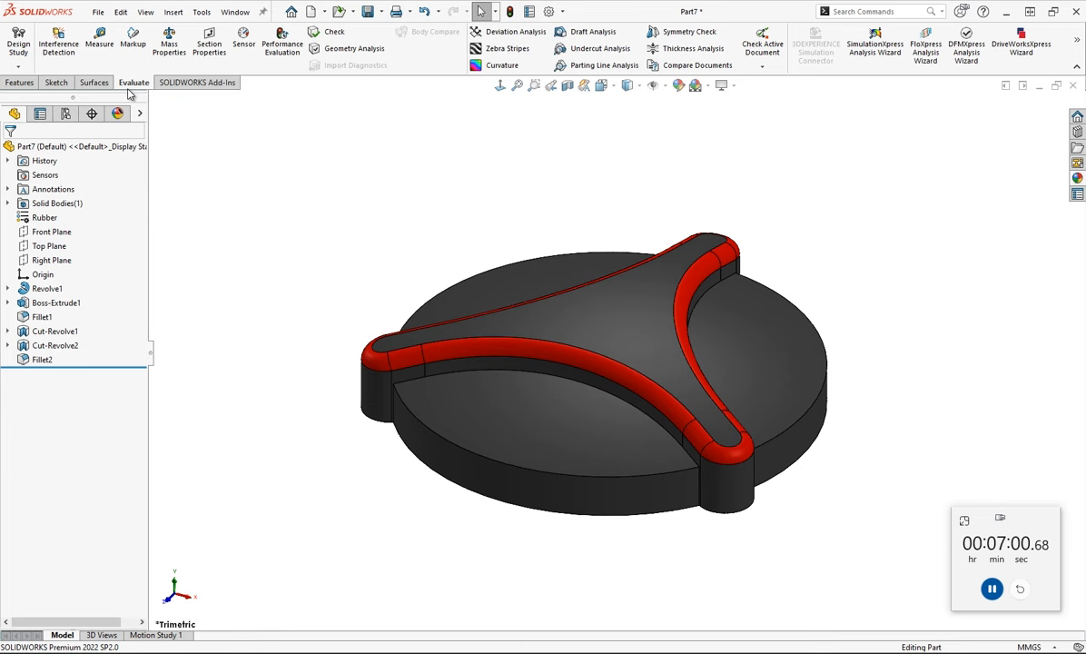
click(166, 46)
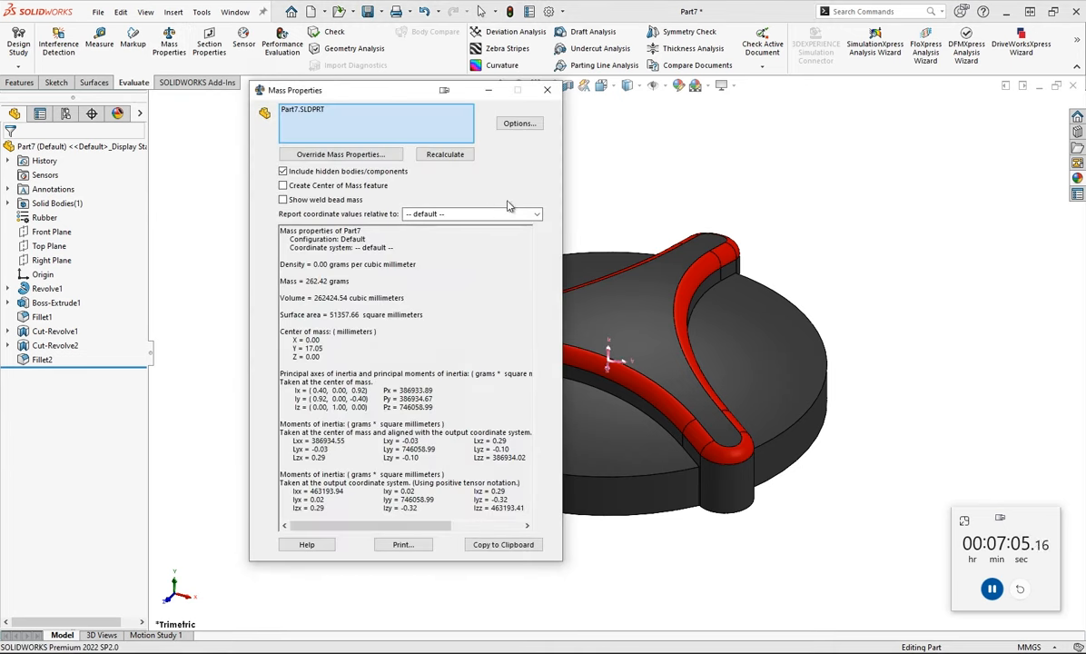
drag(395, 96, 365, 85)
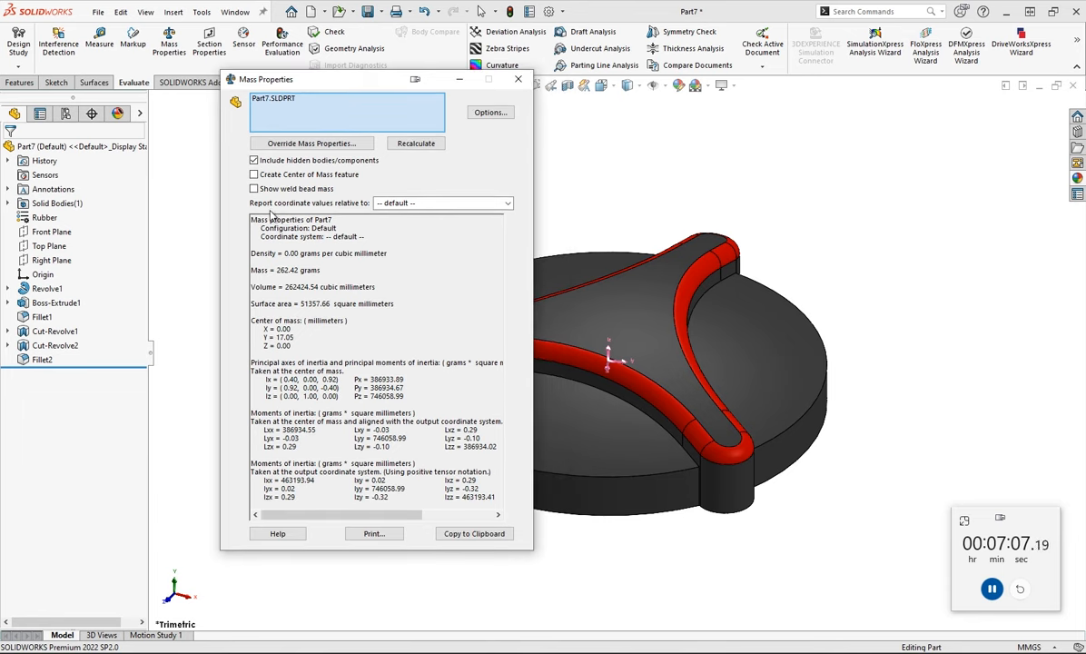
drag(287, 274, 315, 277)
key(ctrl+c)
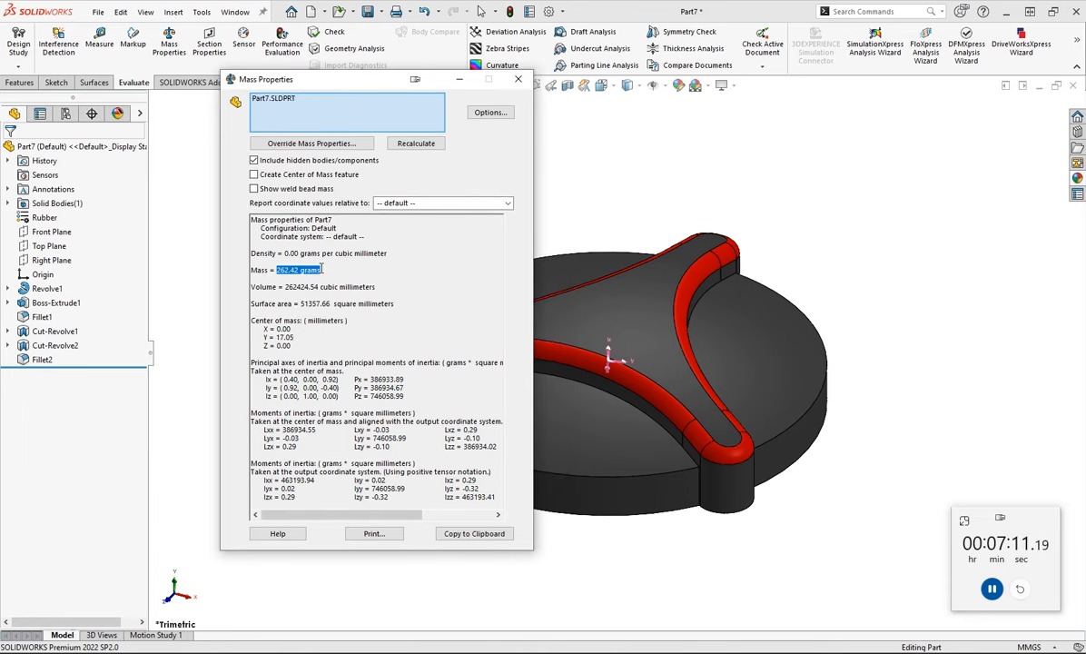
click(518, 79)
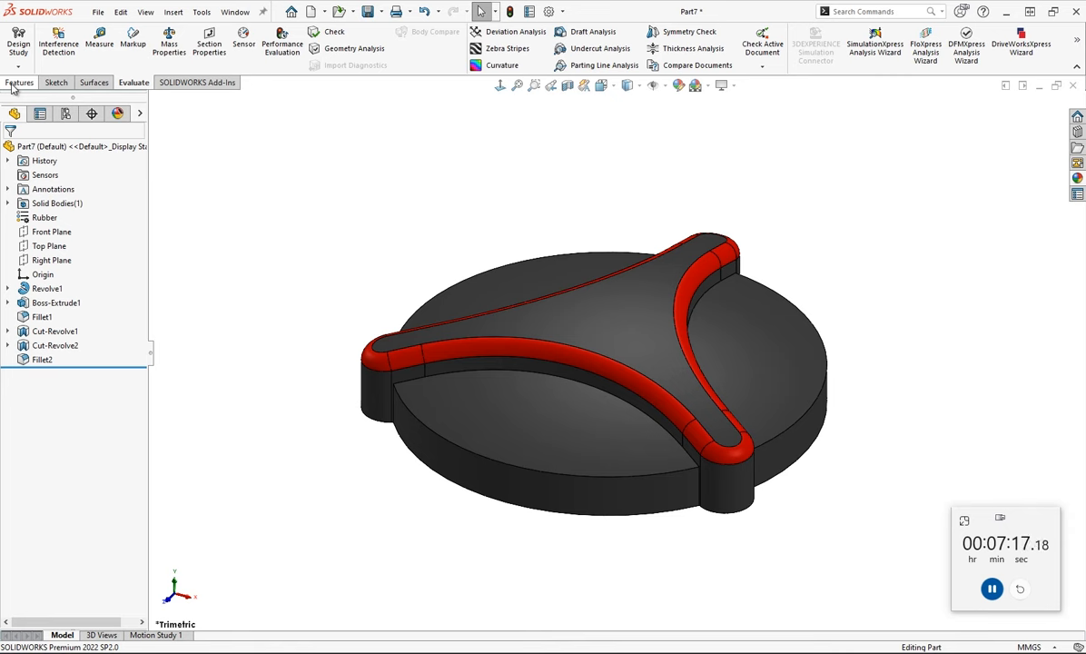
- Insert a note in the empty area above the part and paste the copied mass, 262.42 grams, into it
click(873, 11)
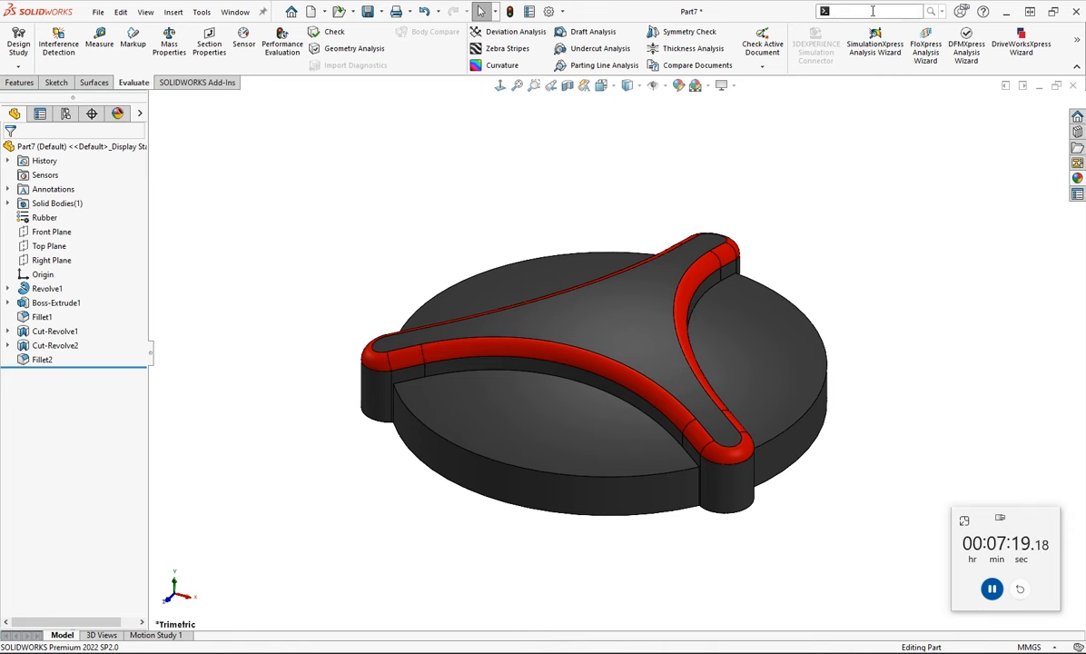
text(not)
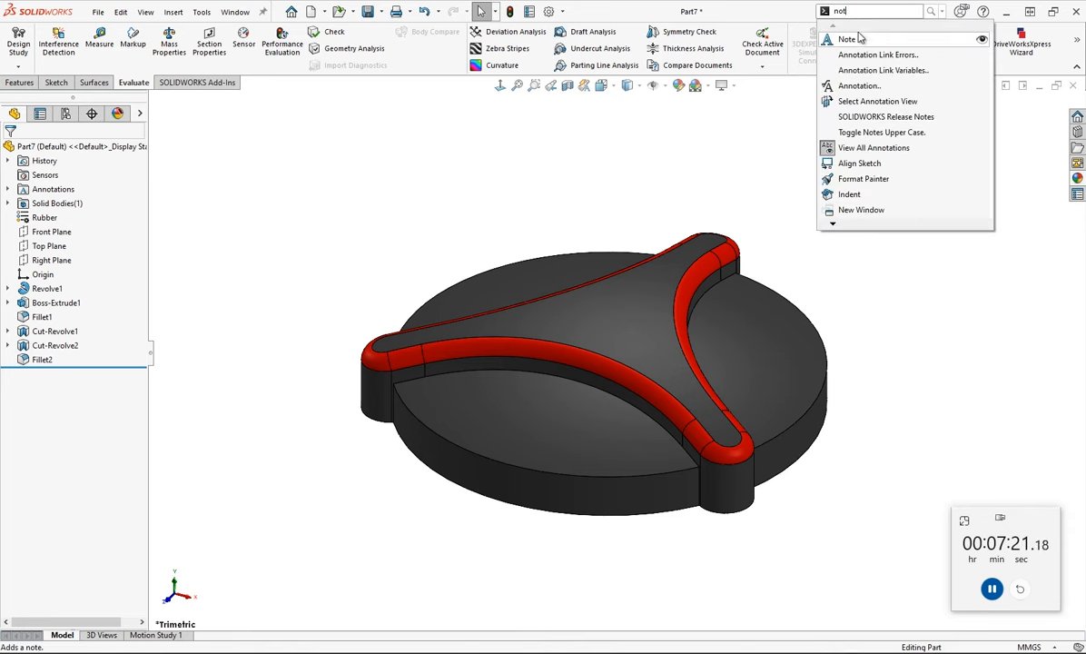
click(407, 171)
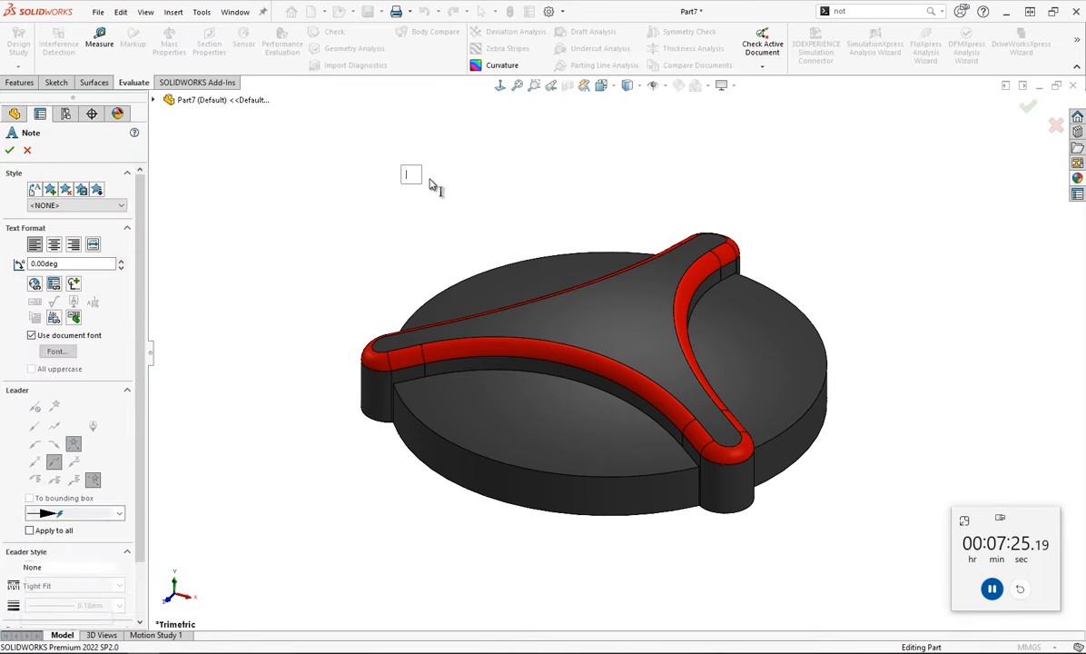
key(ctrl+v)
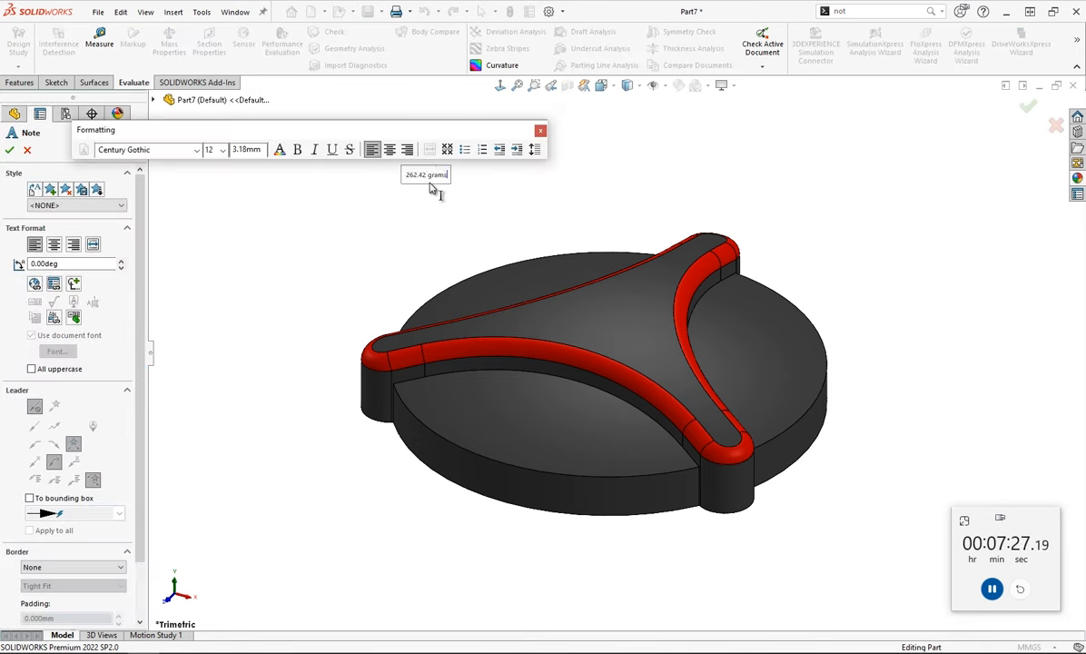
- Format the whole mass note text in the 3ds font at size 24
key(ctrl+a)
click(196, 151)
scroll(189, 224, up, 3)
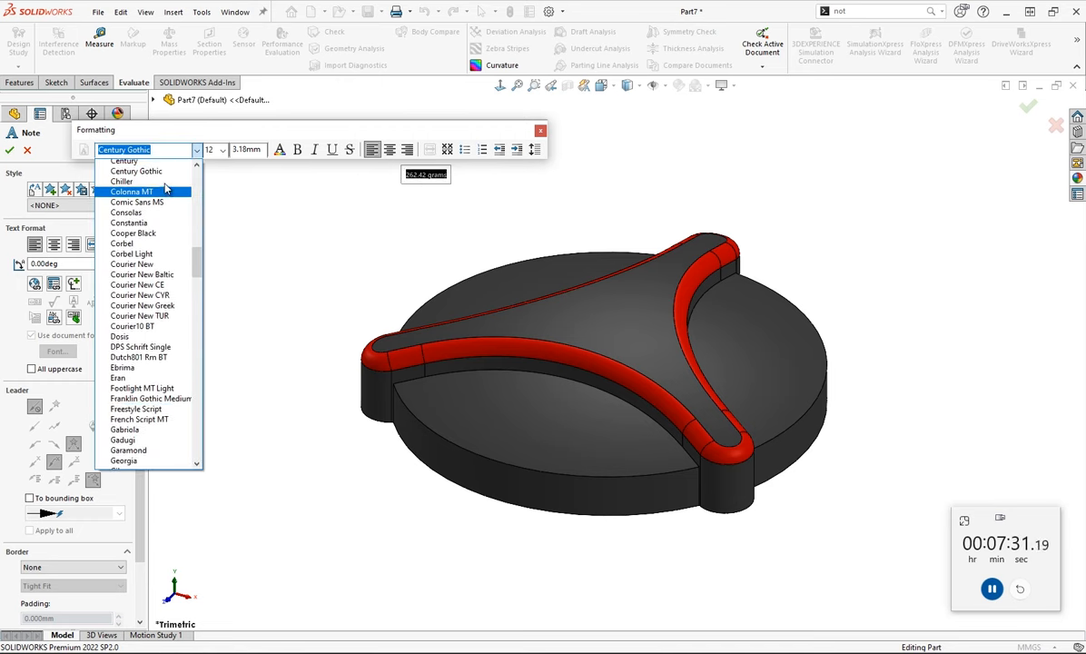
drag(199, 250, 196, 208)
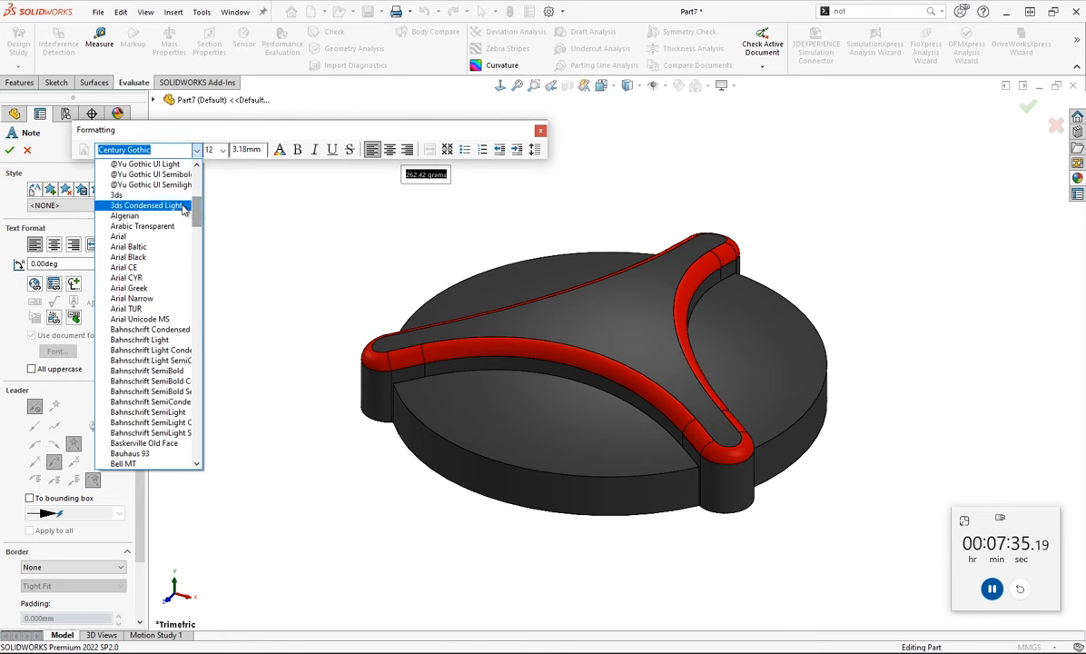
click(167, 196)
click(220, 150)
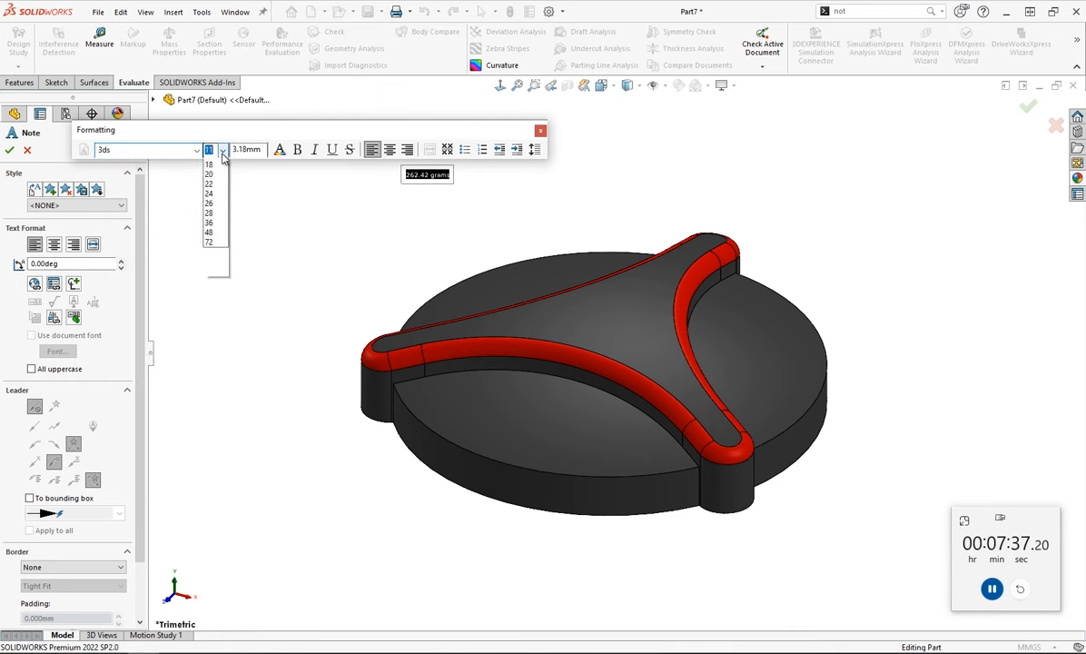
click(215, 262)
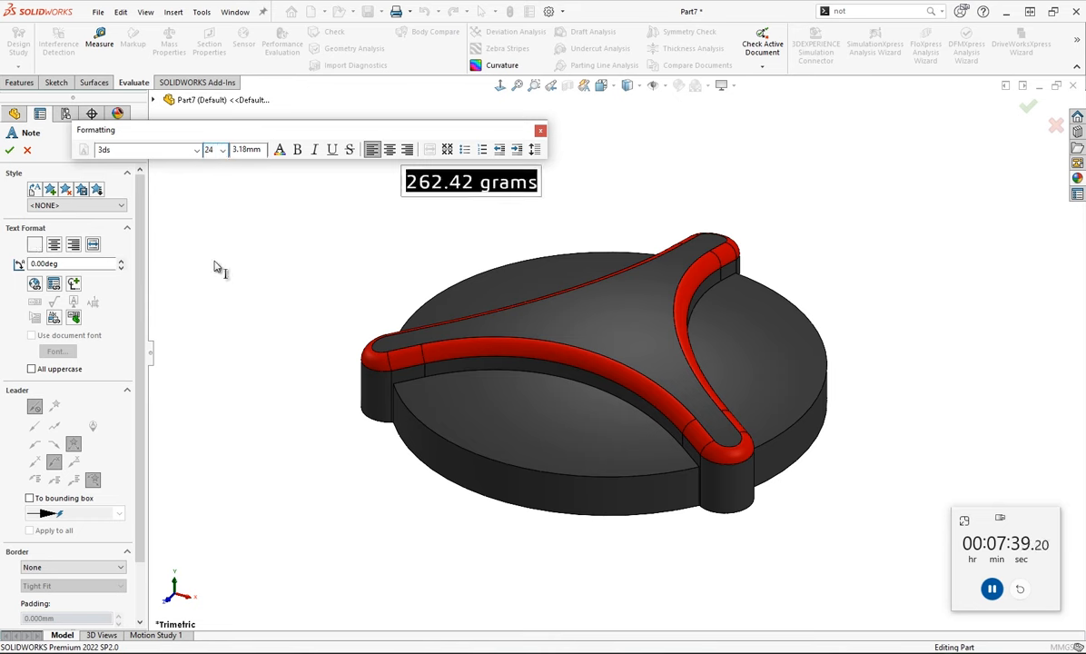
- Color the mass note text red, make it bold and finish the note
click(279, 152)
click(484, 264)
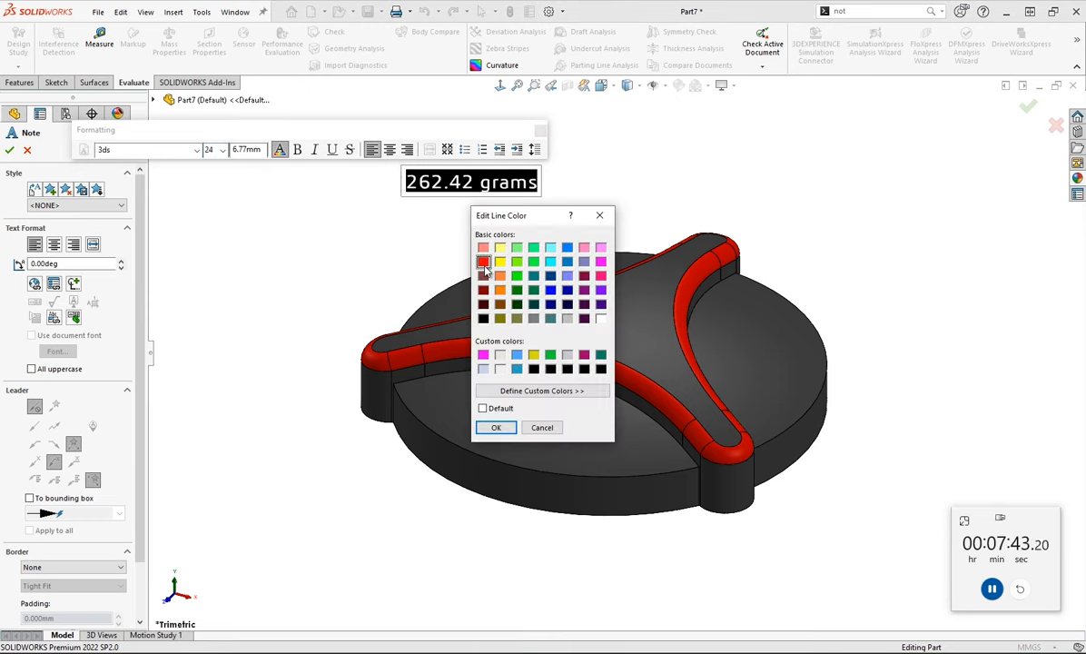
click(496, 427)
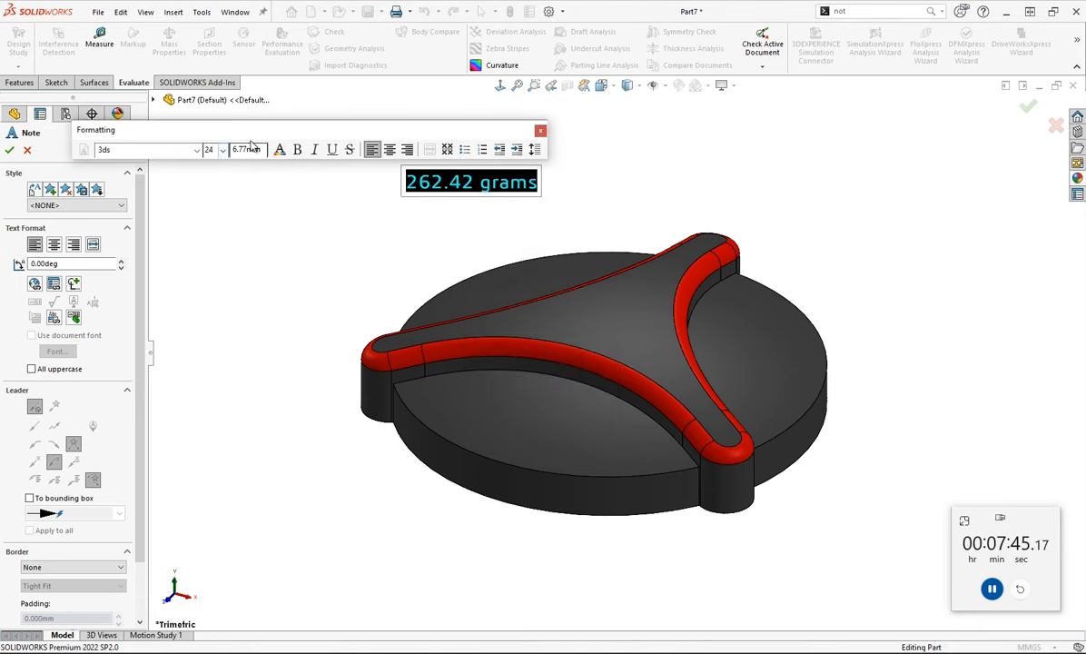
click(297, 150)
click(299, 234)
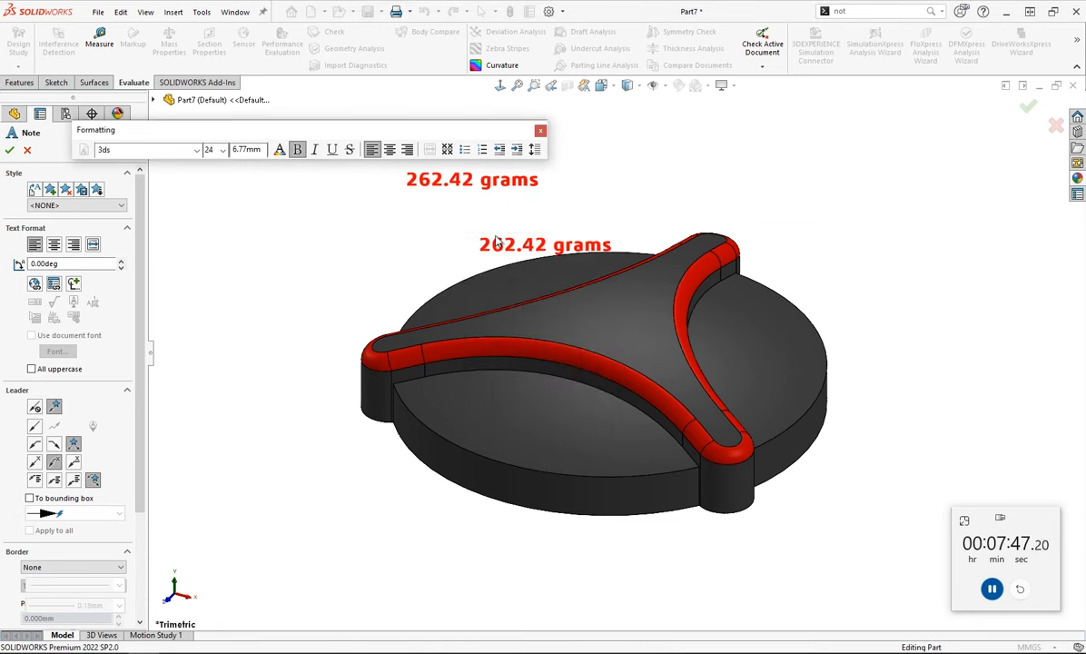
key(Escape)
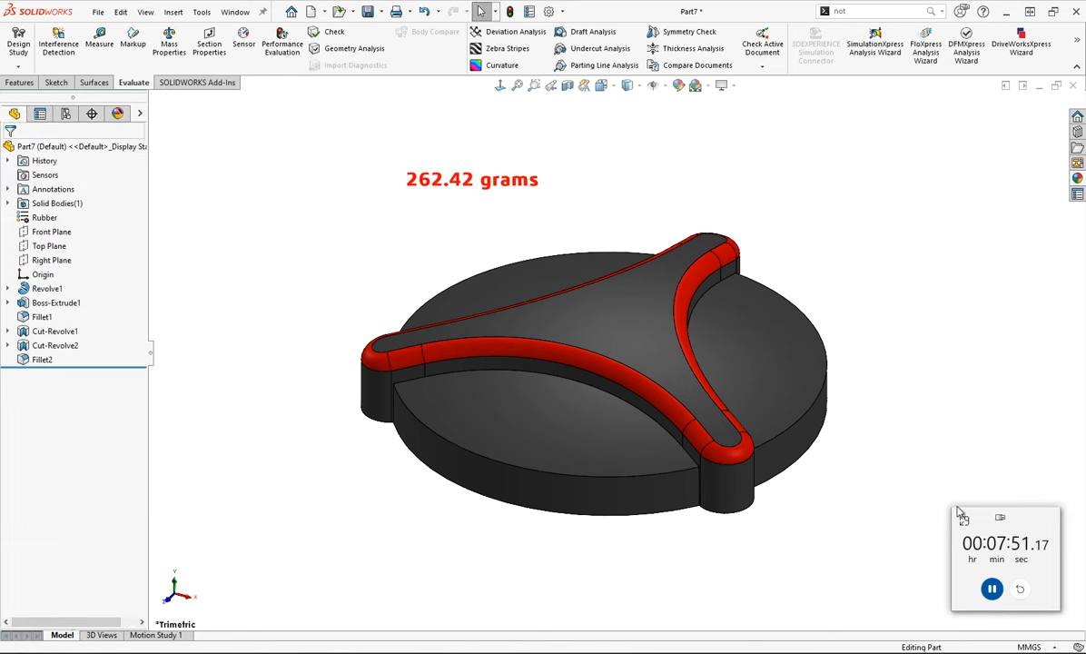
- Pause the running stopwatch
click(991, 589)
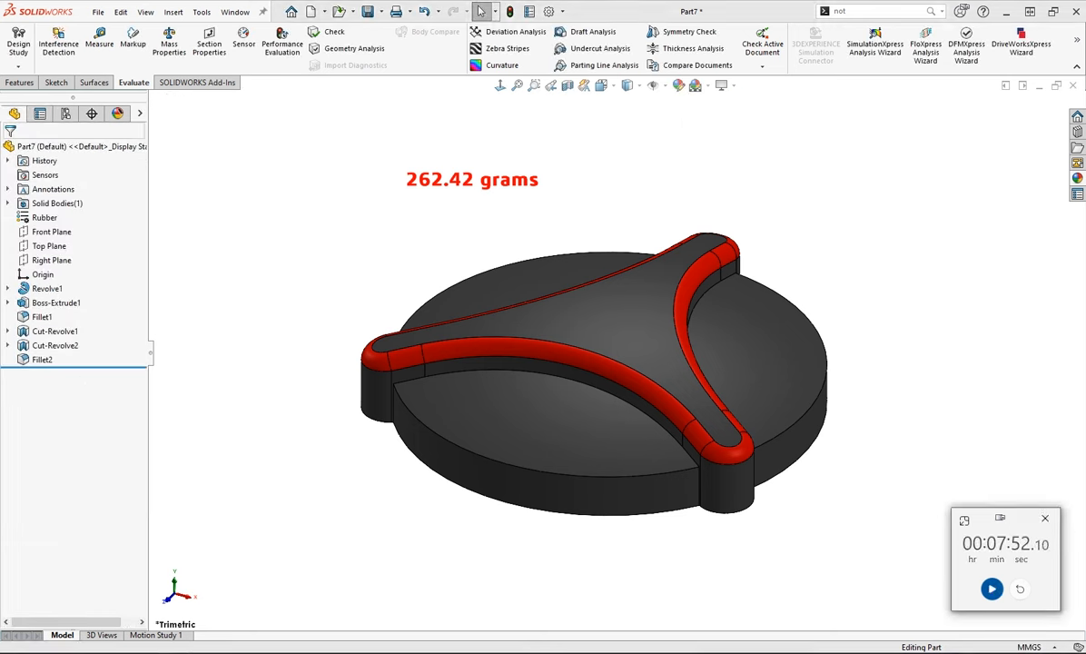